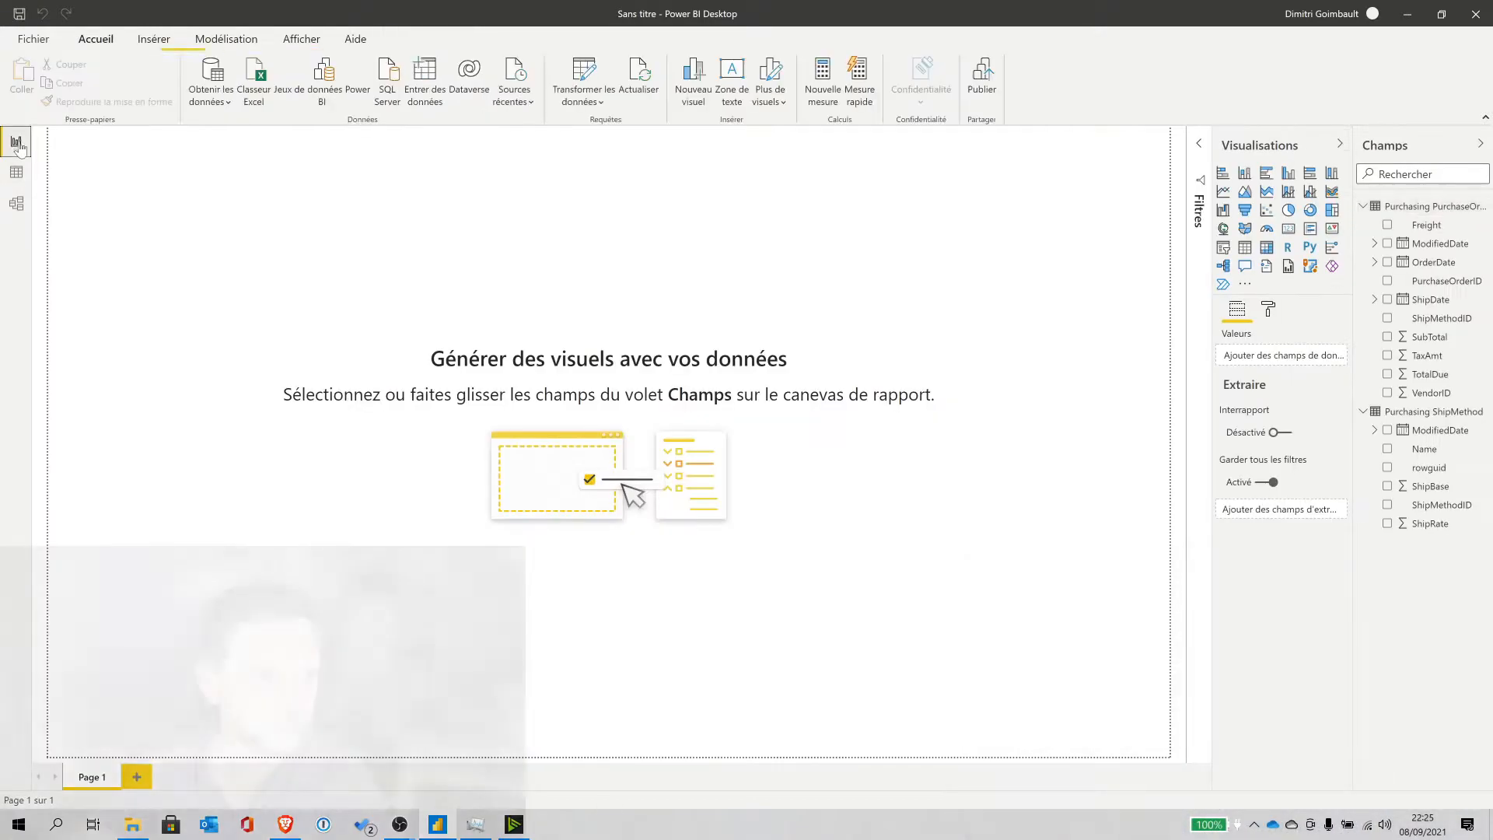
Add a line chart to the empty report page and enlarge it to nearly half the page width
click(16, 141)
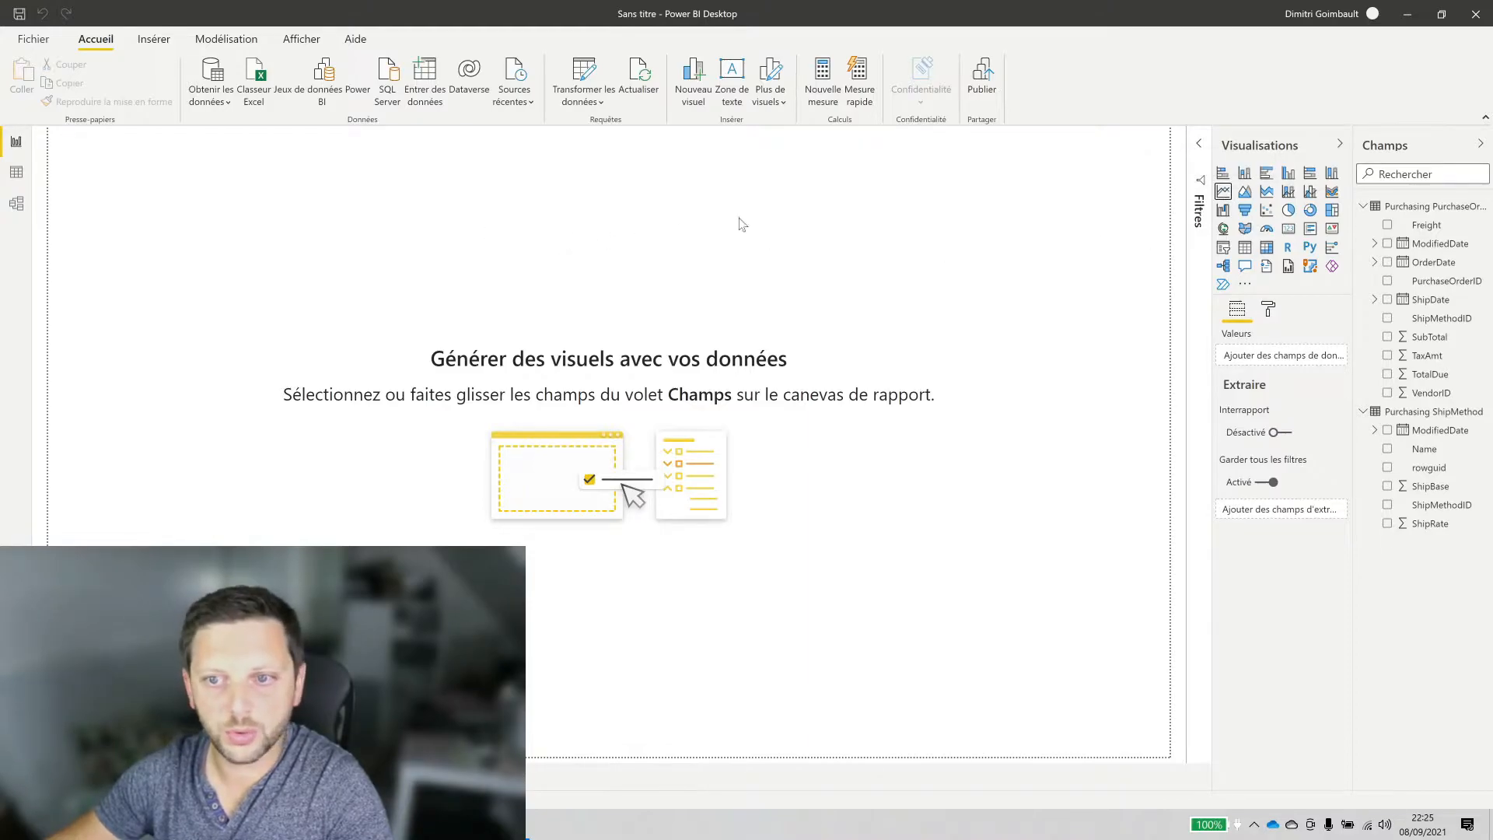
click(1224, 193)
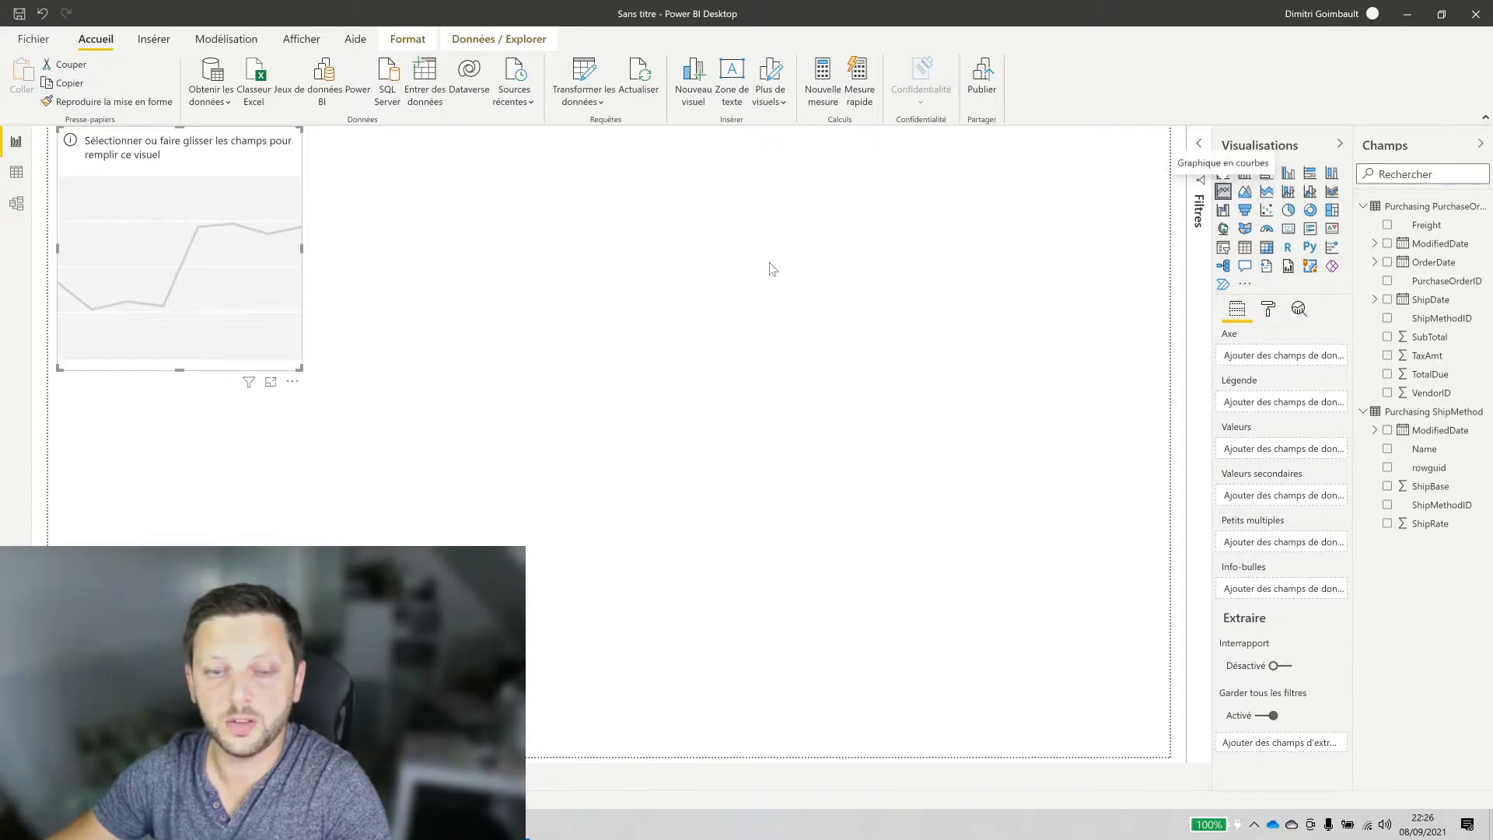
drag(301, 368, 580, 454)
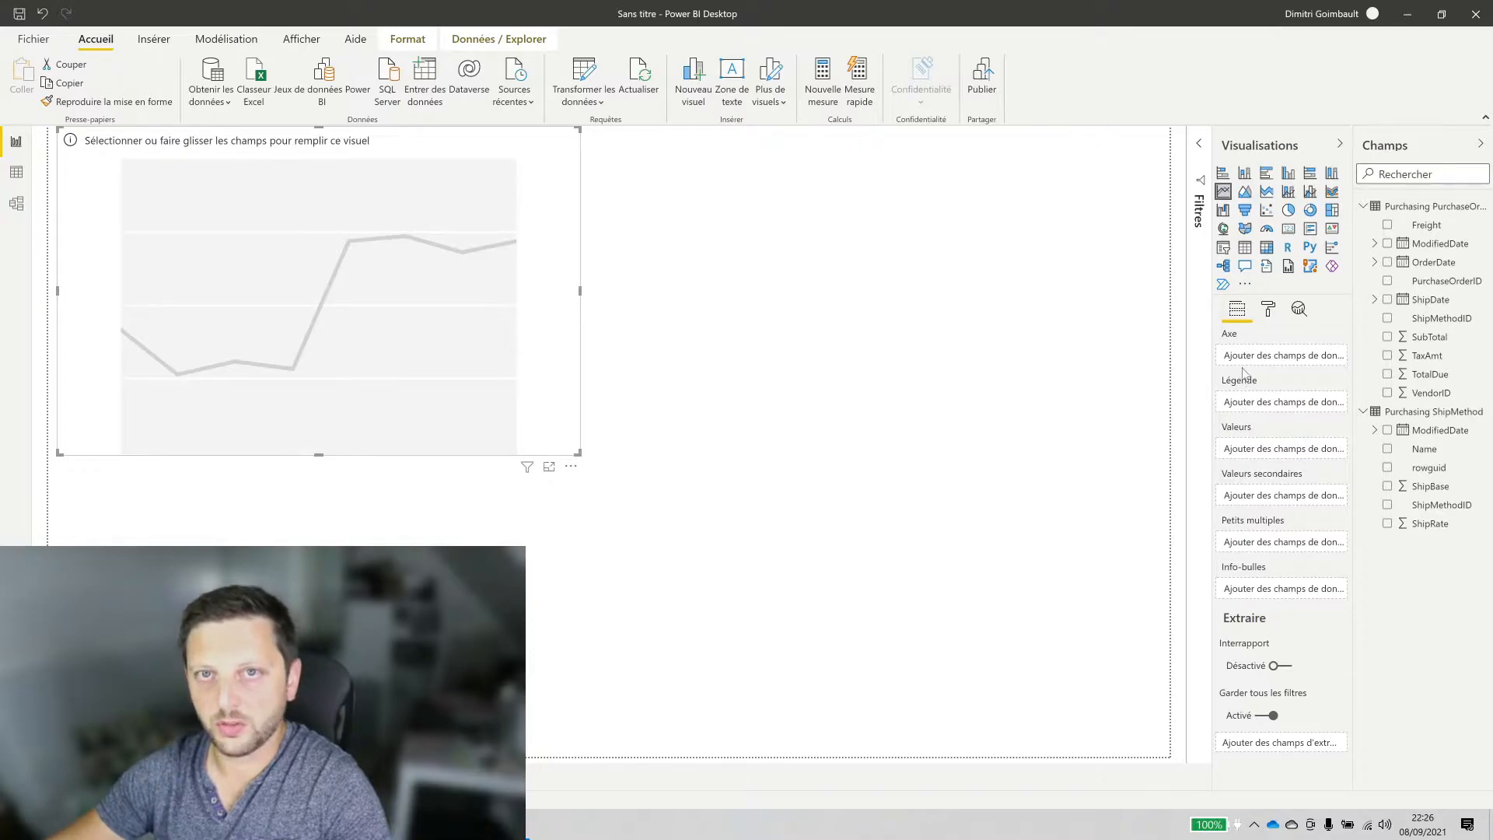
Try the visual as a pie chart and as a table, and return it to a line chart
click(1289, 211)
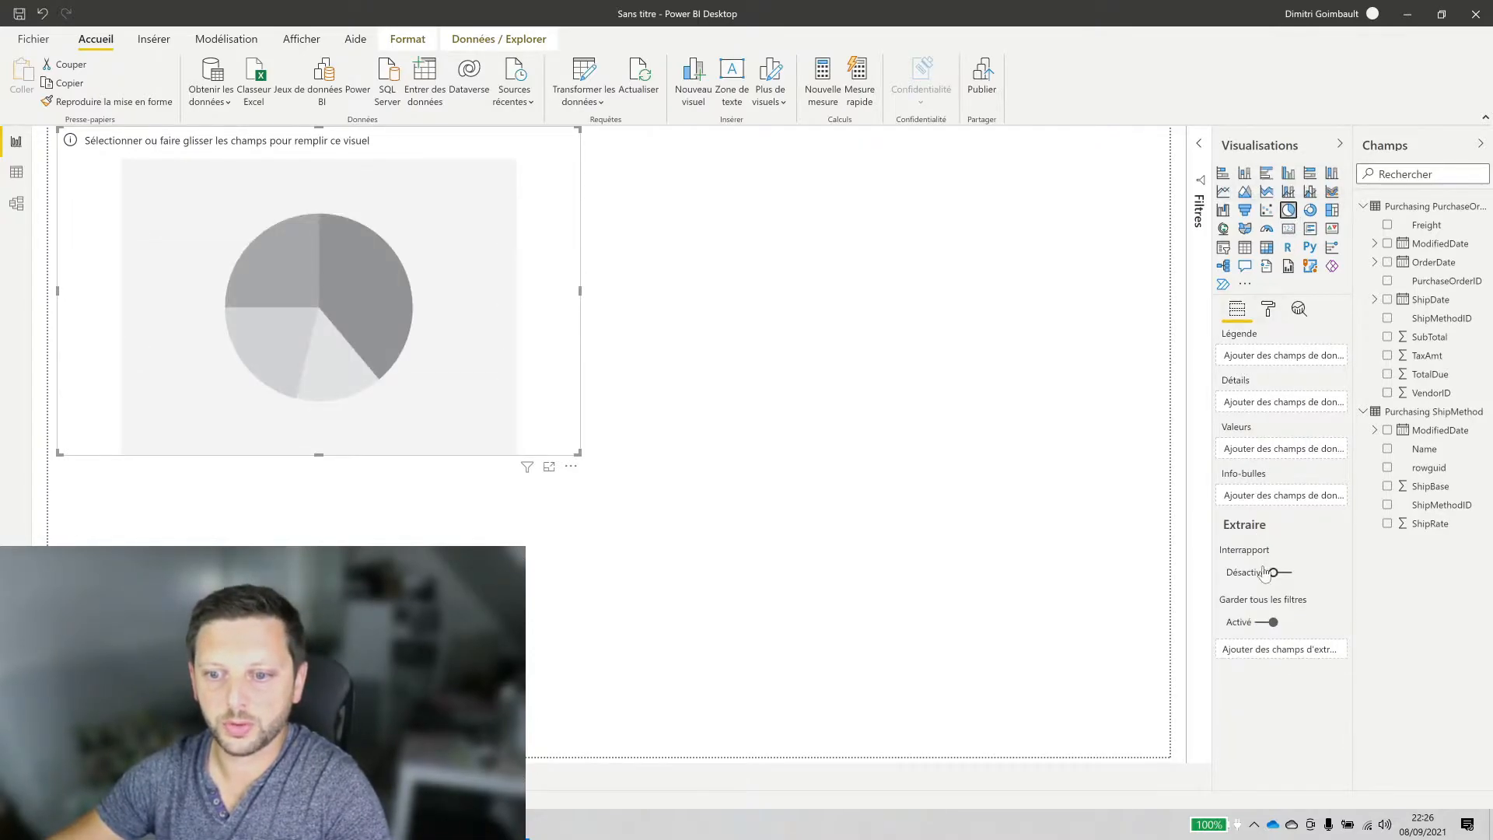
click(1245, 247)
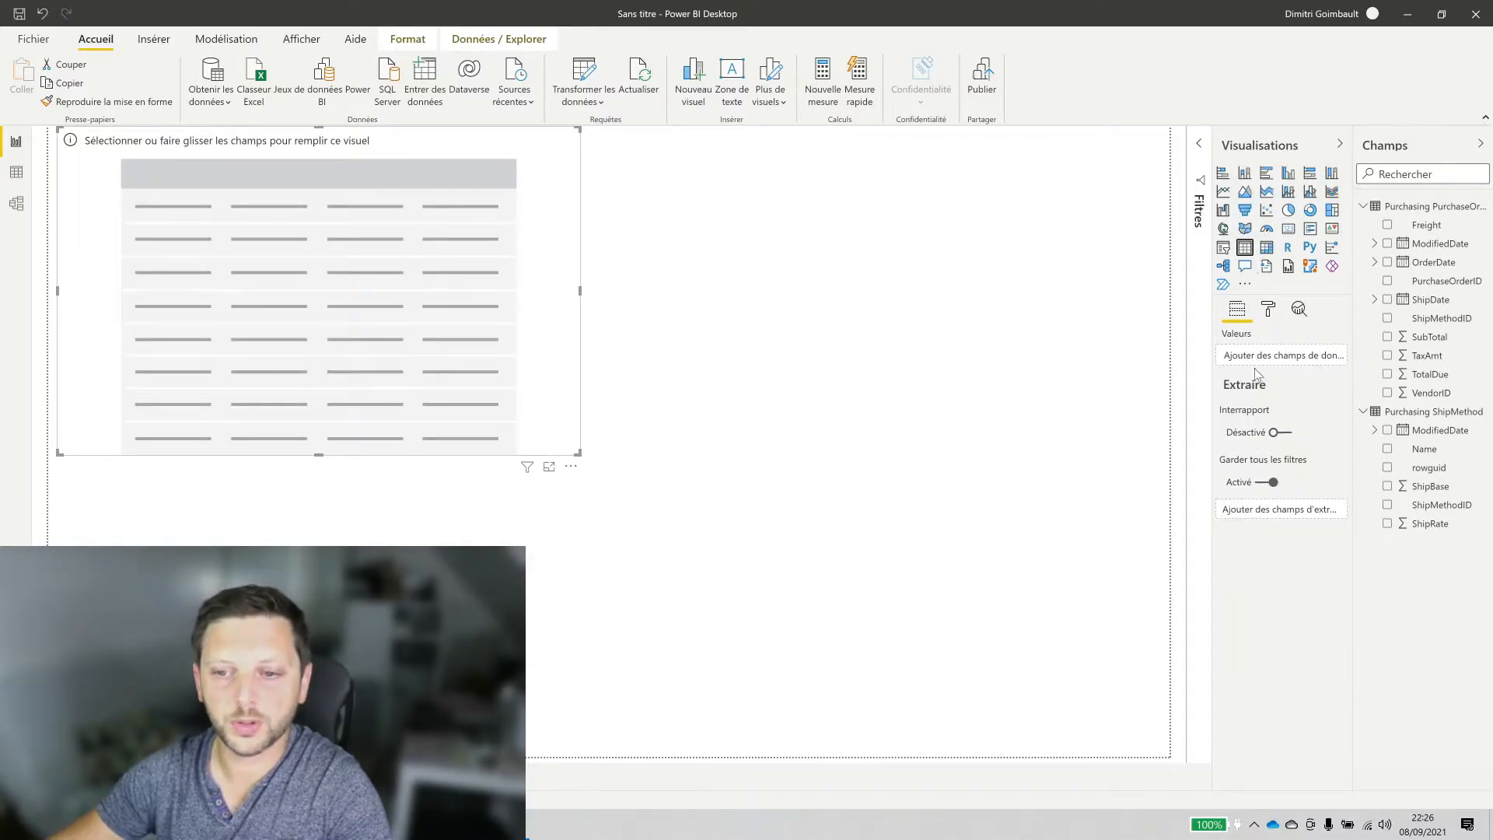
click(1224, 192)
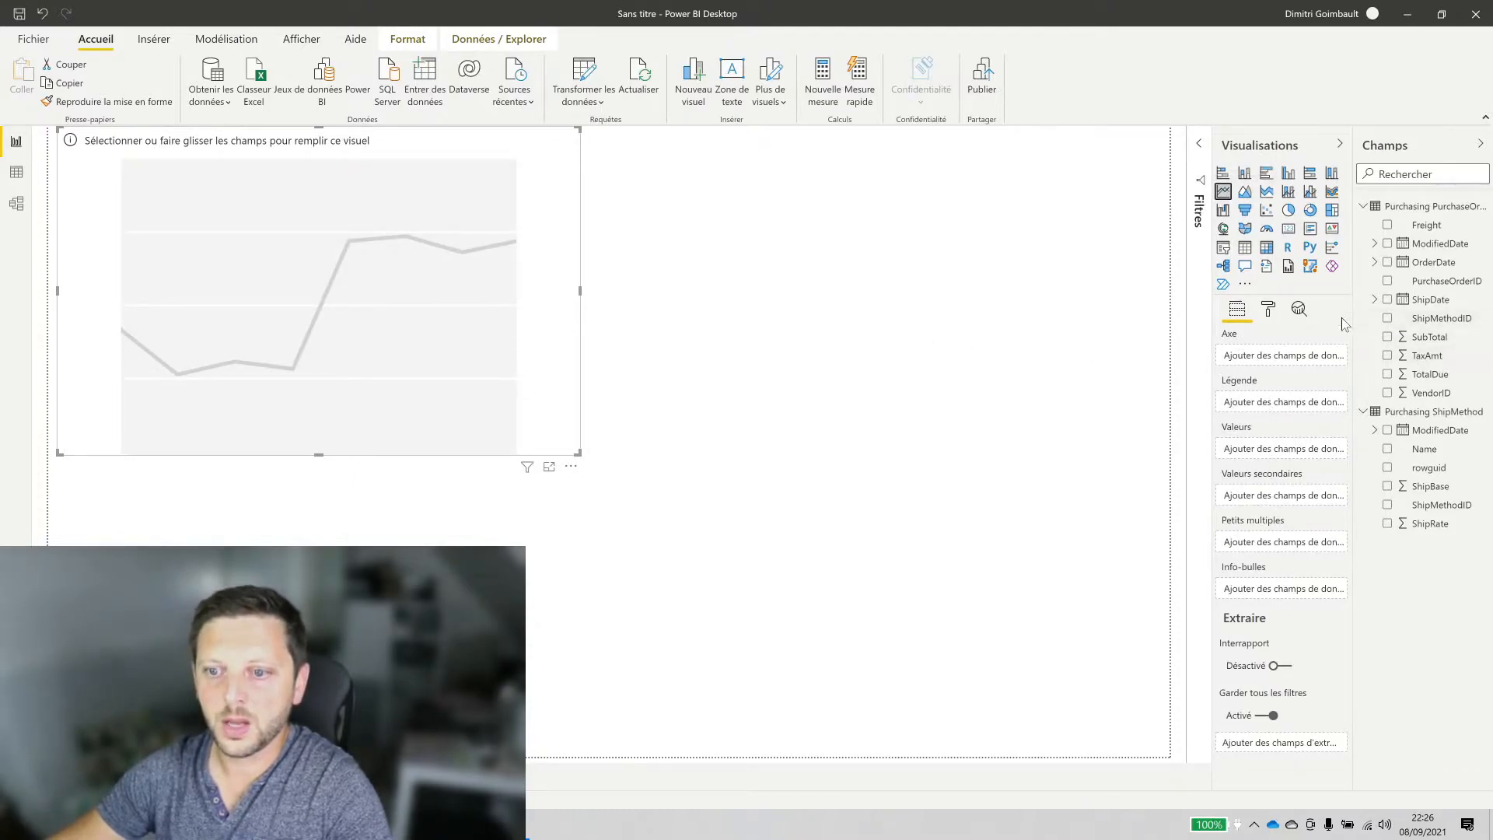
Plot TotalDue by ShipMethodID from the purchase order table in the line chart and inspect its data points
click(1363, 412)
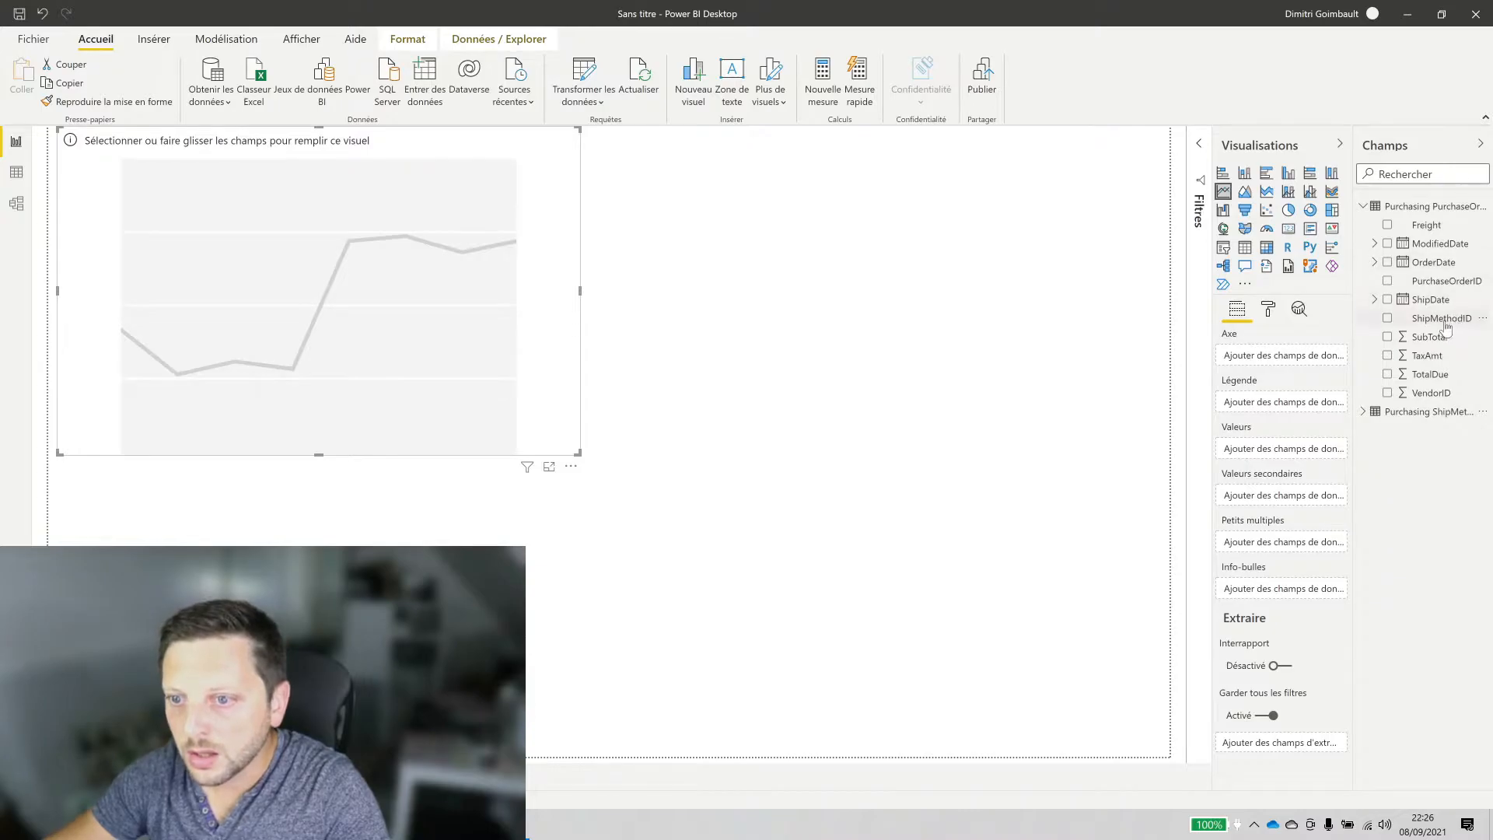
drag(1456, 325, 1253, 354)
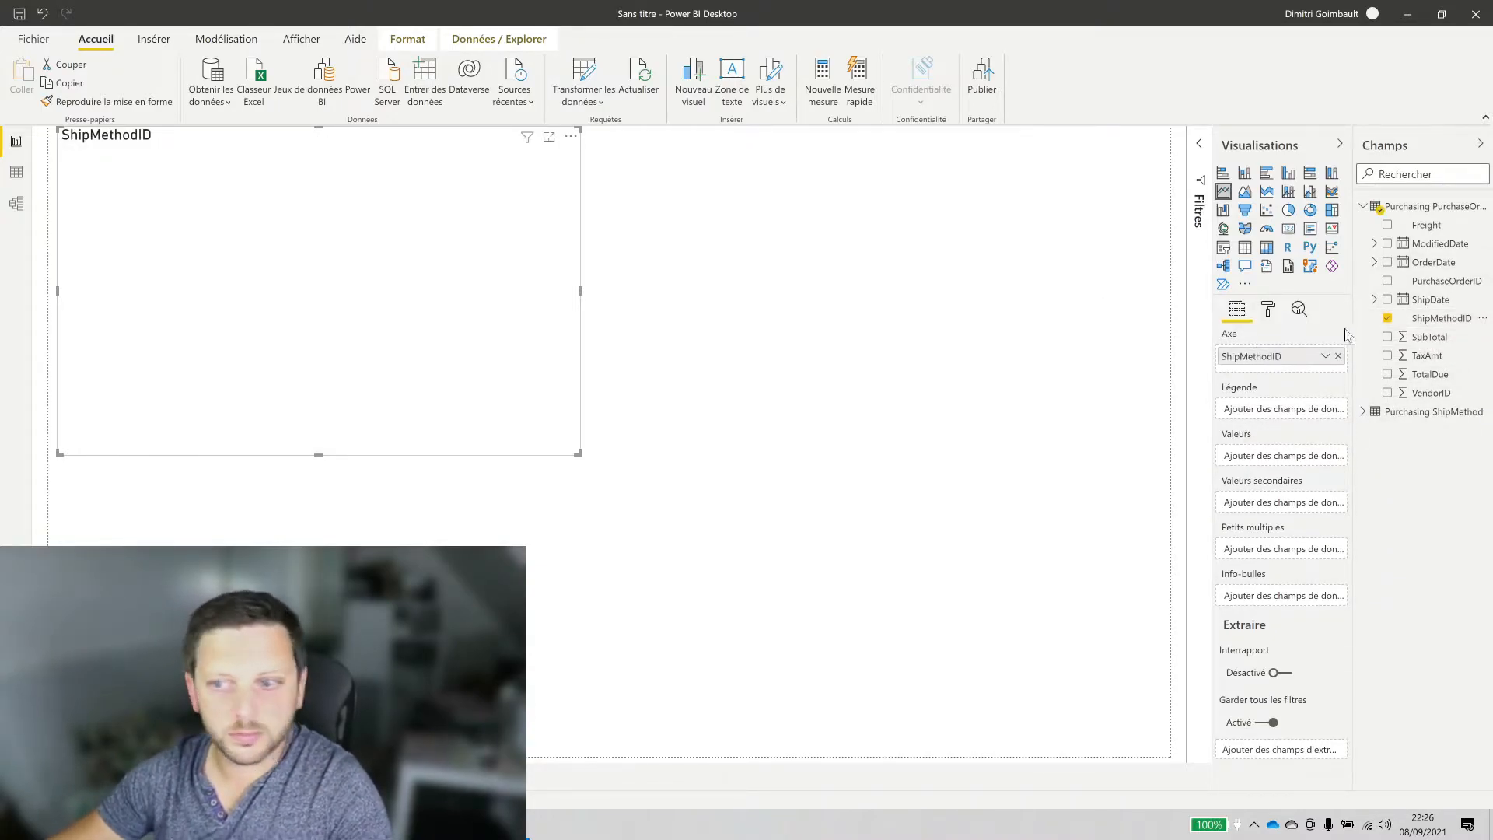
drag(1444, 381, 1257, 459)
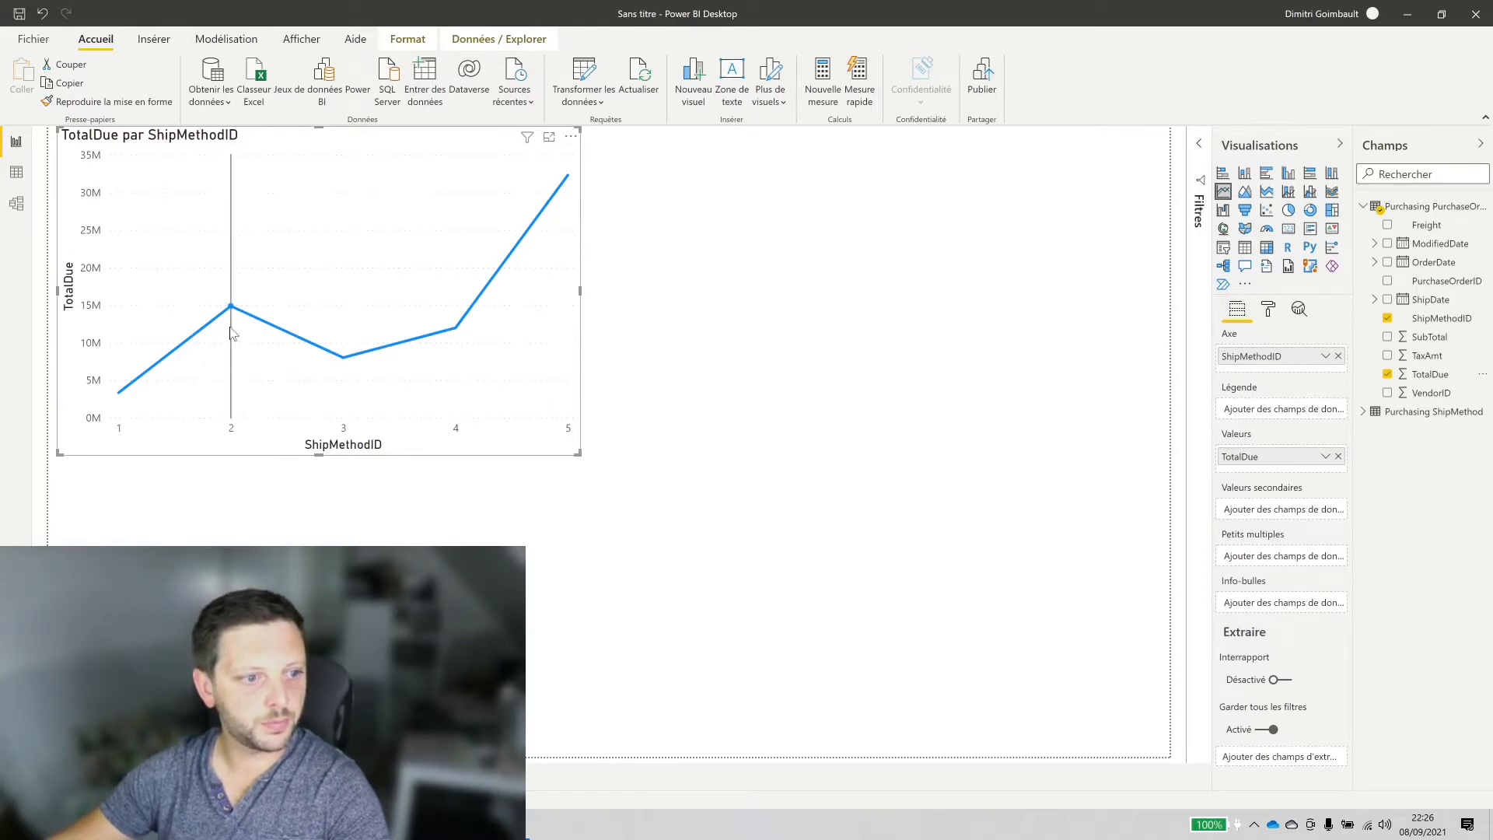
mouse_move(233, 314)
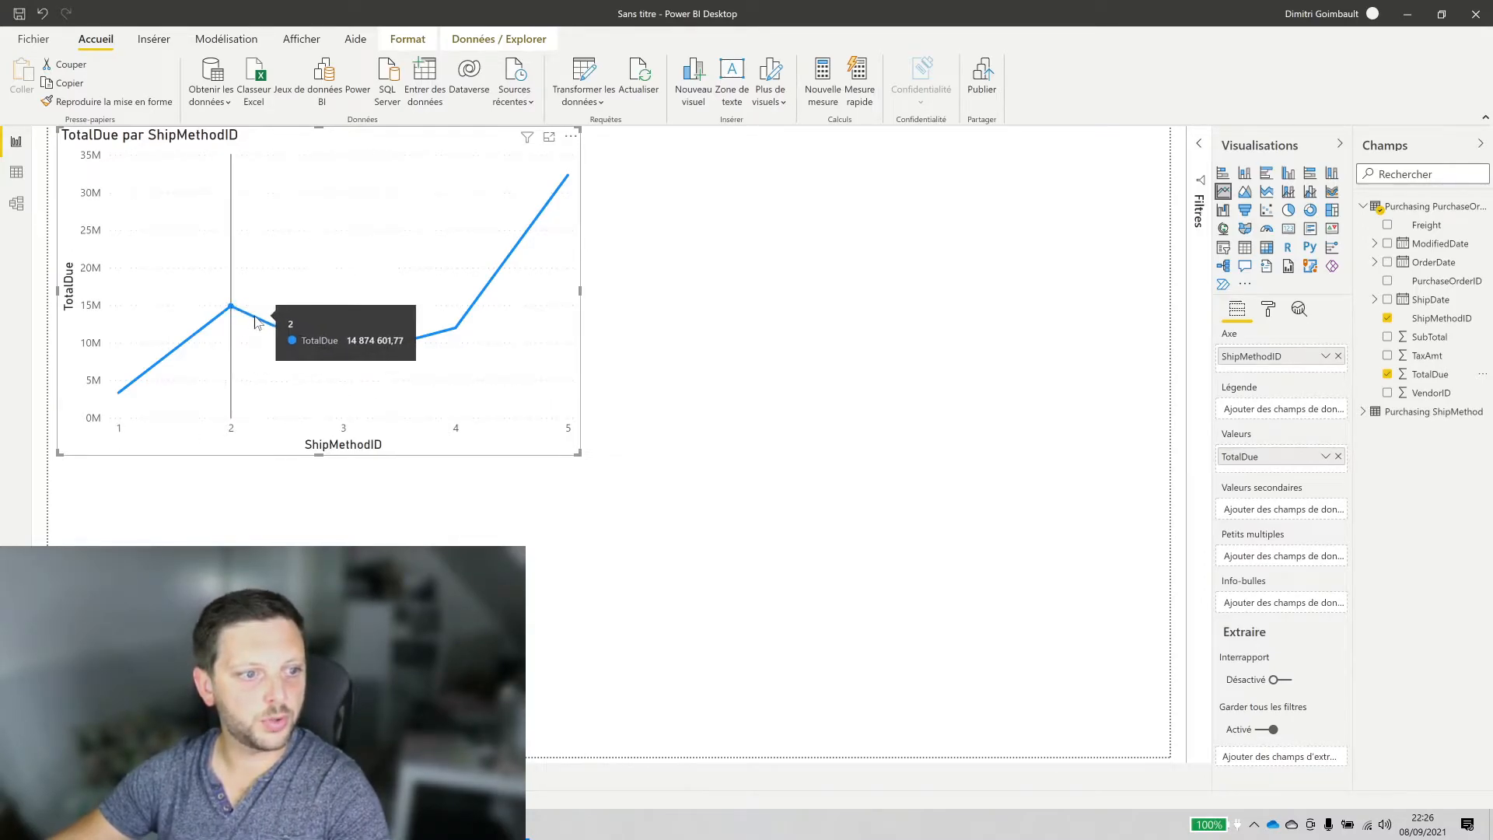
mouse_move(331, 356)
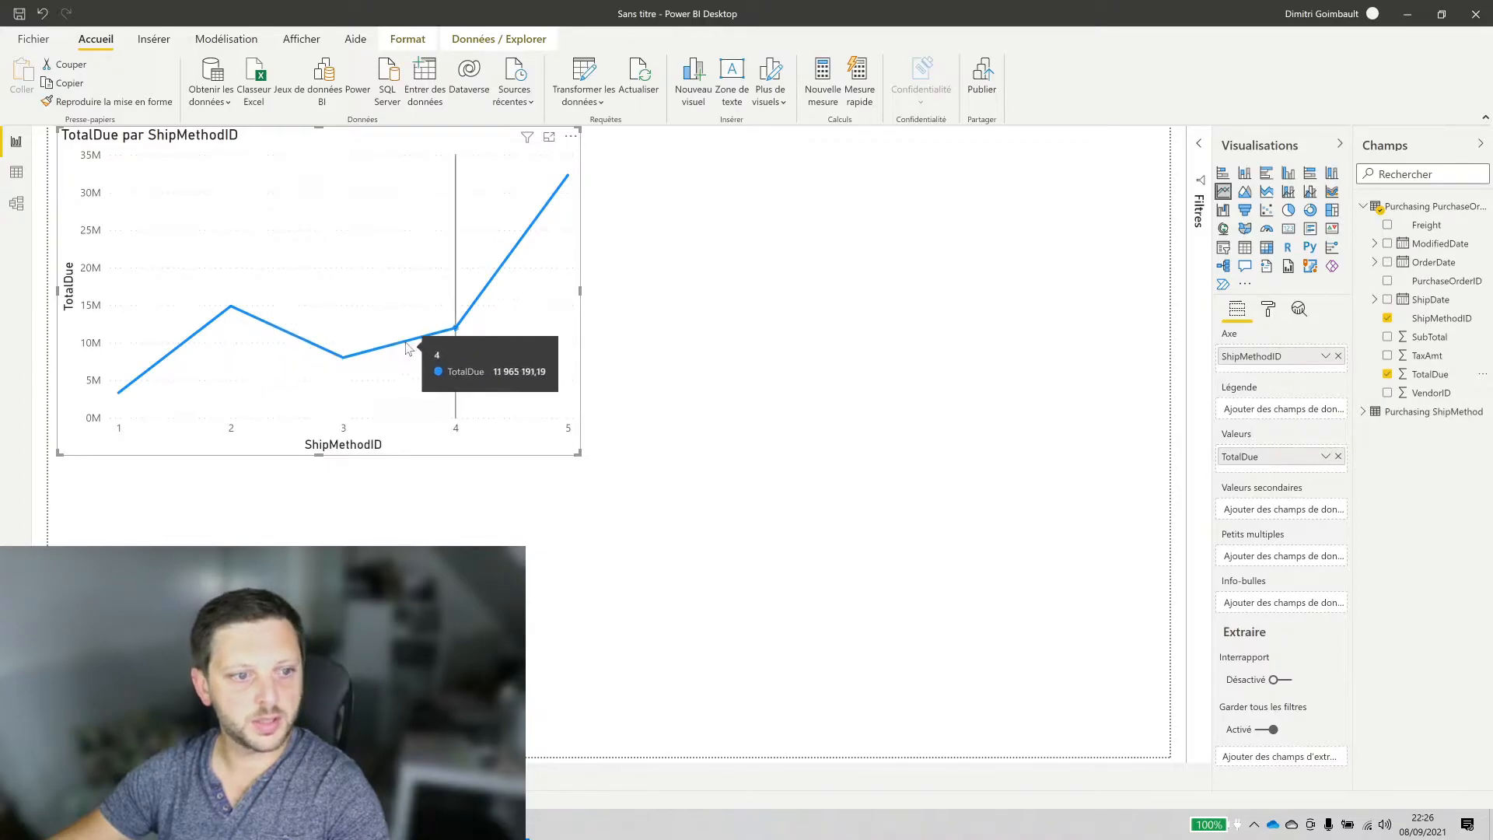
mouse_move(554, 193)
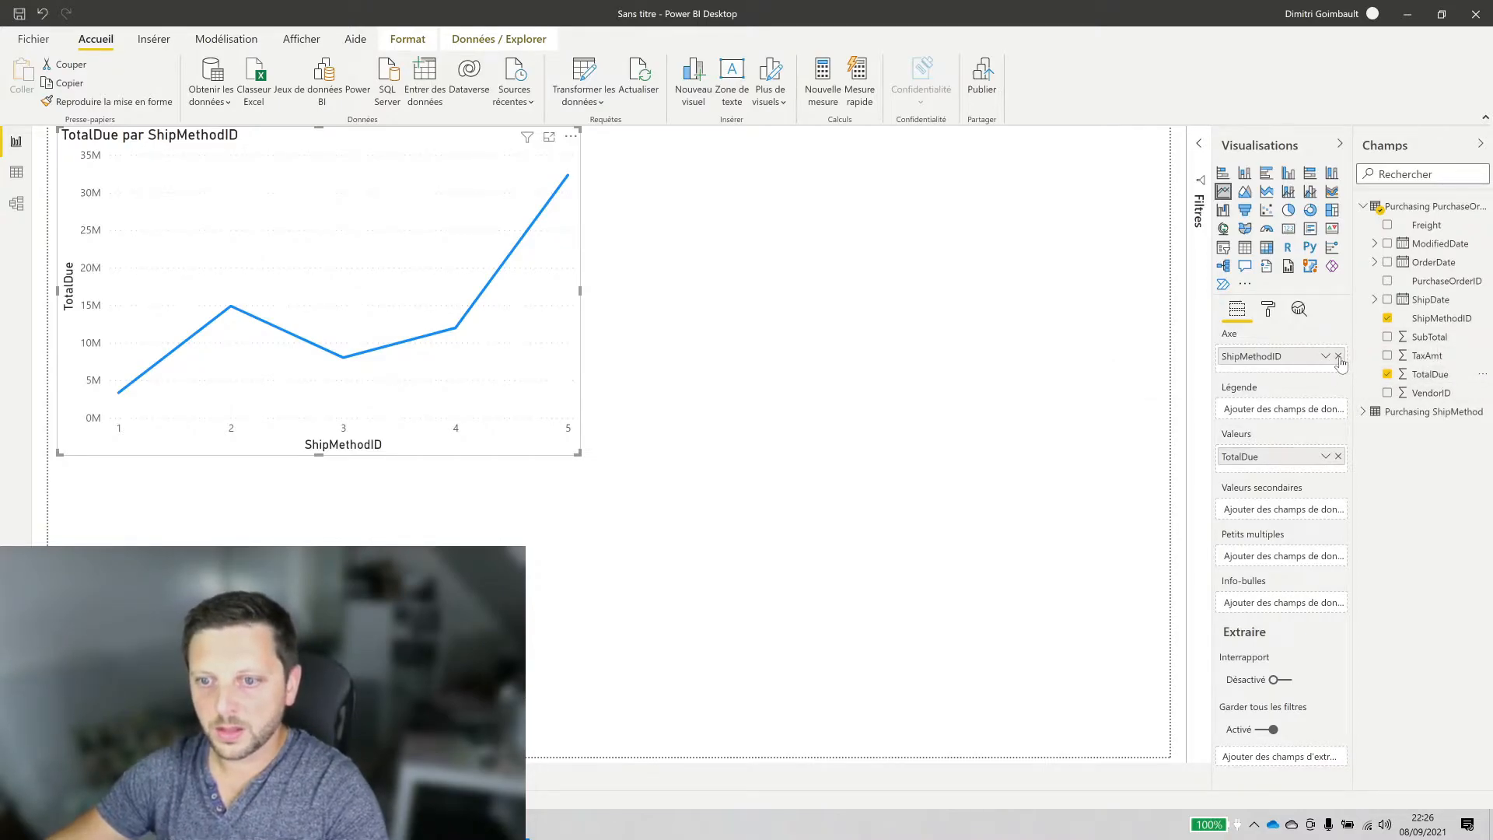
Replace ShipMethodID with ShipDate on the chart's axis and expand the ShipDate date hierarchy in the field list
click(1339, 357)
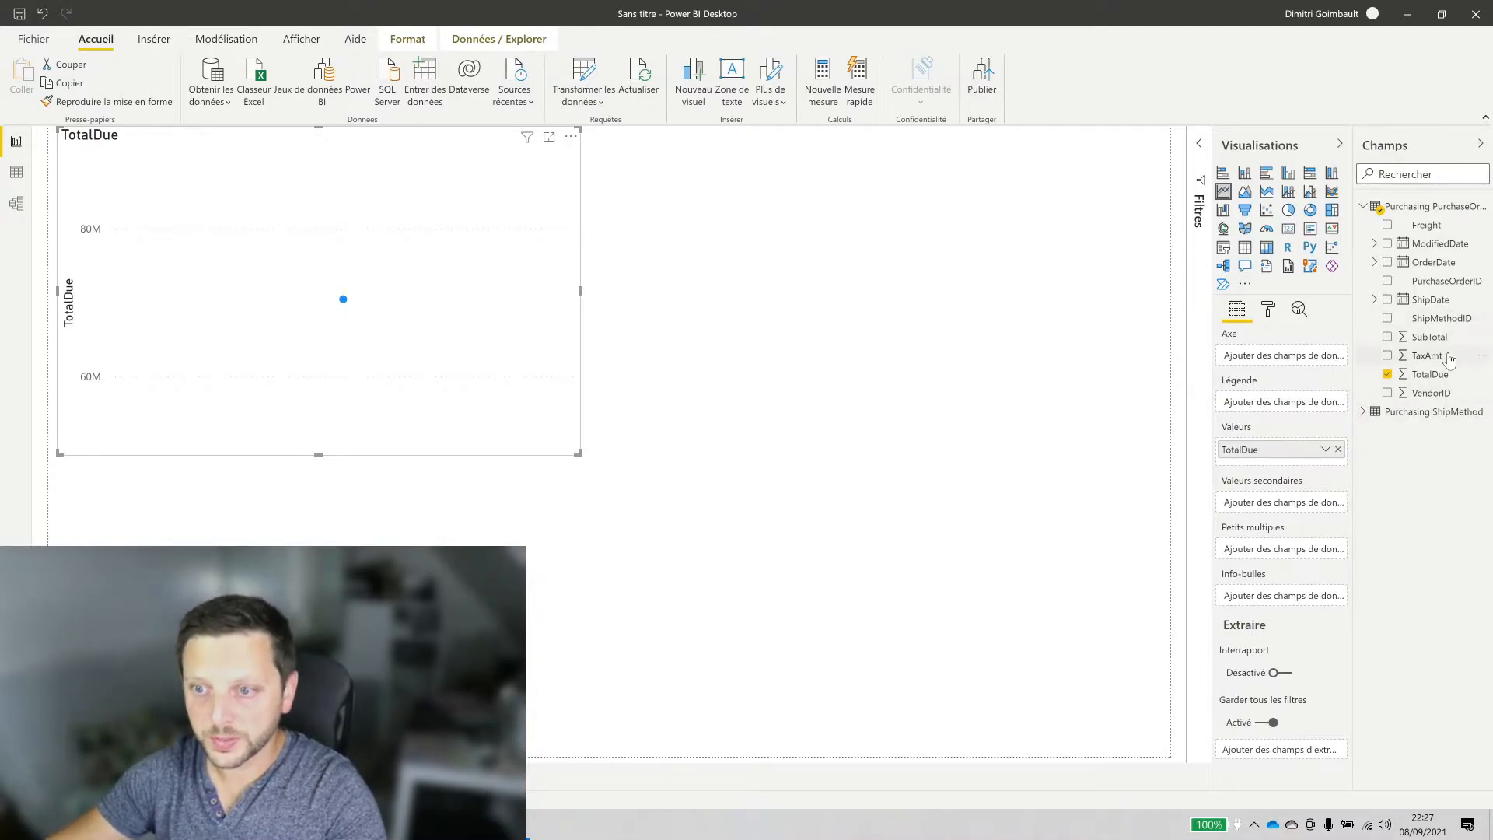
drag(1435, 305, 1261, 360)
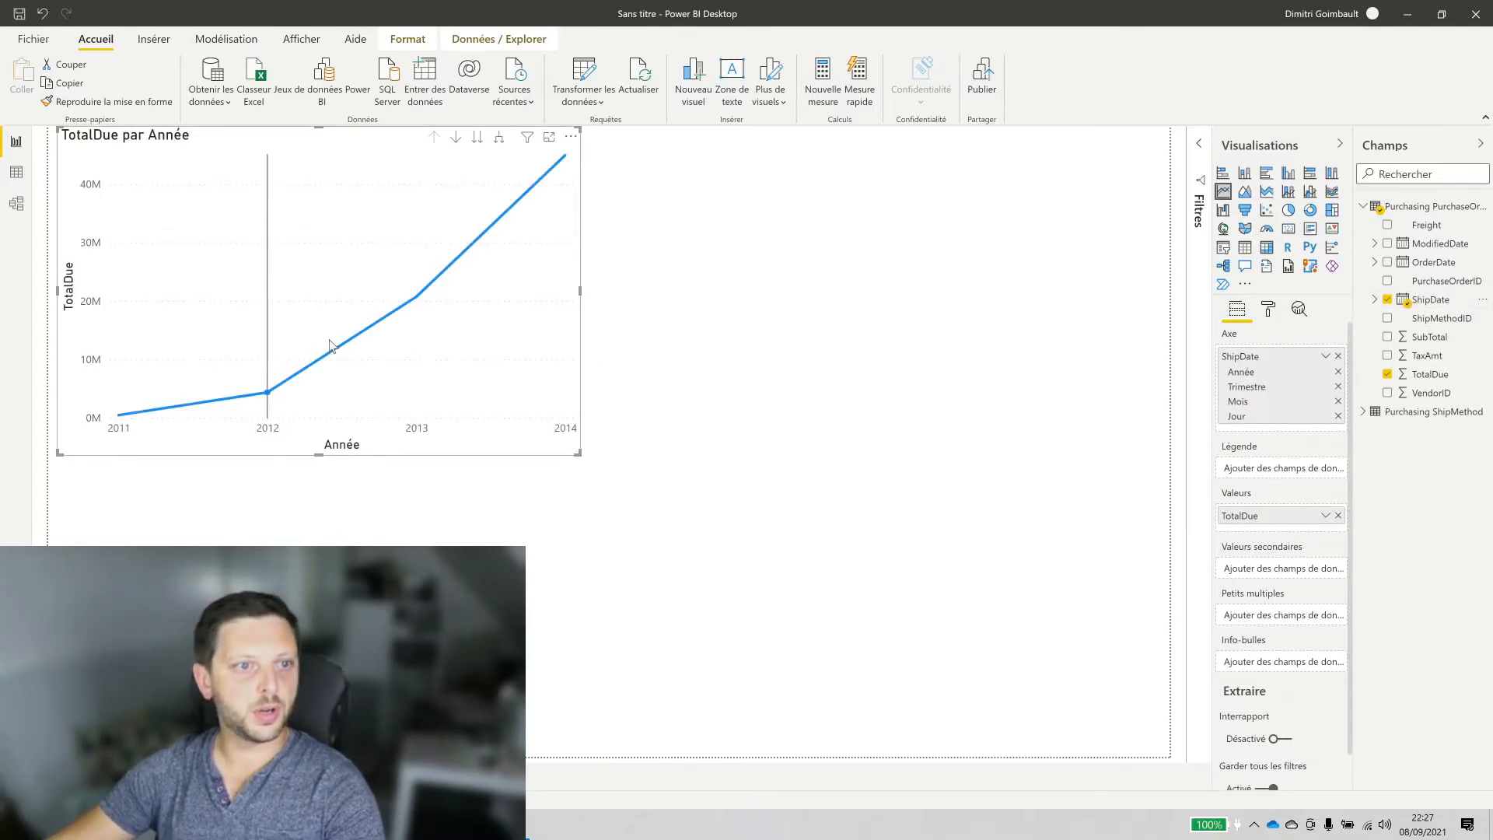
mouse_move(130, 400)
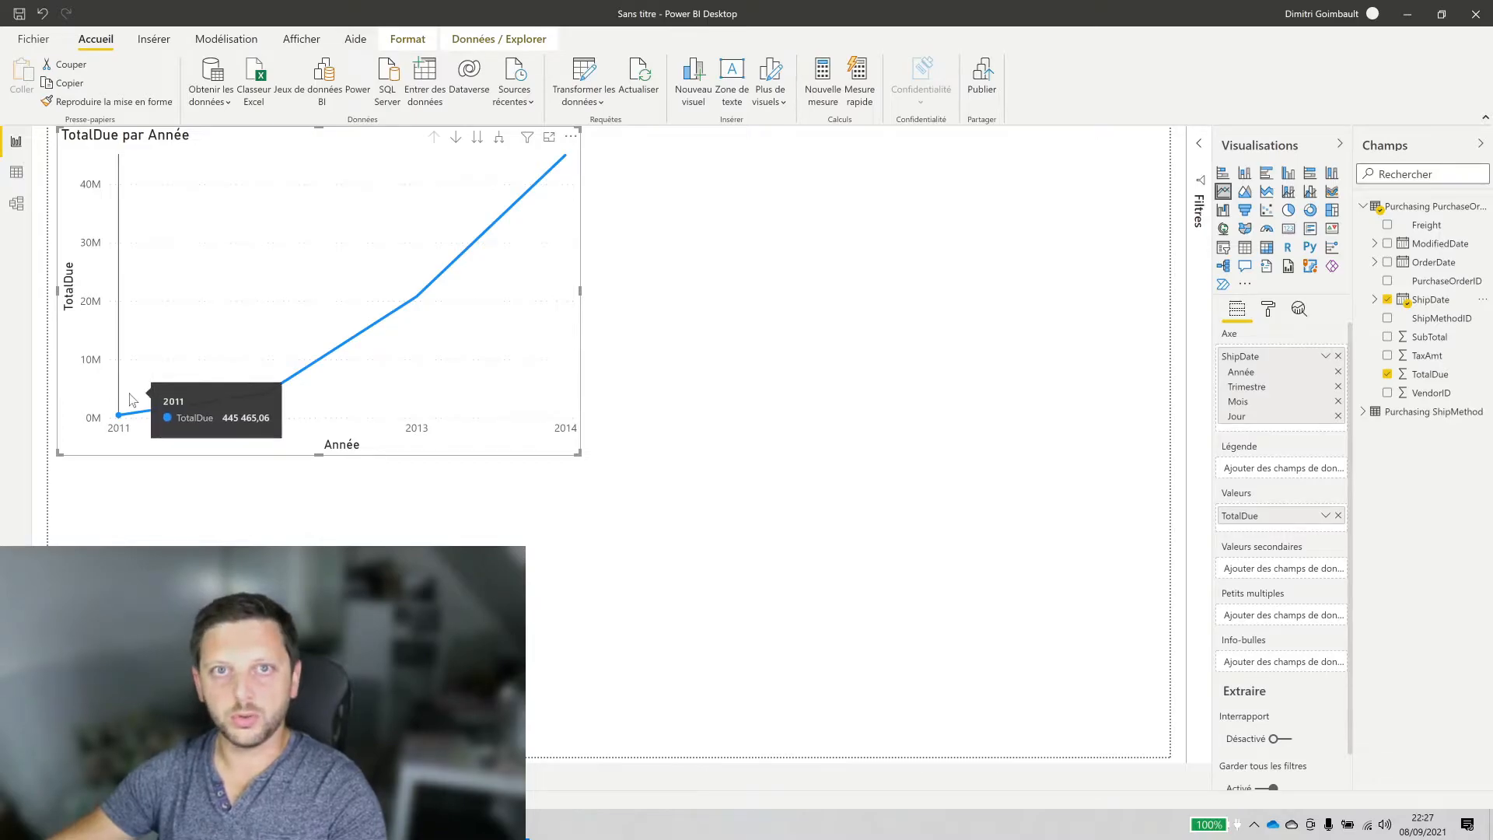
mouse_move(290, 383)
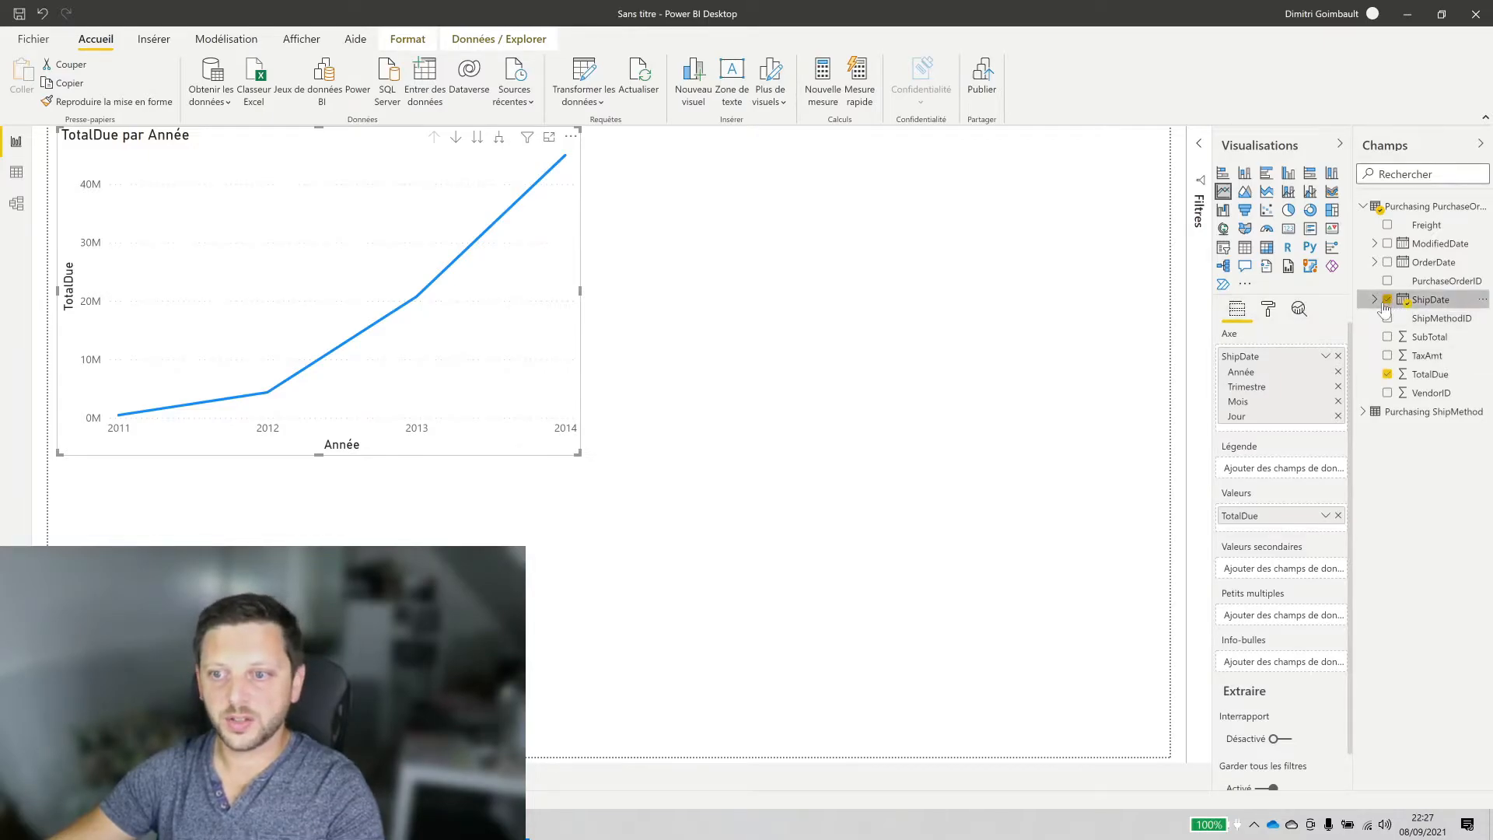
click(1374, 301)
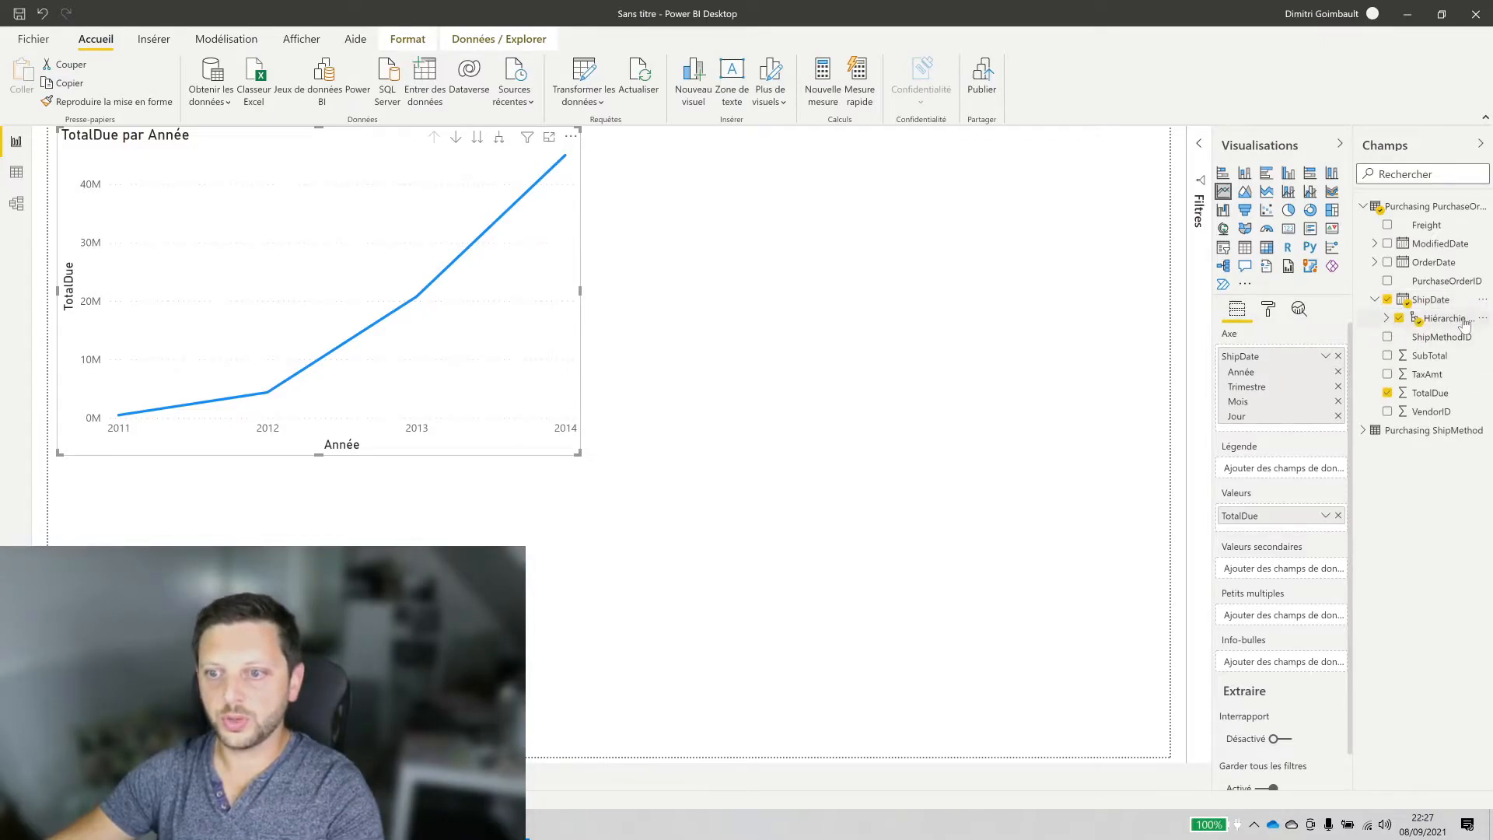
click(1386, 318)
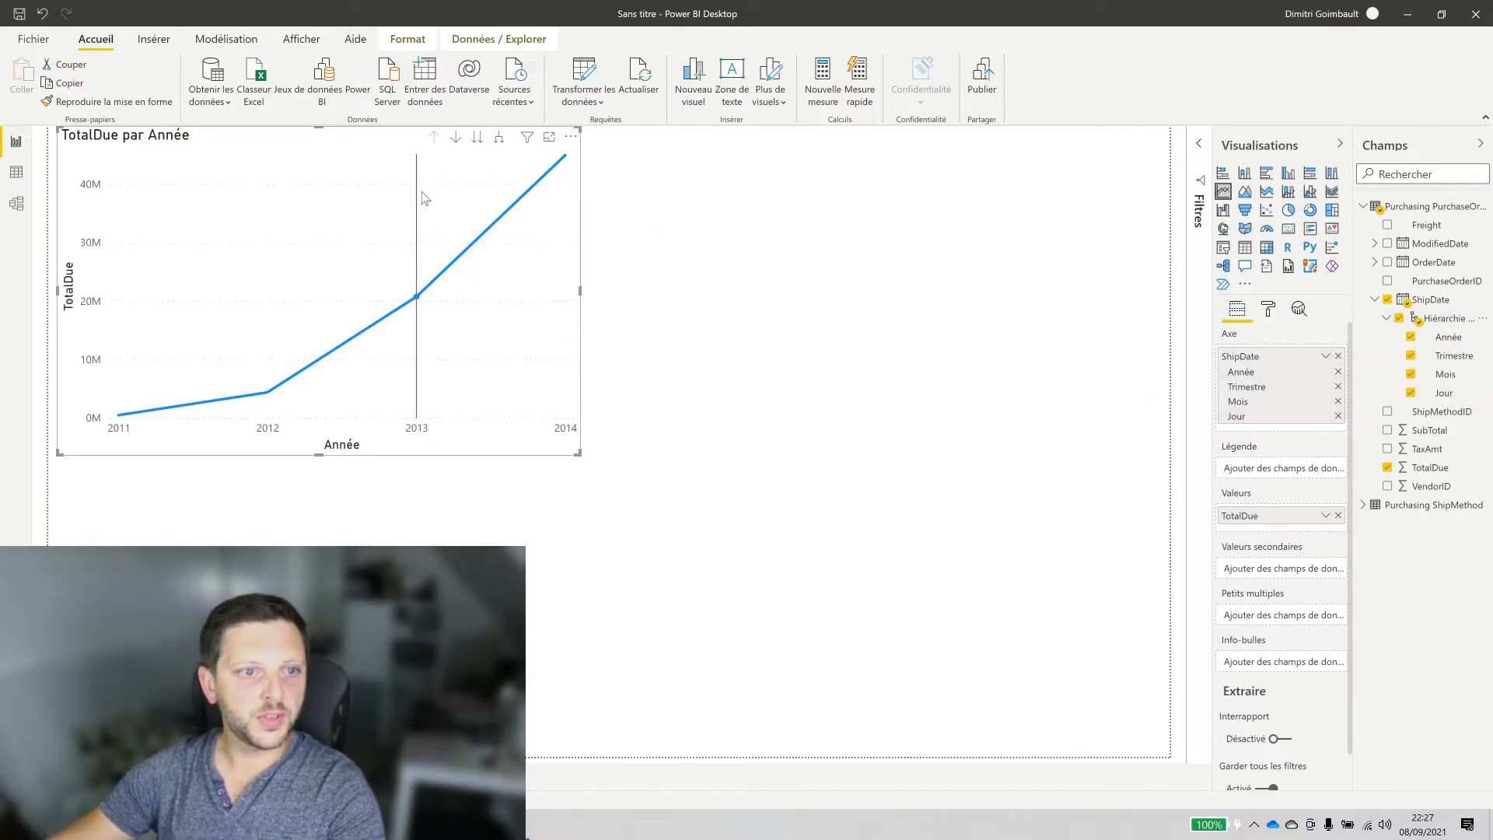
Take the whole chart down the date hierarchy to quarters and months, and return to the year level
click(456, 140)
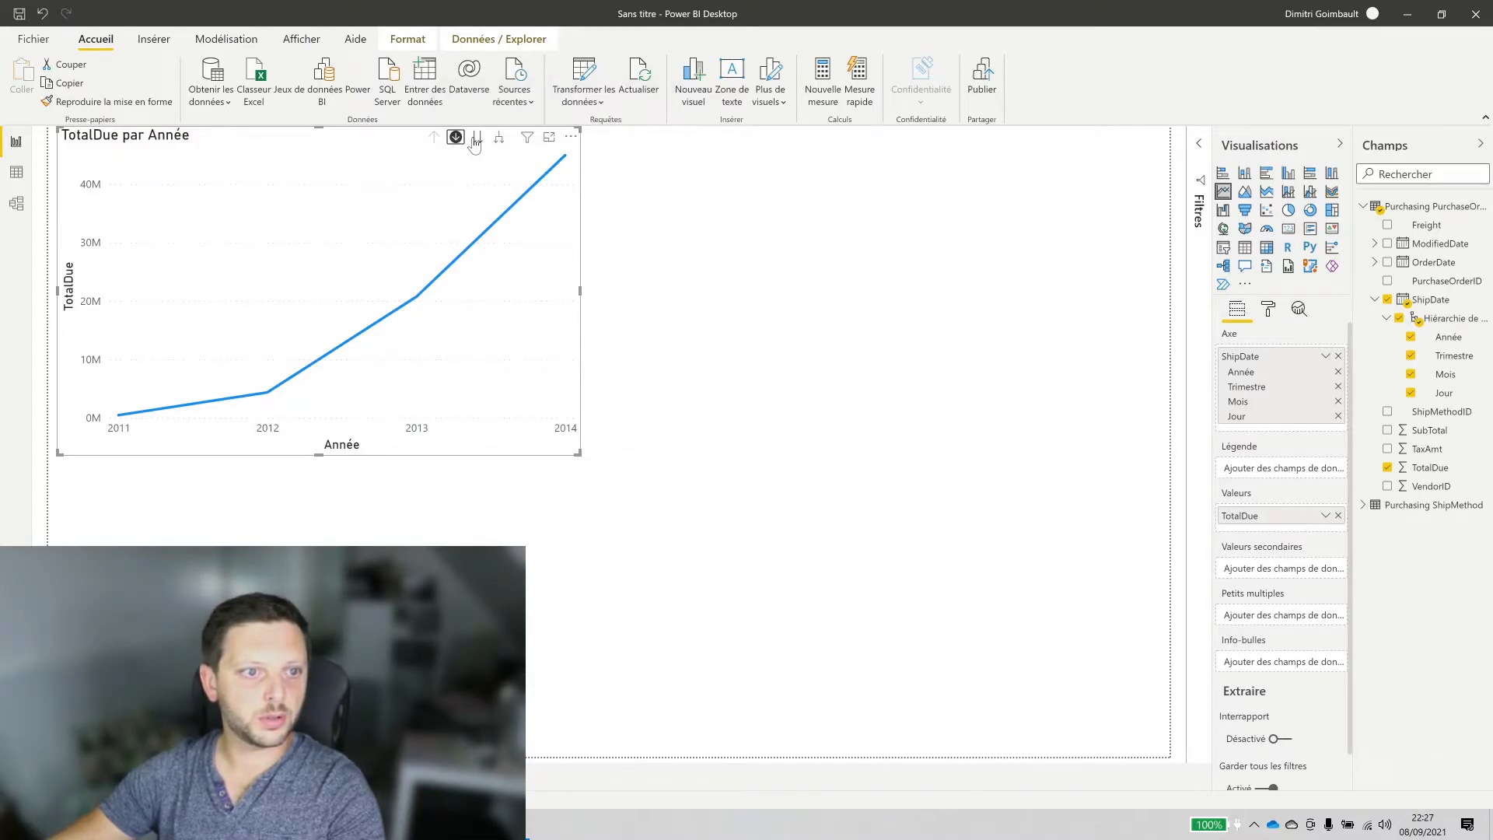
click(478, 140)
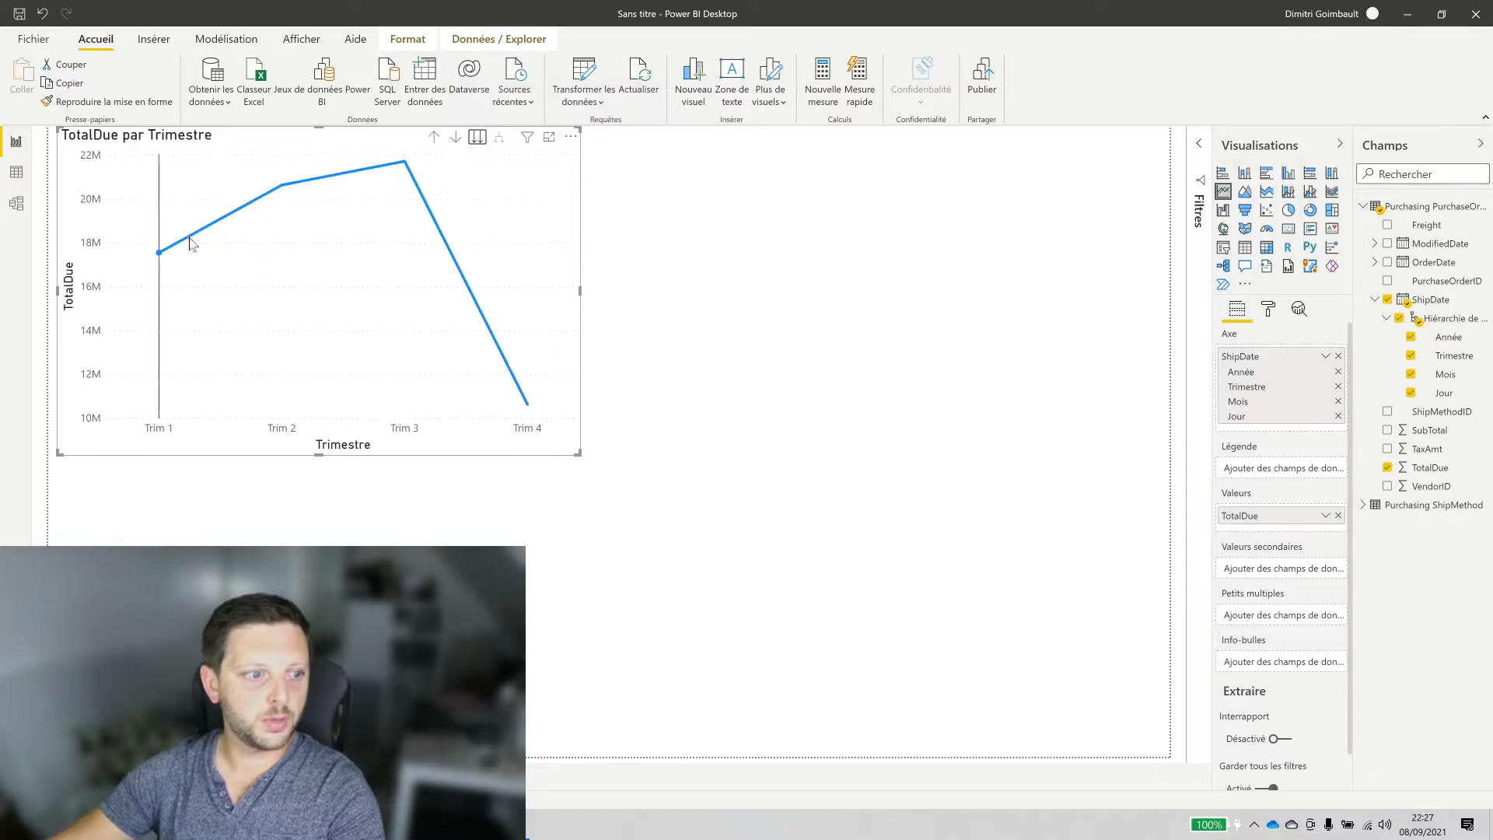
click(485, 140)
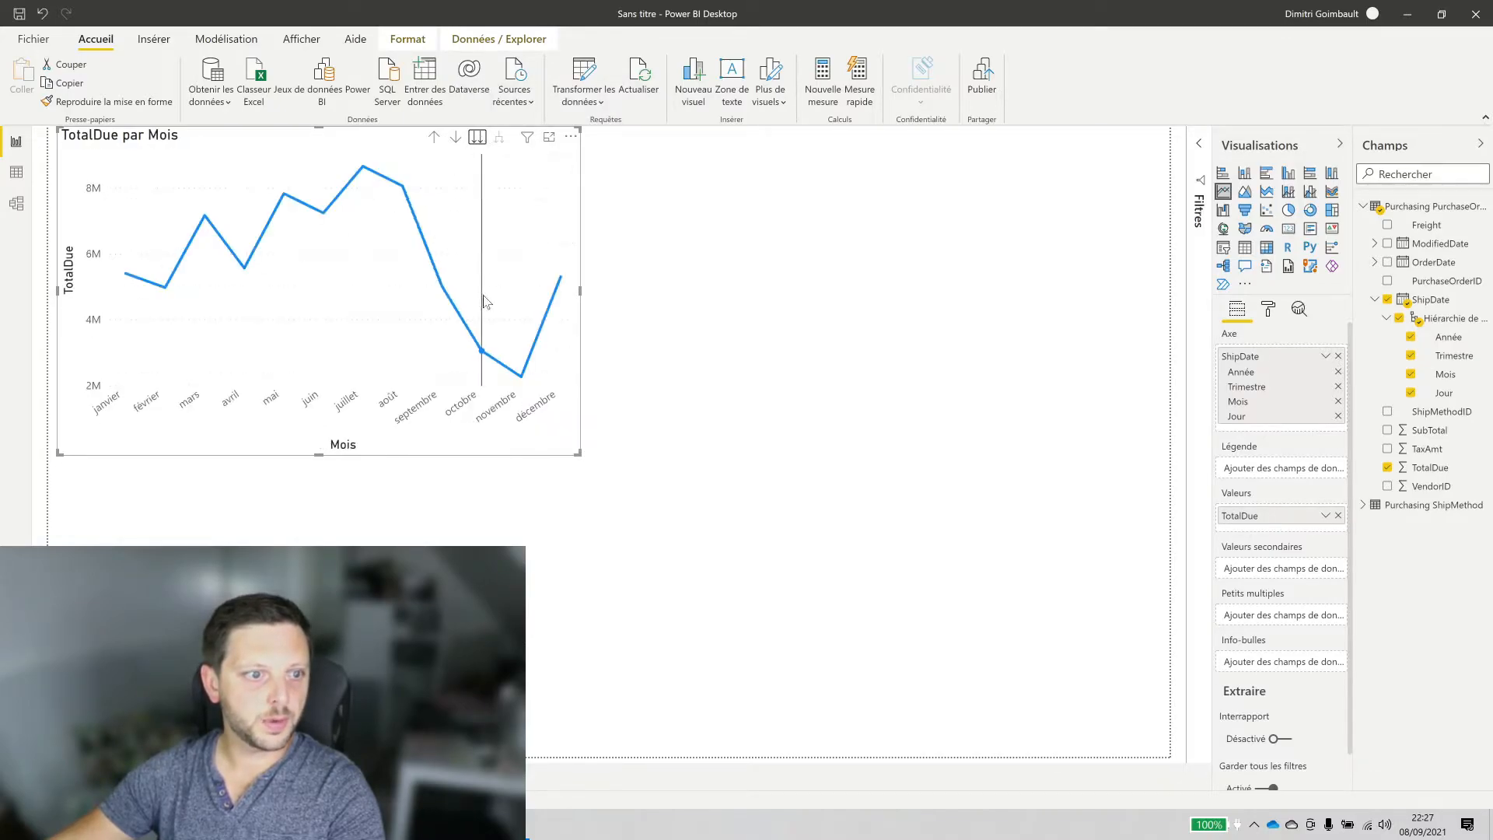
mouse_move(374, 191)
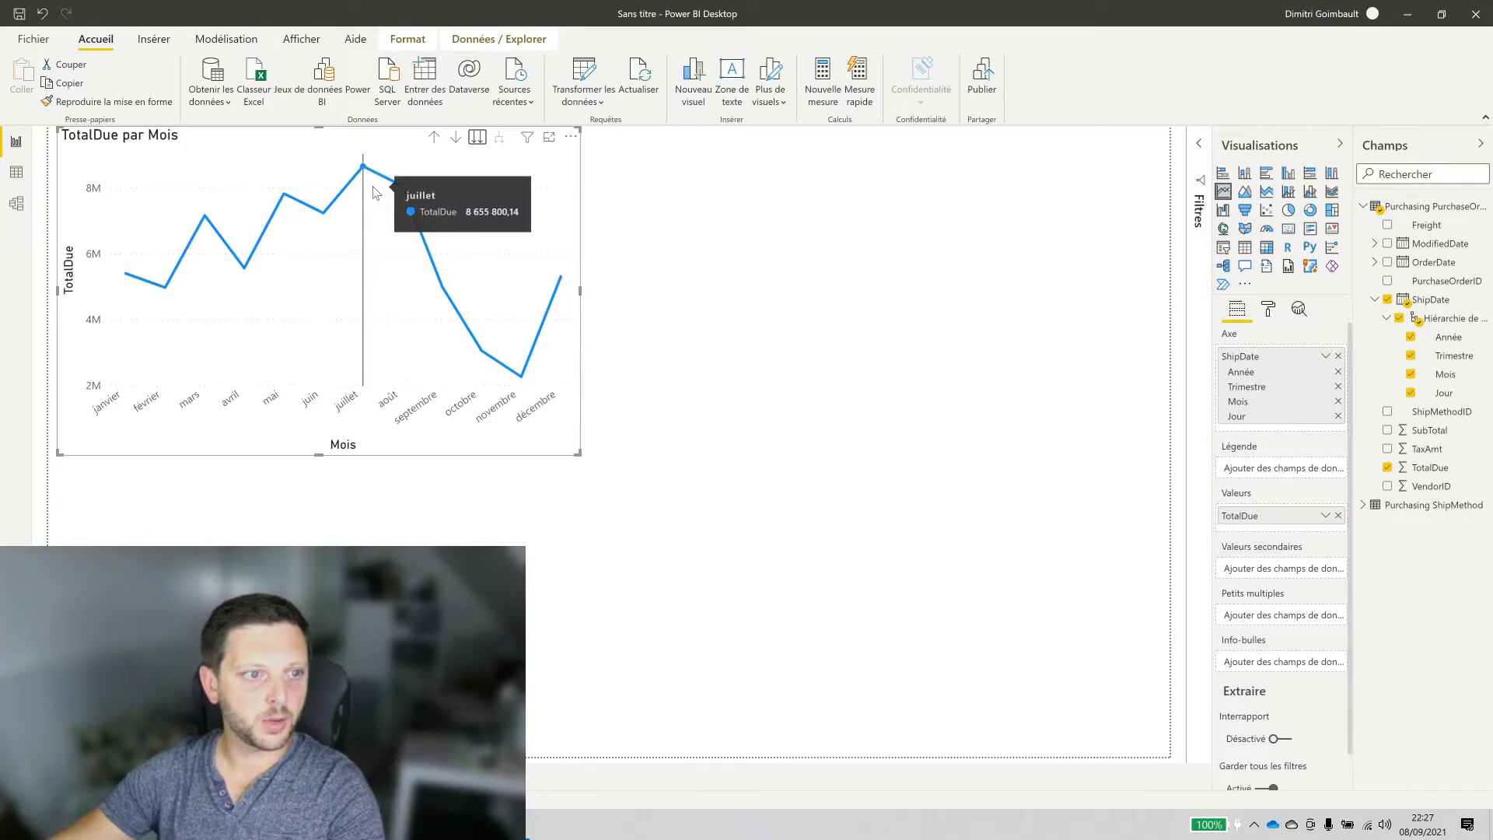
click(434, 138)
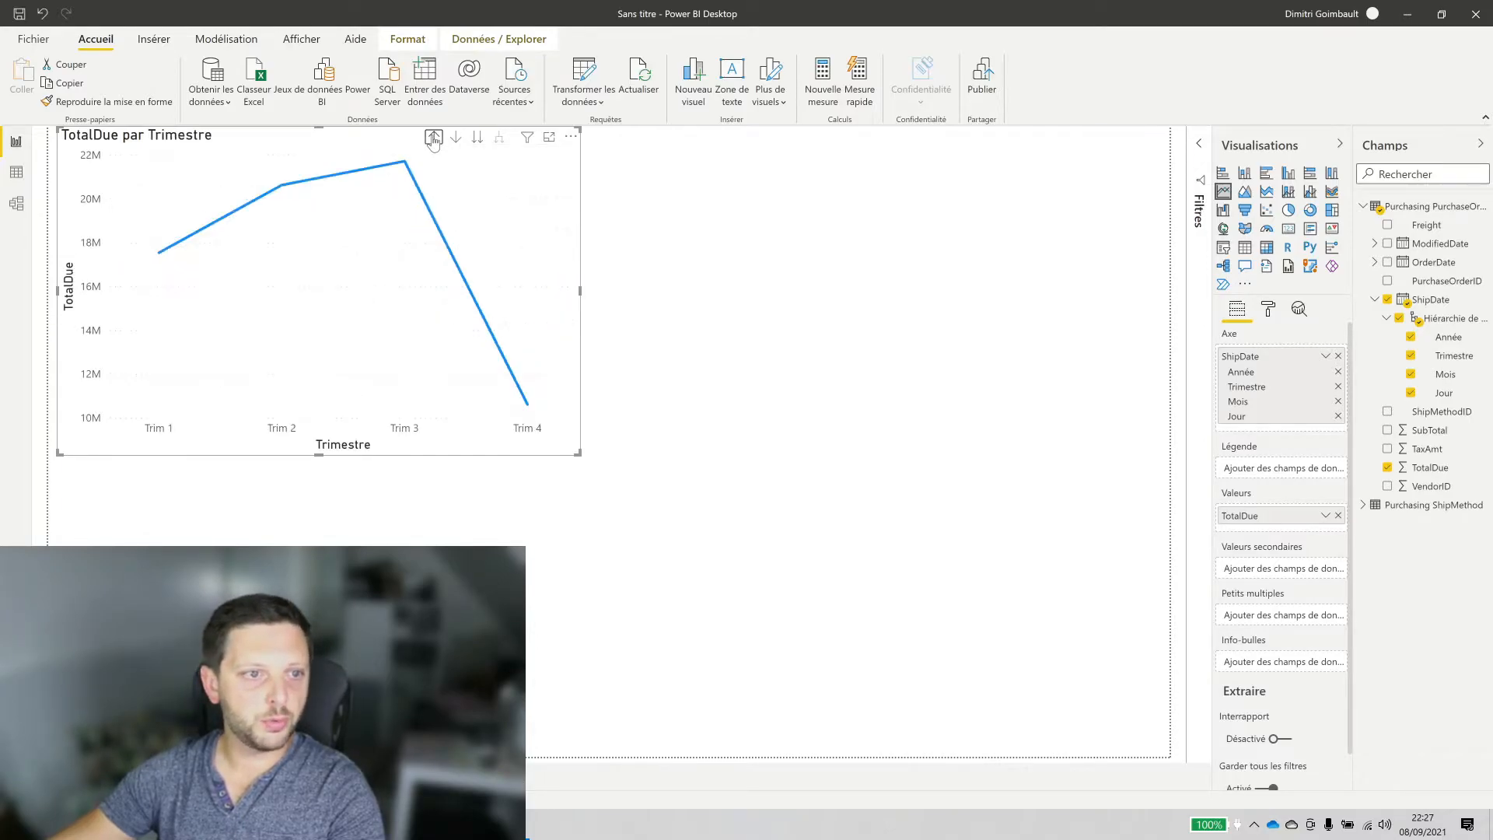
click(434, 138)
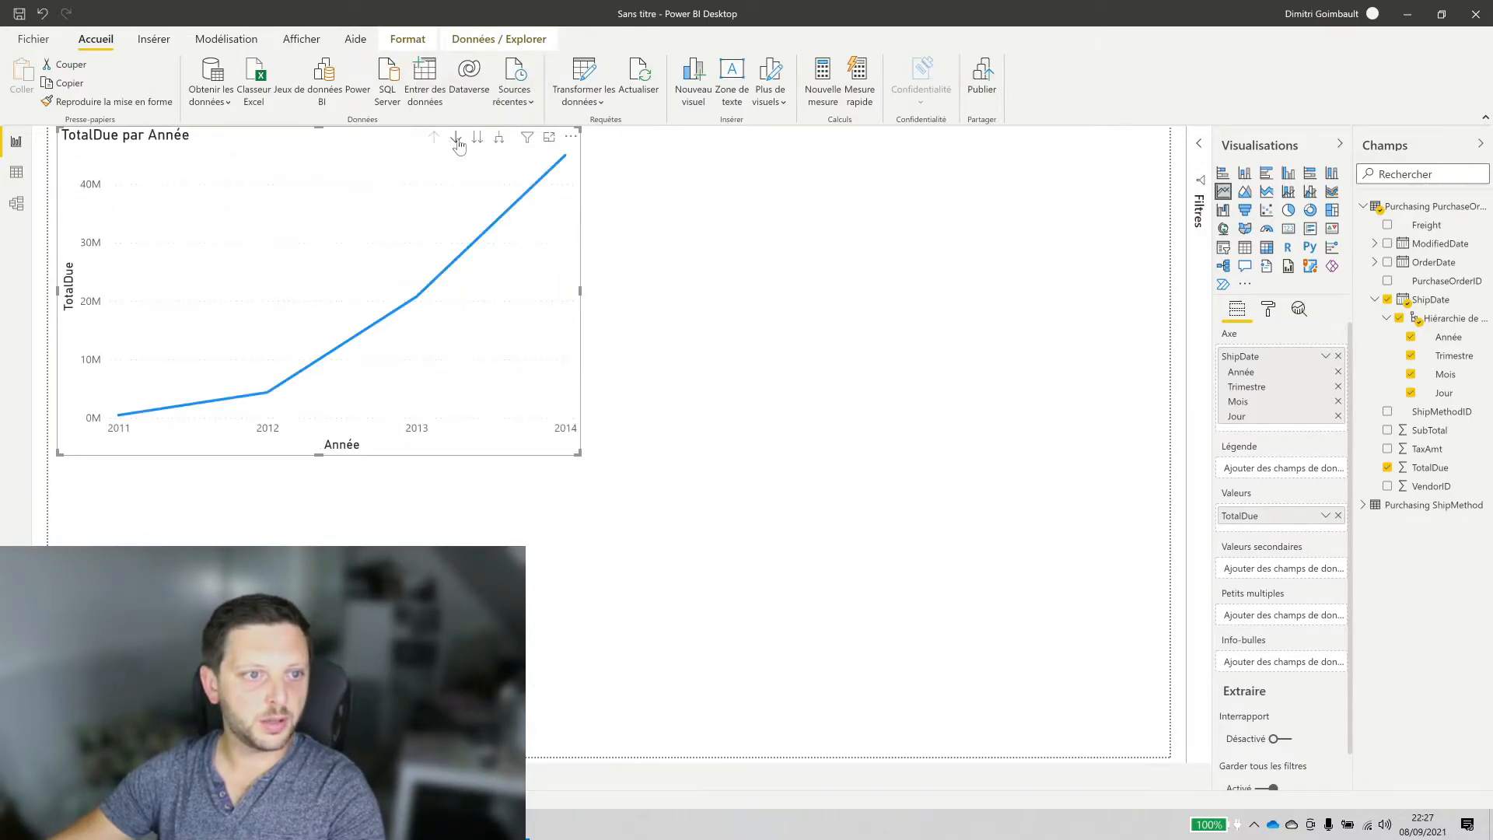
Expand the chart by year and quarter, return to the year level and collapse the ShipDate field
click(499, 138)
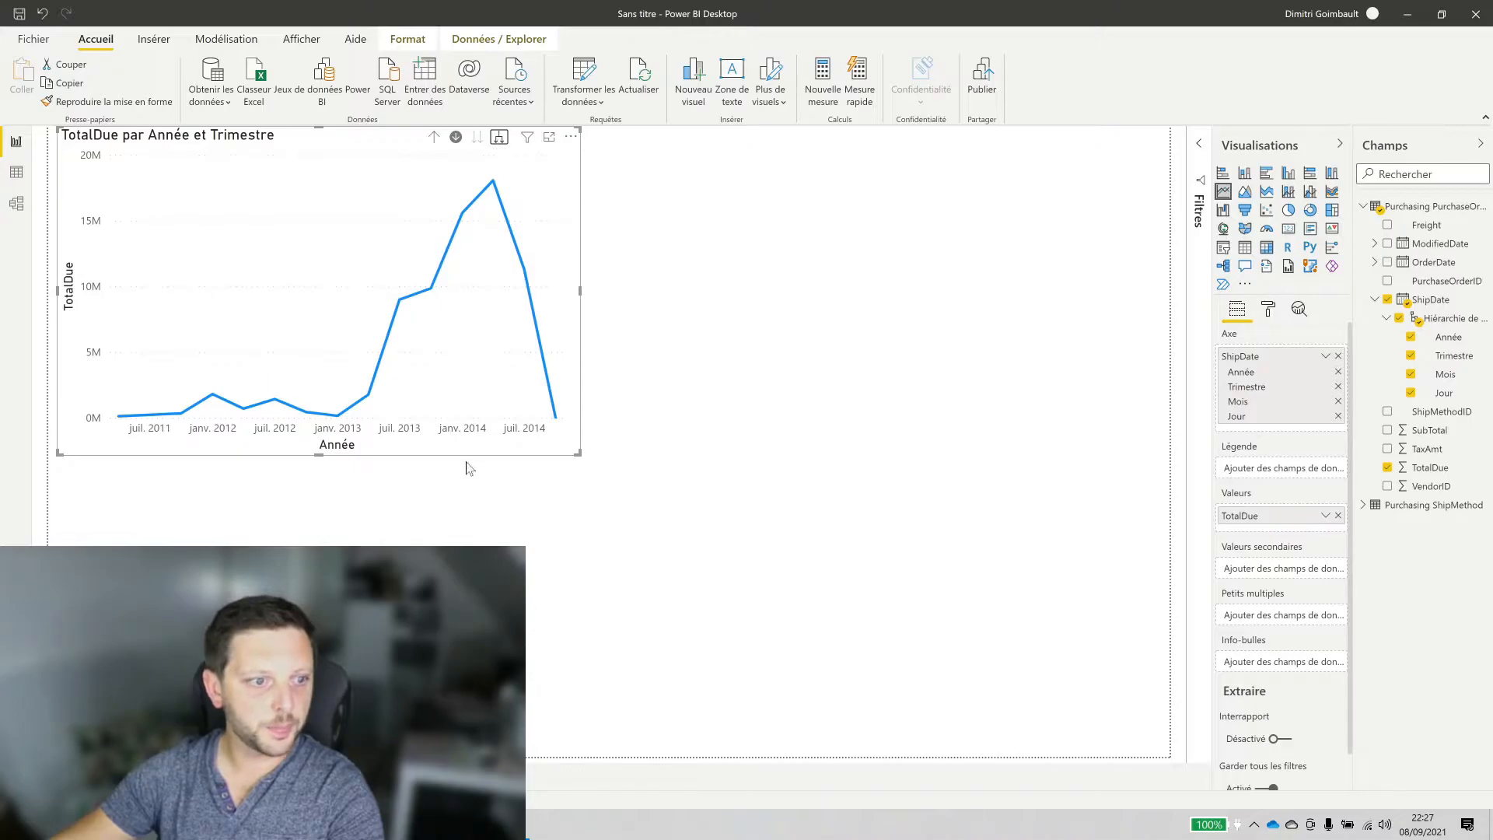
click(433, 137)
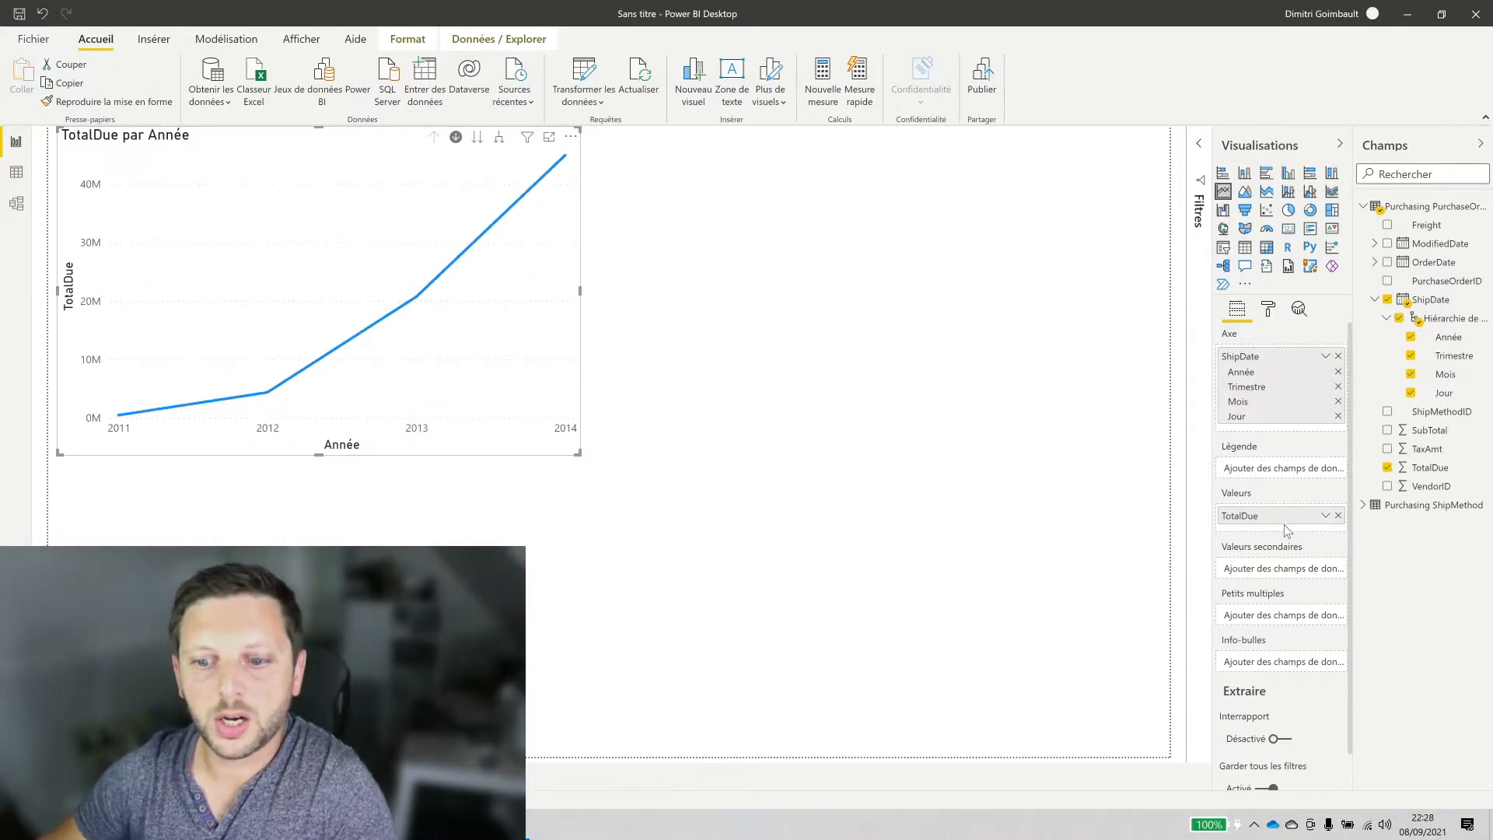
click(1375, 299)
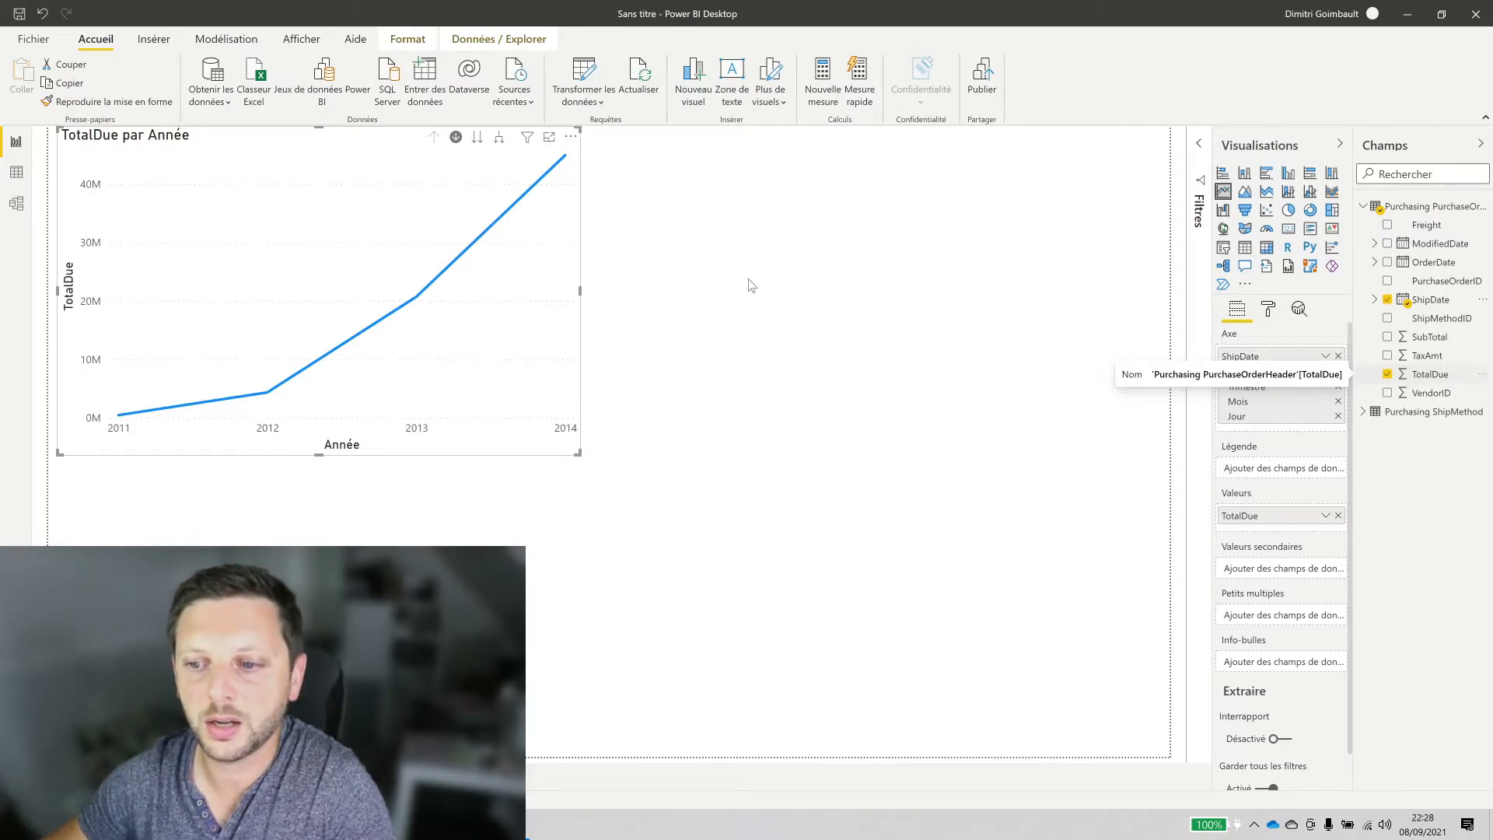
Examine the Freight column in the Purchasing PurchaseOrderHeader table data and return to the report
click(15, 173)
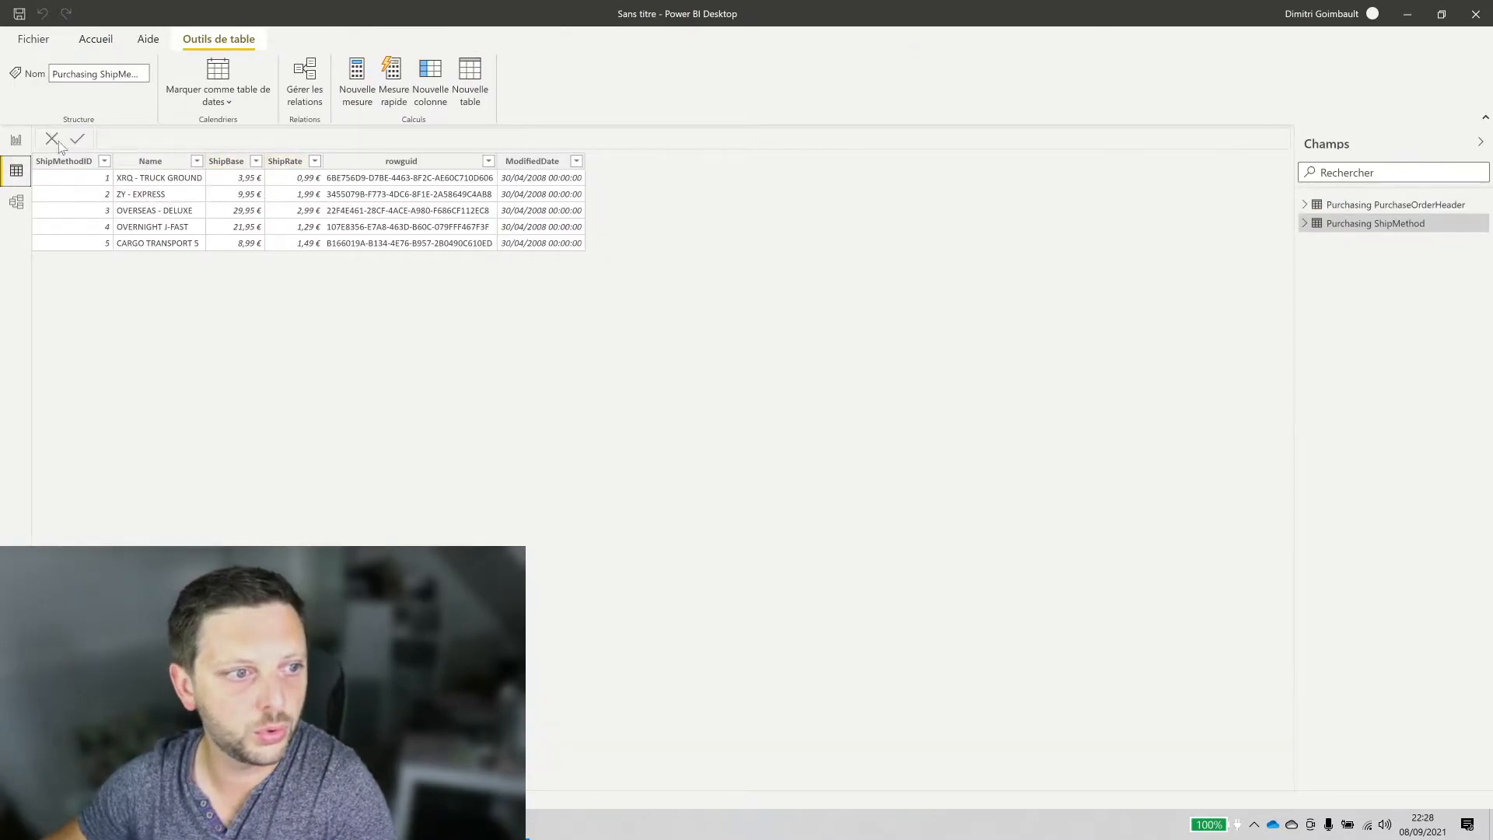
click(1386, 206)
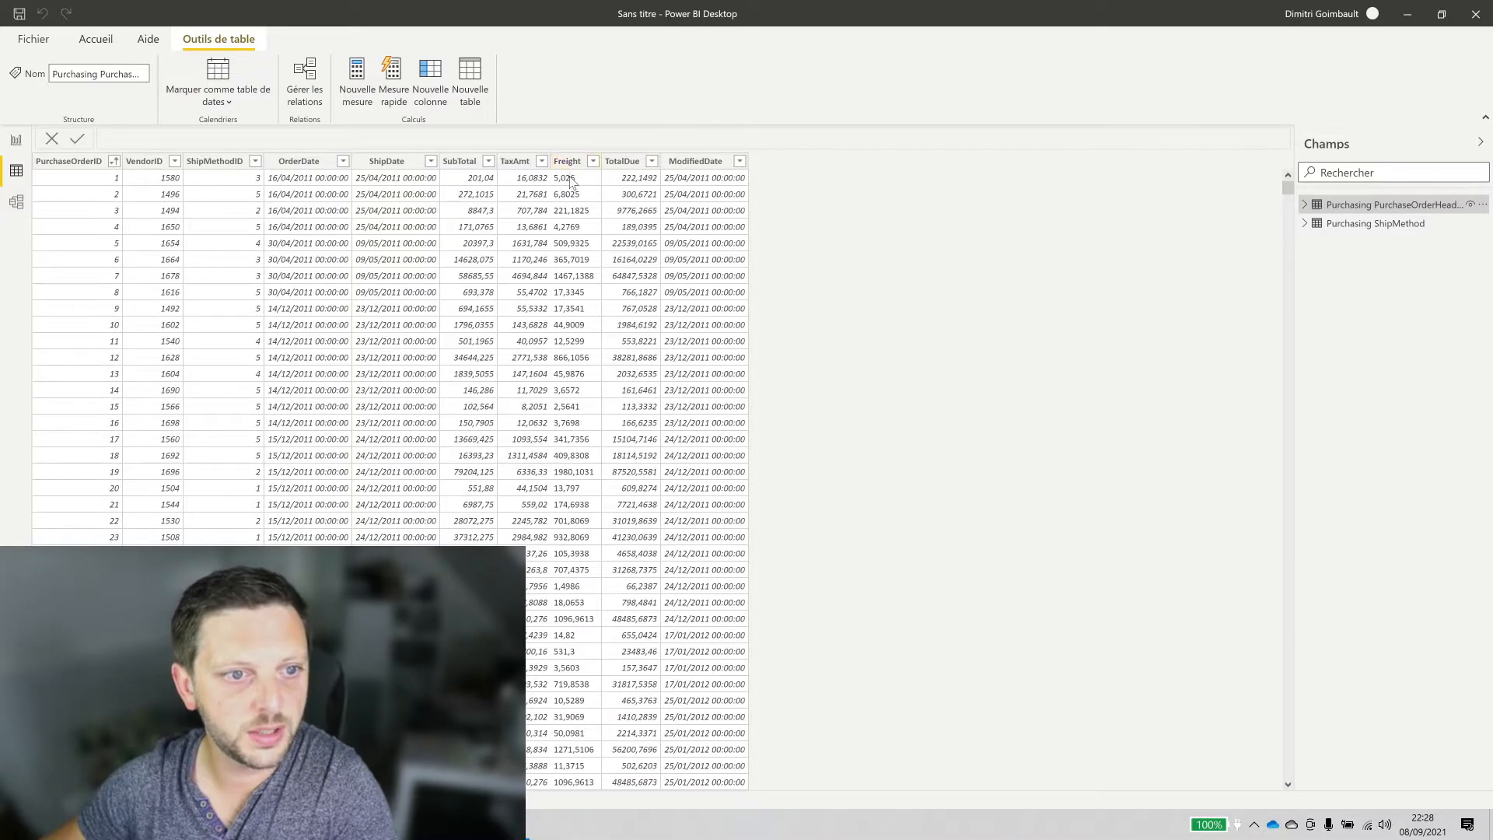
click(15, 140)
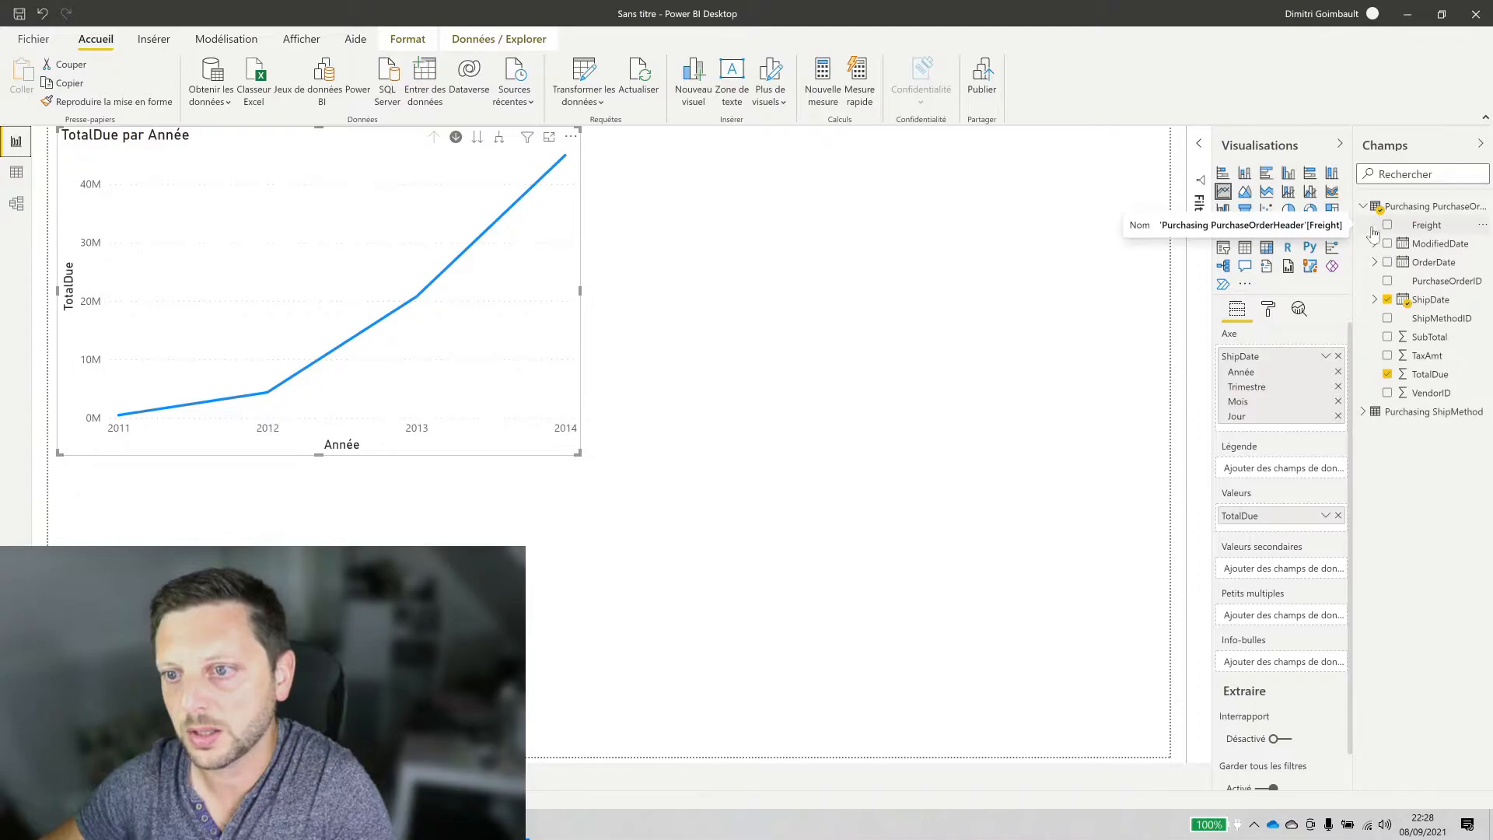
Replace TotalDue with Freight as the line chart's value, and remove Freight again
click(1387, 374)
drag(1432, 224, 1257, 510)
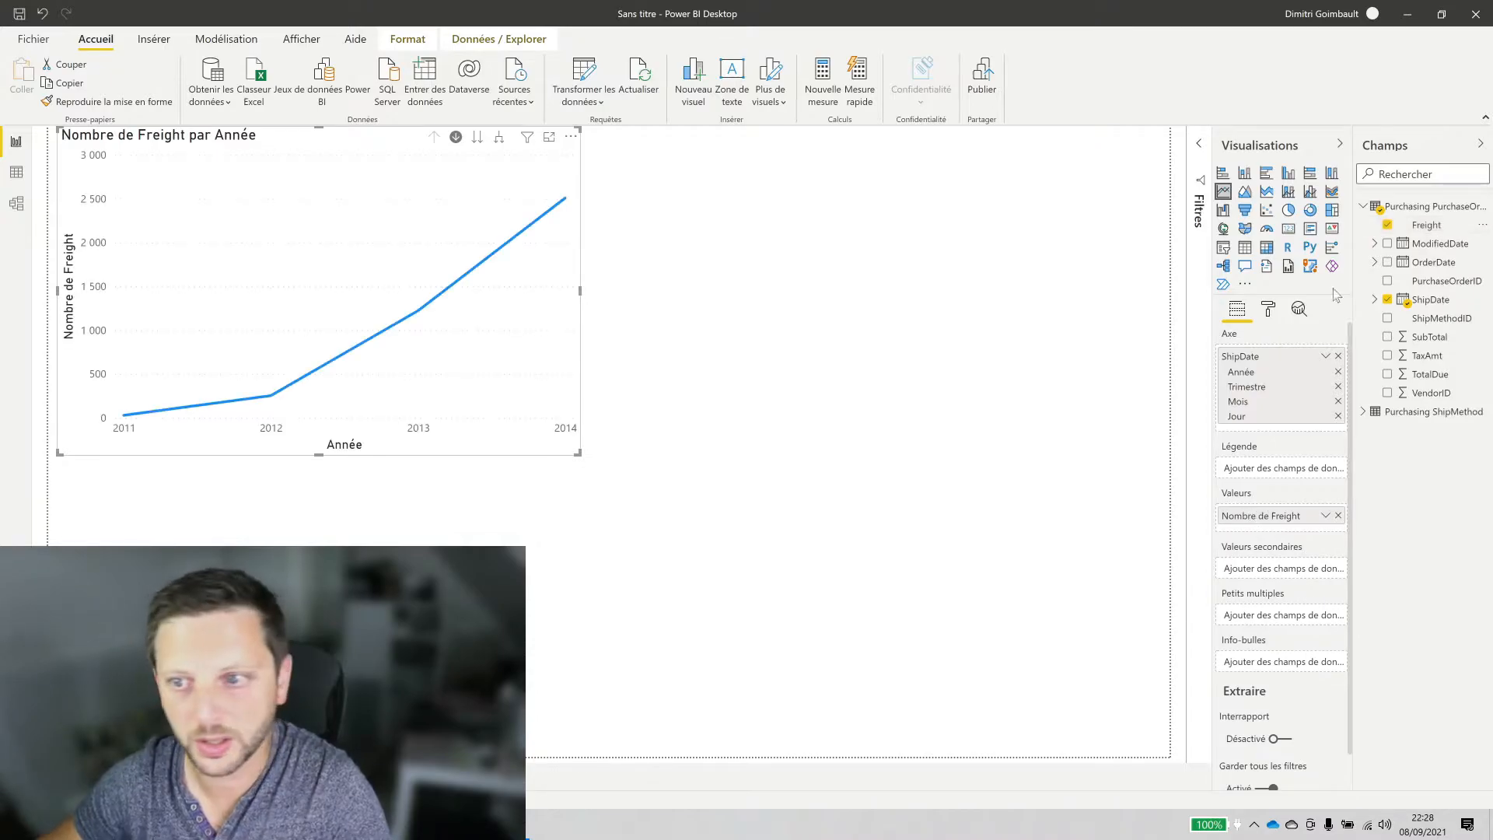
click(1389, 226)
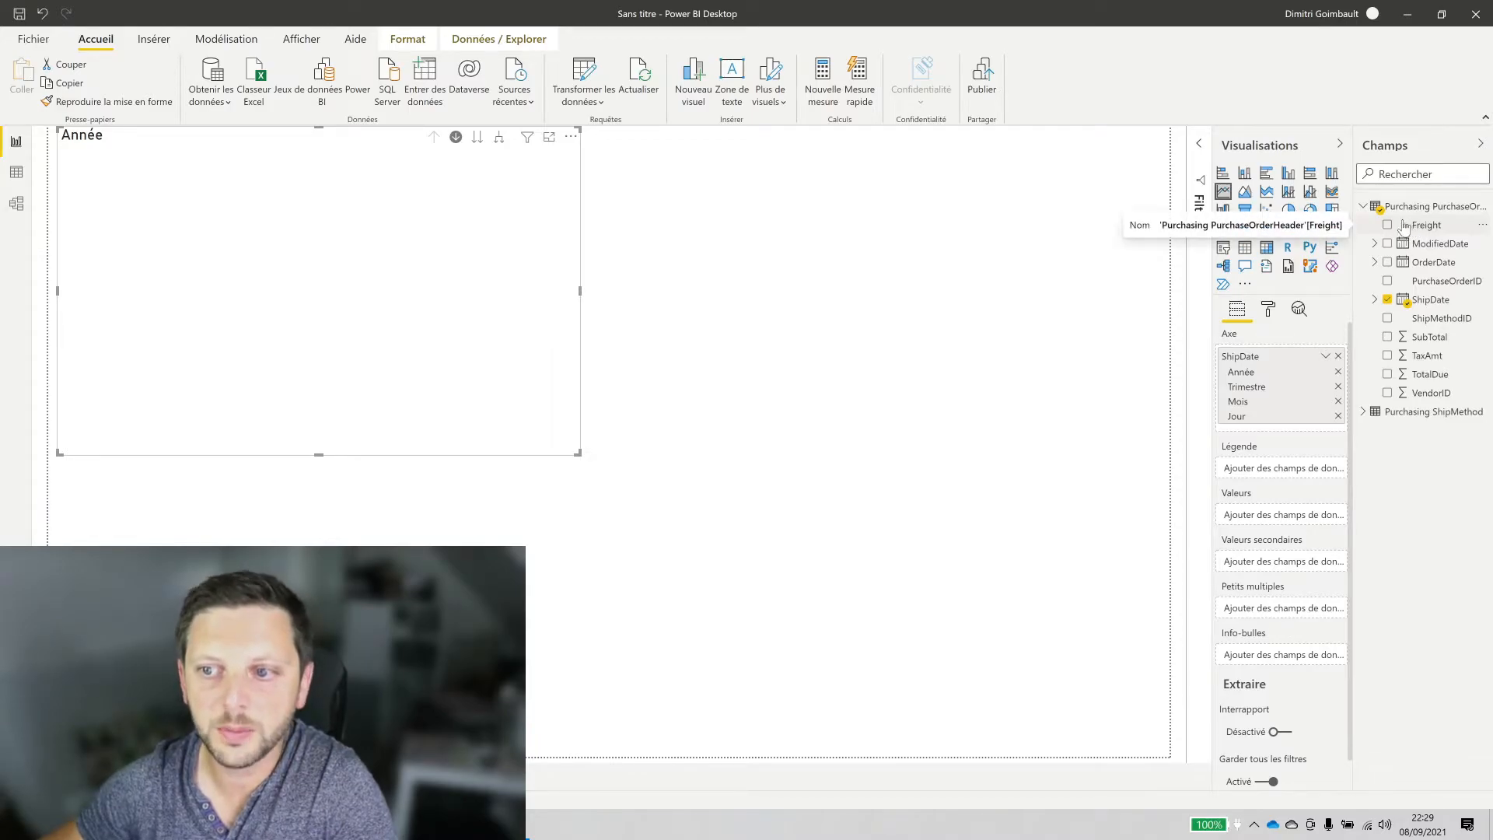
Check the Freight field's data type and compare it with the column's values in the table data
click(1425, 225)
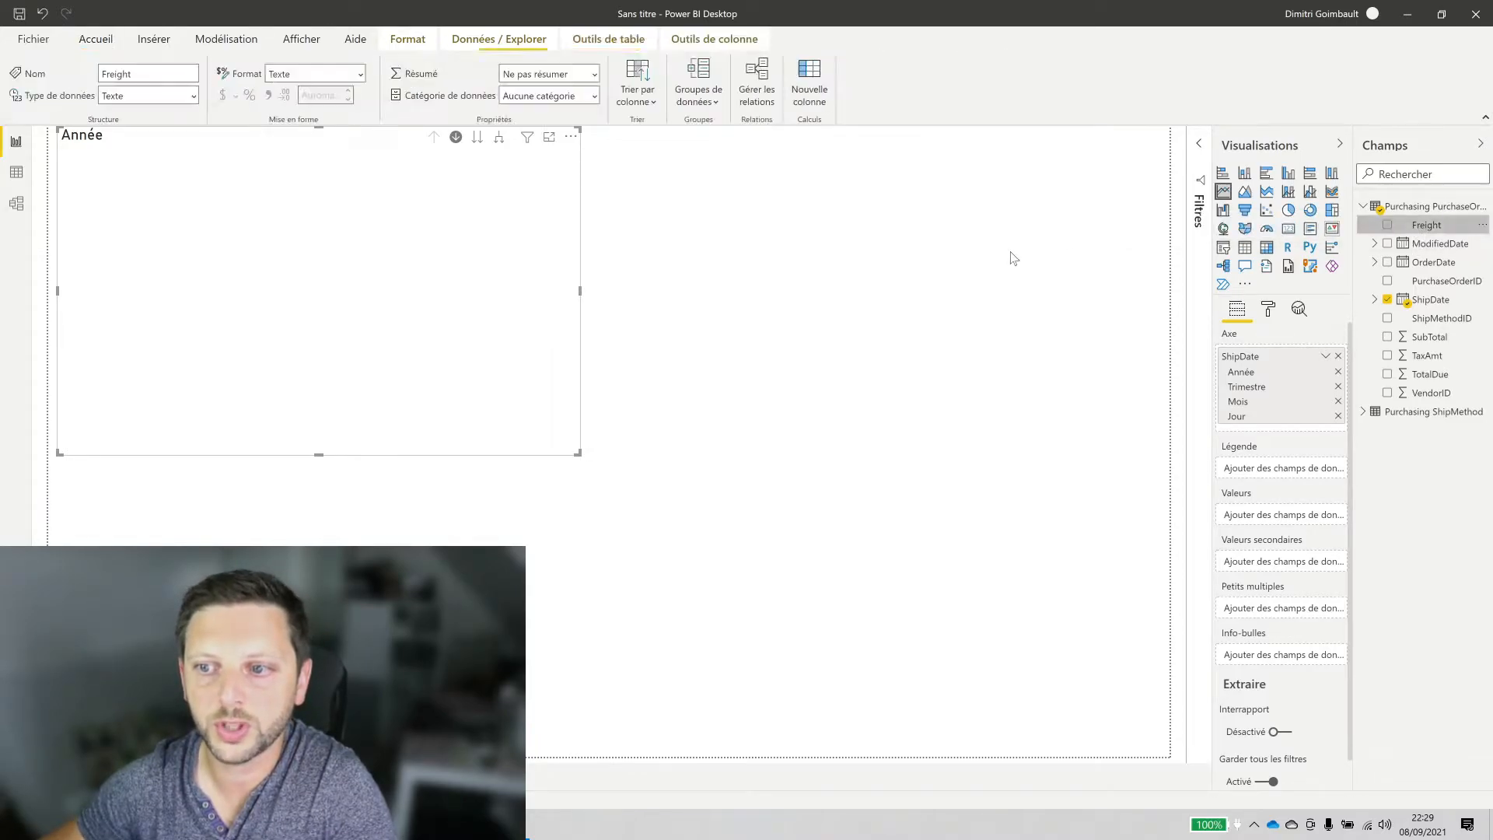
click(16, 174)
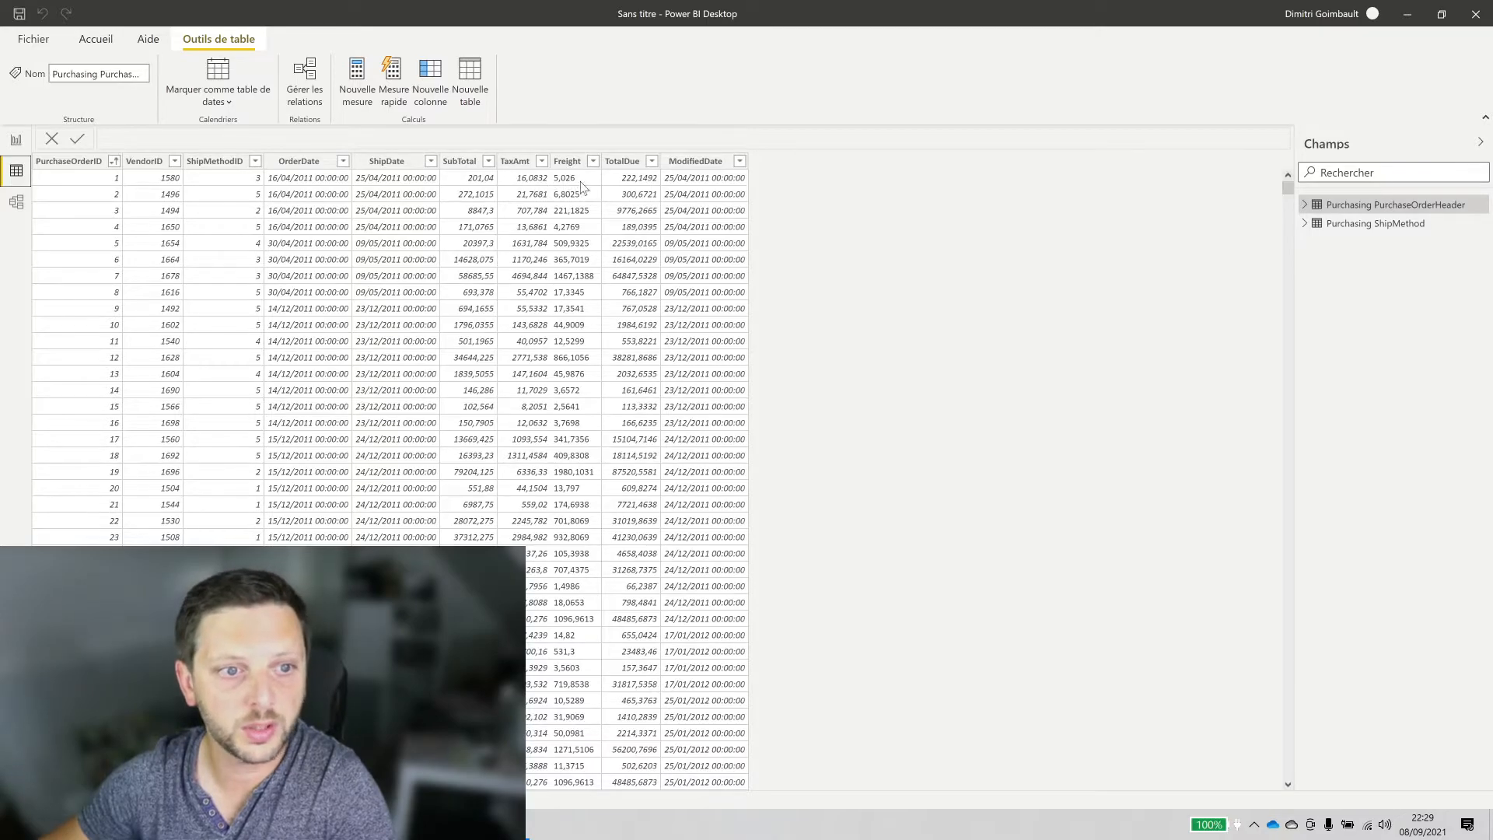
click(17, 145)
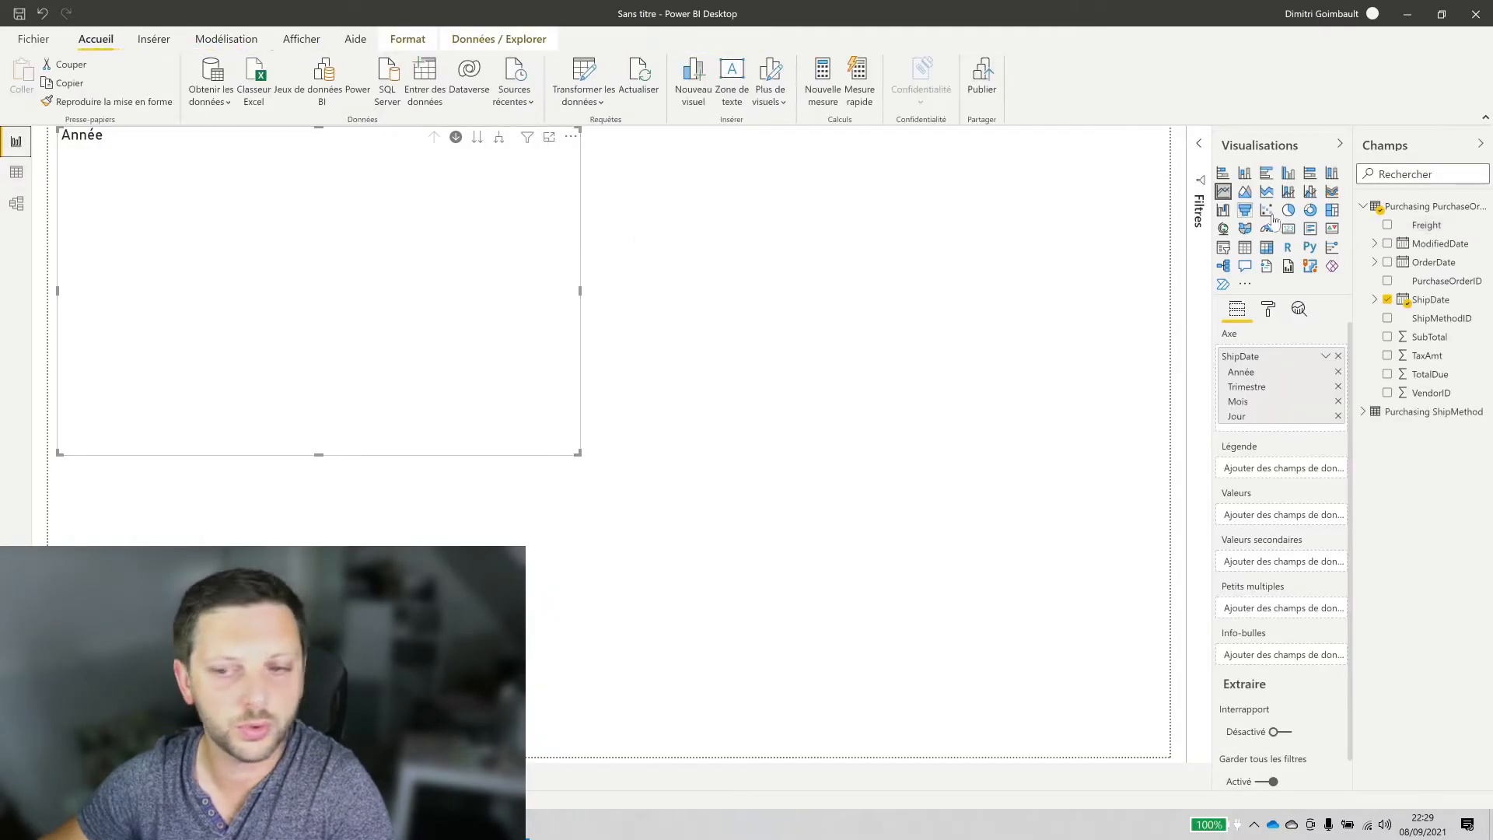
Open the Purchasing PurchaseOrderHeader query for editing in the Power Query editor
click(1483, 231)
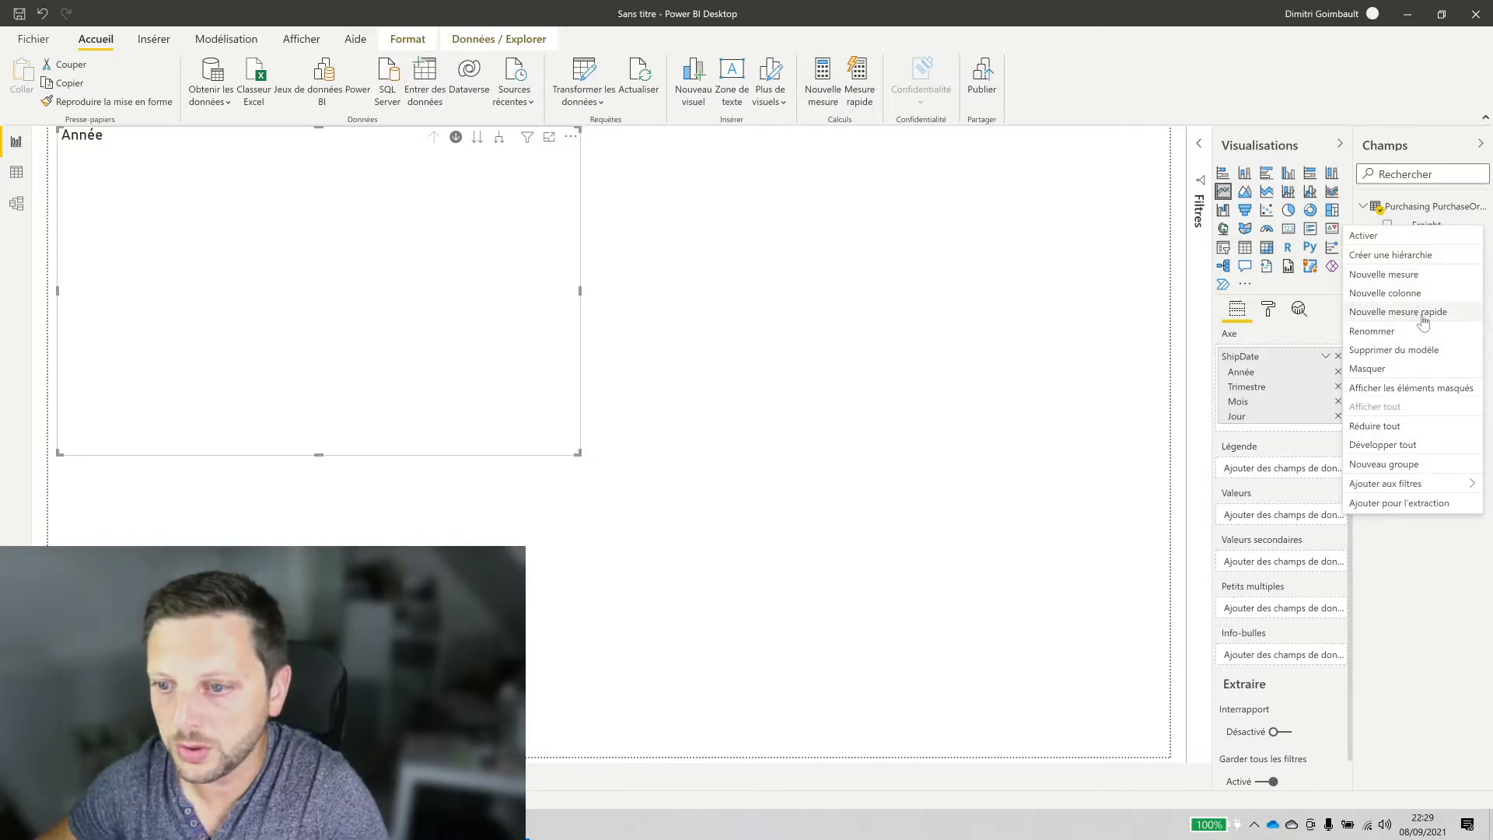
click(1438, 209)
click(1480, 210)
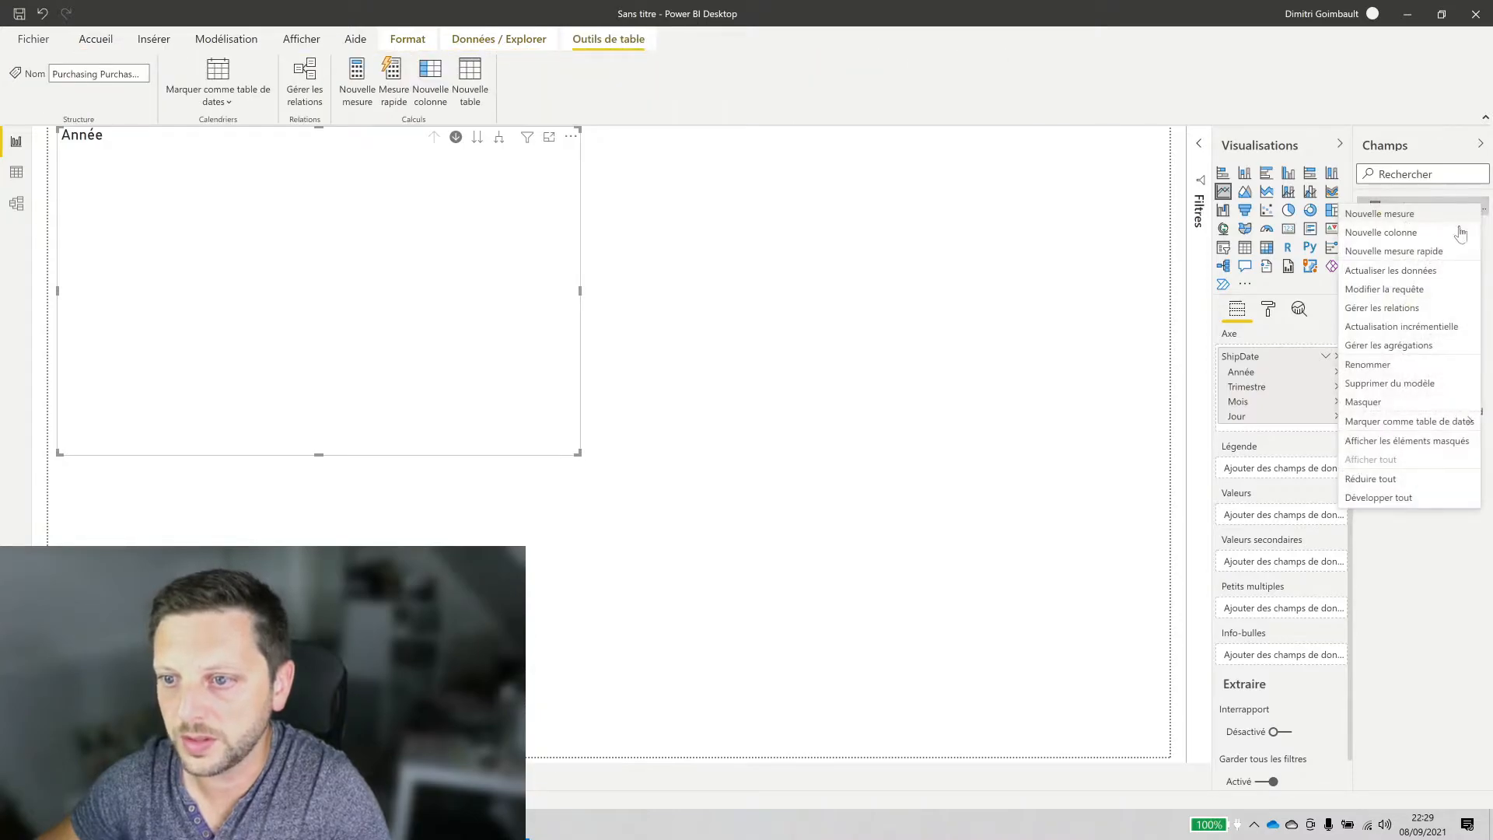
click(1431, 289)
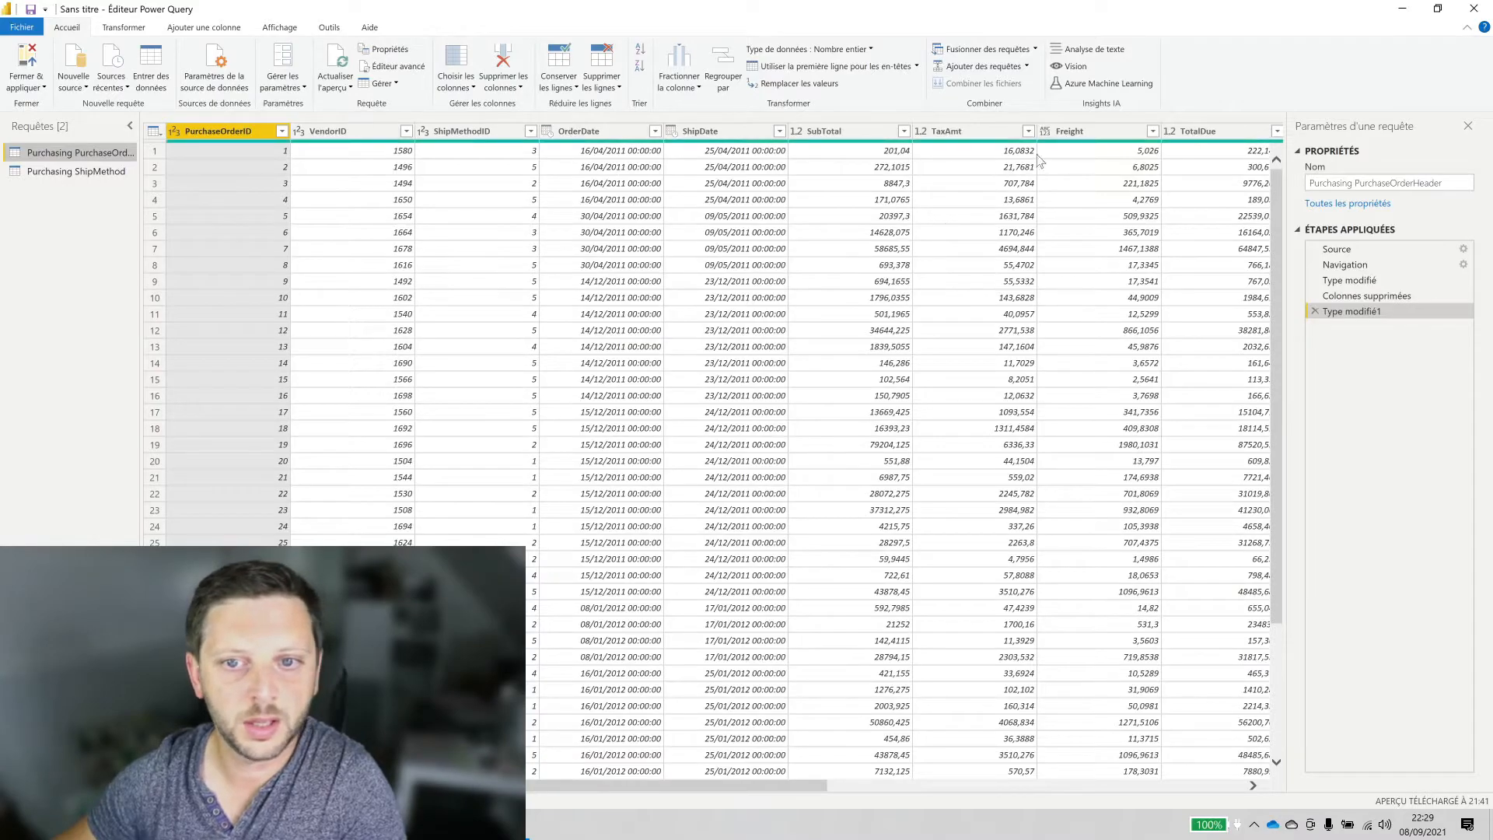
Change the Freight column's data type to Nombre décimal, then close the query editor and apply the changes
mouse_move(1001, 148)
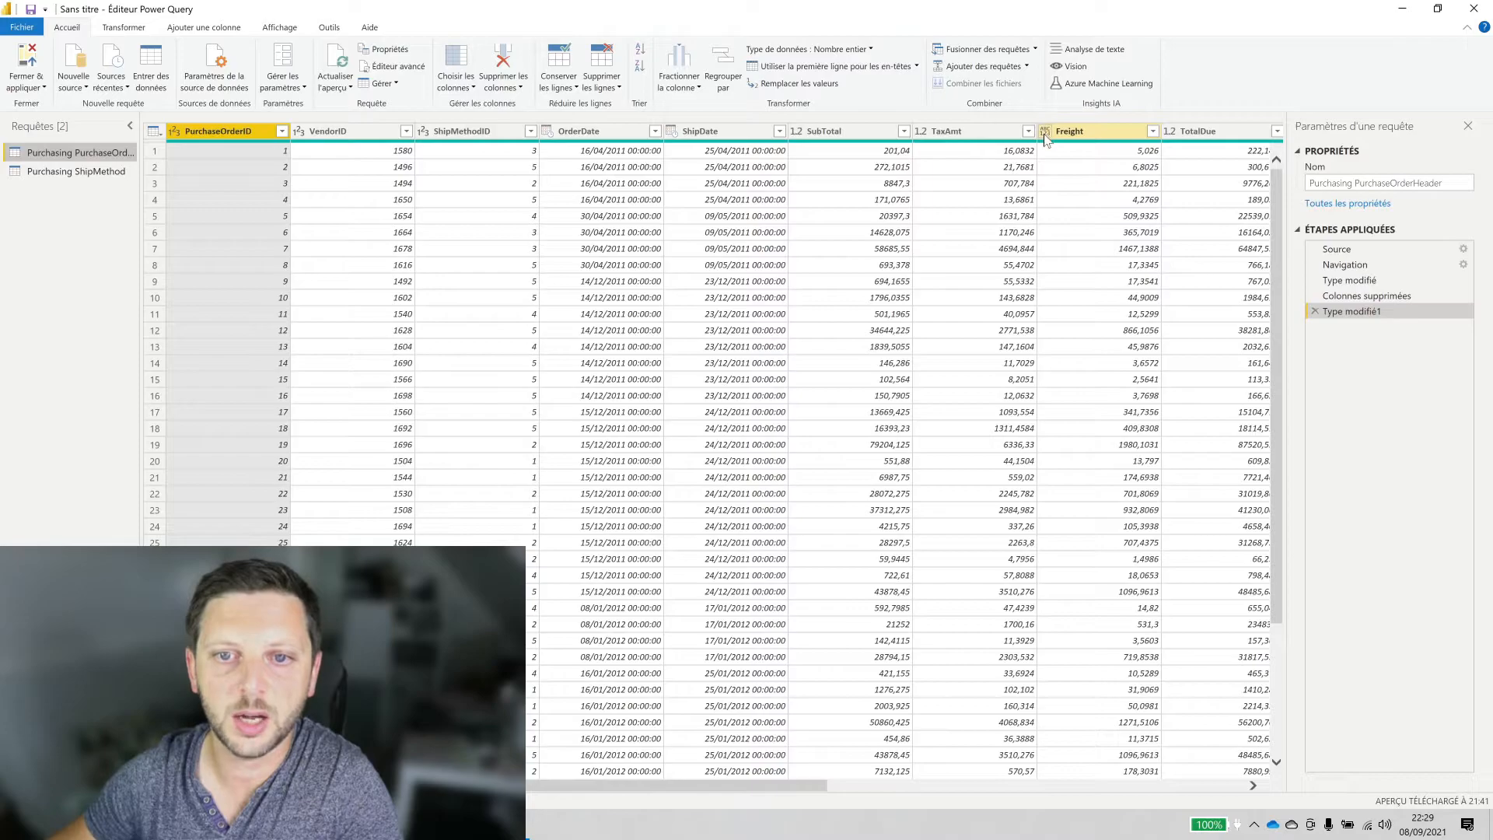
click(1081, 132)
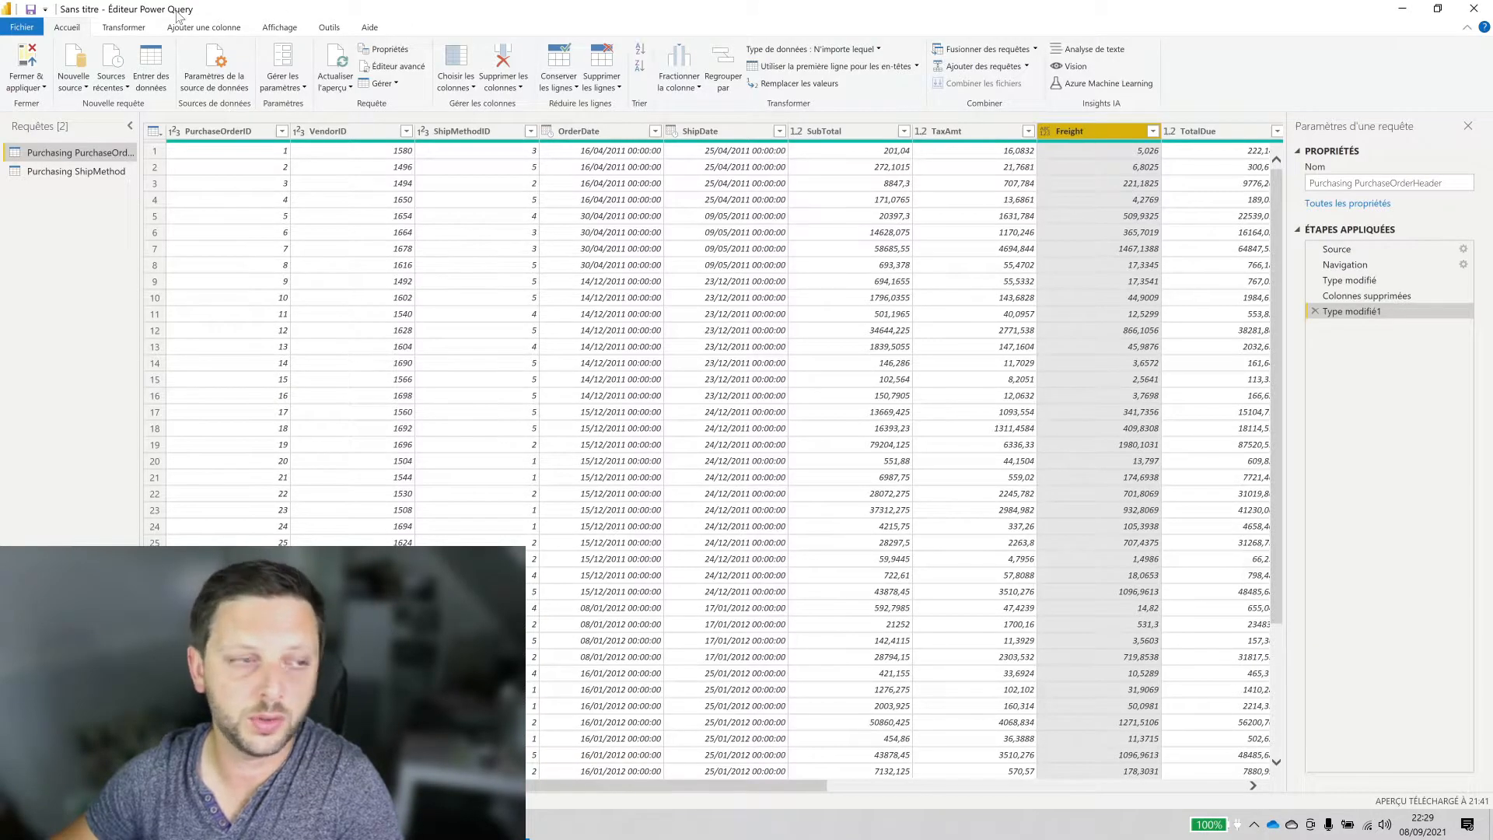
click(129, 29)
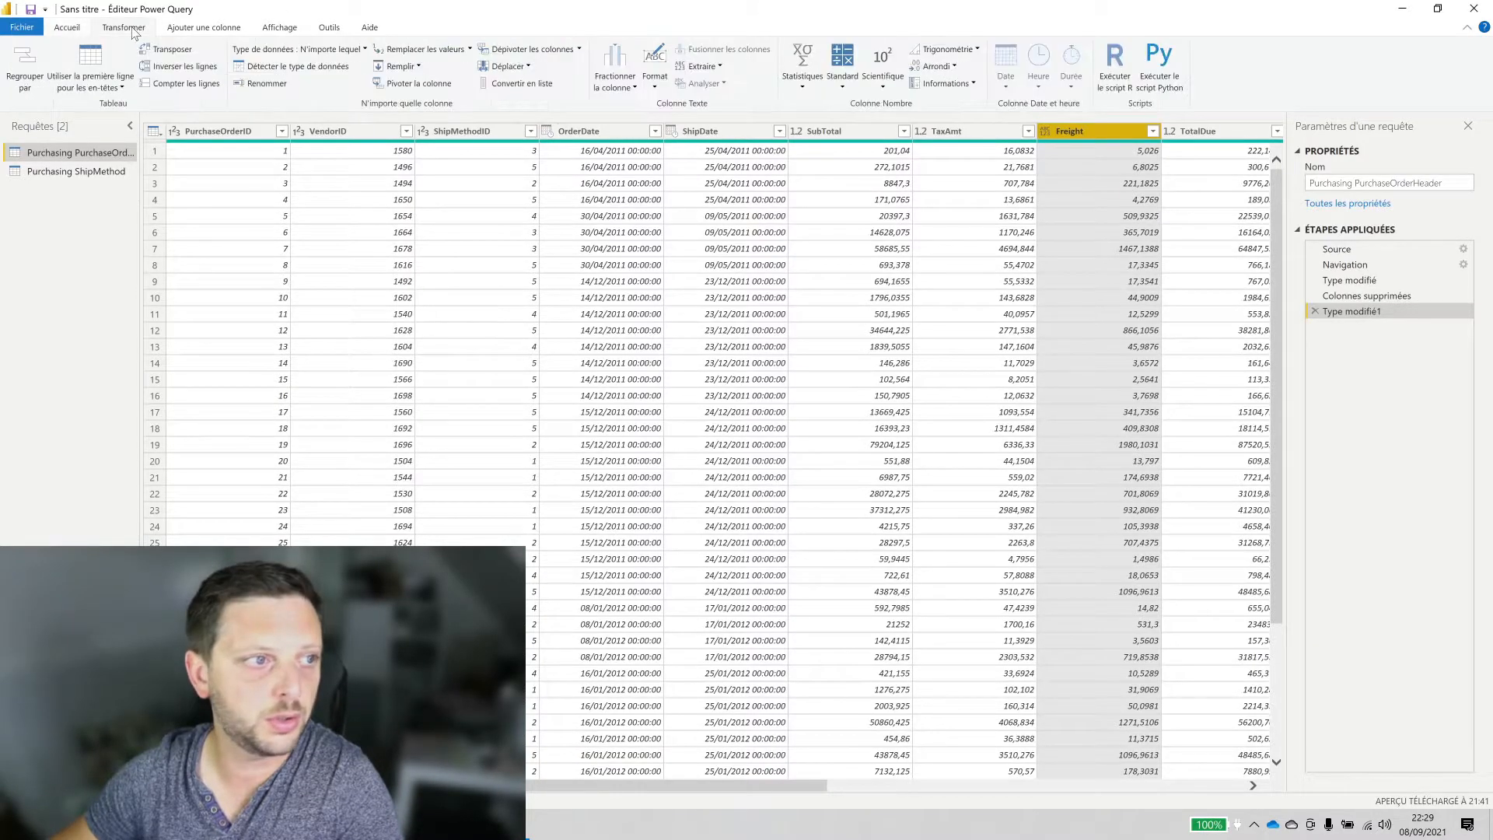
click(333, 50)
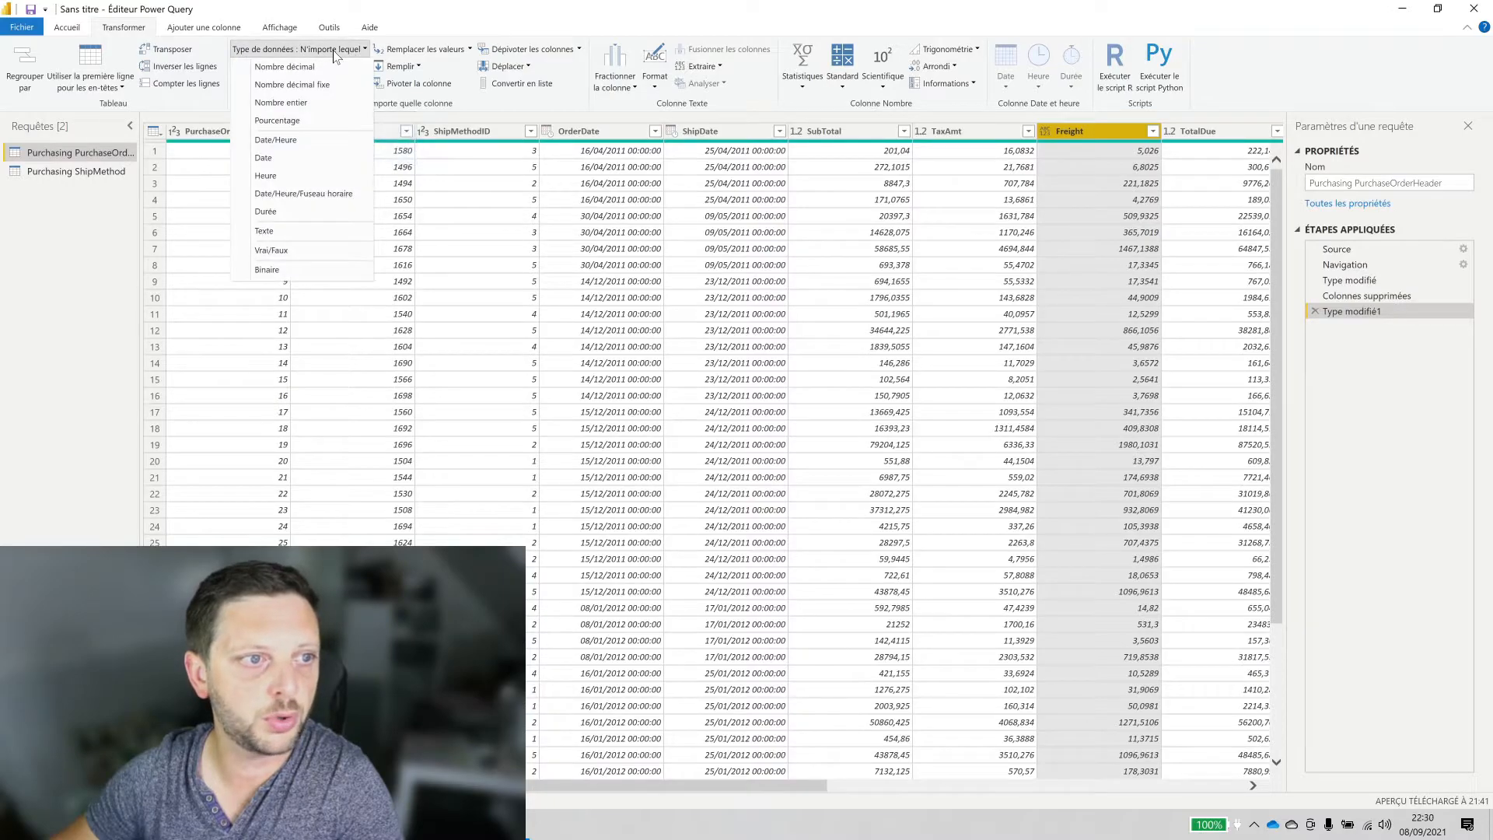
click(285, 67)
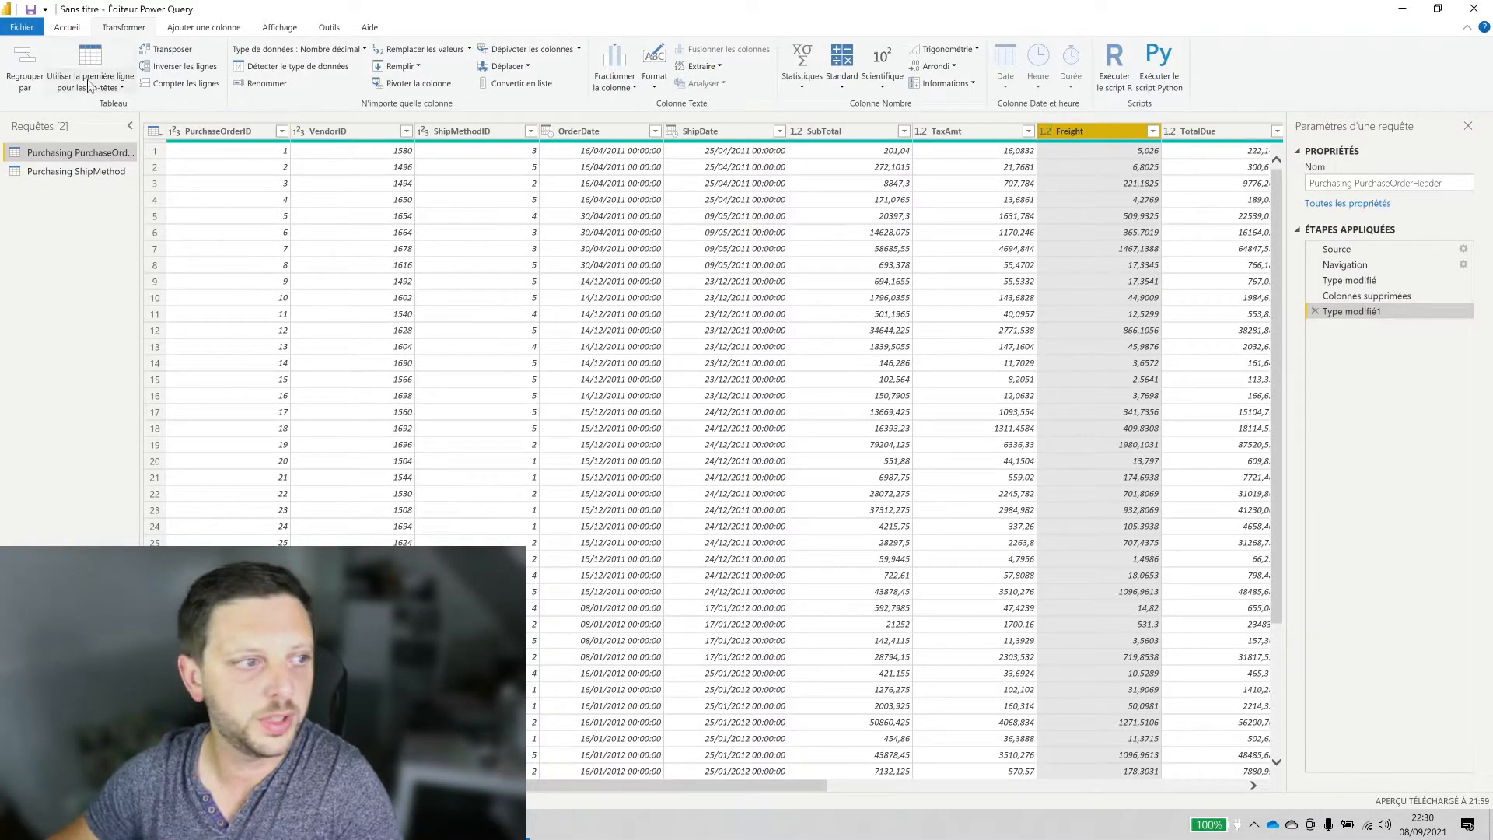
click(67, 27)
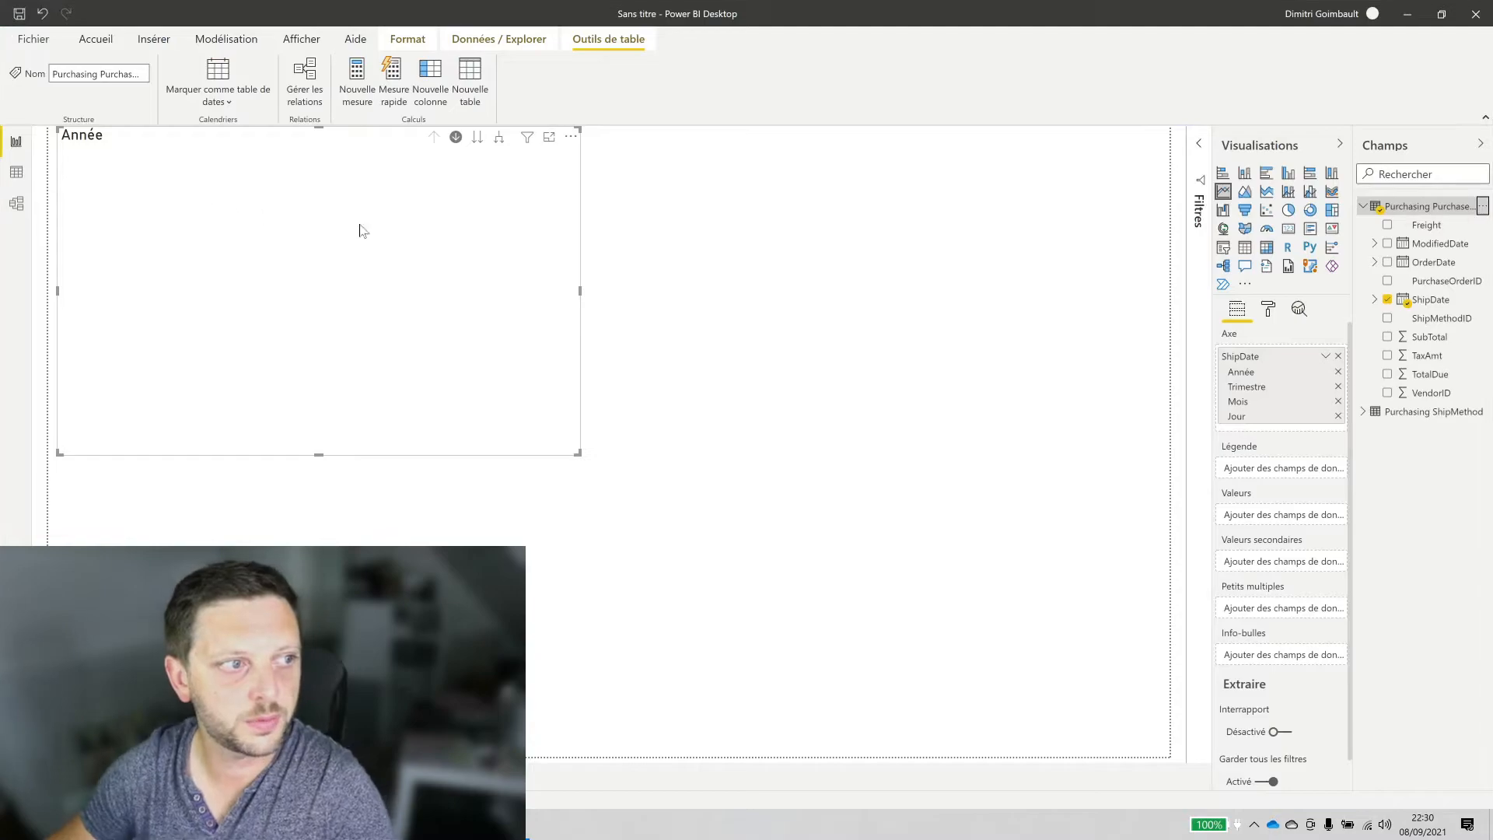
Add Freight as the line chart's value and convert the visual to a pie chart
click(860, 245)
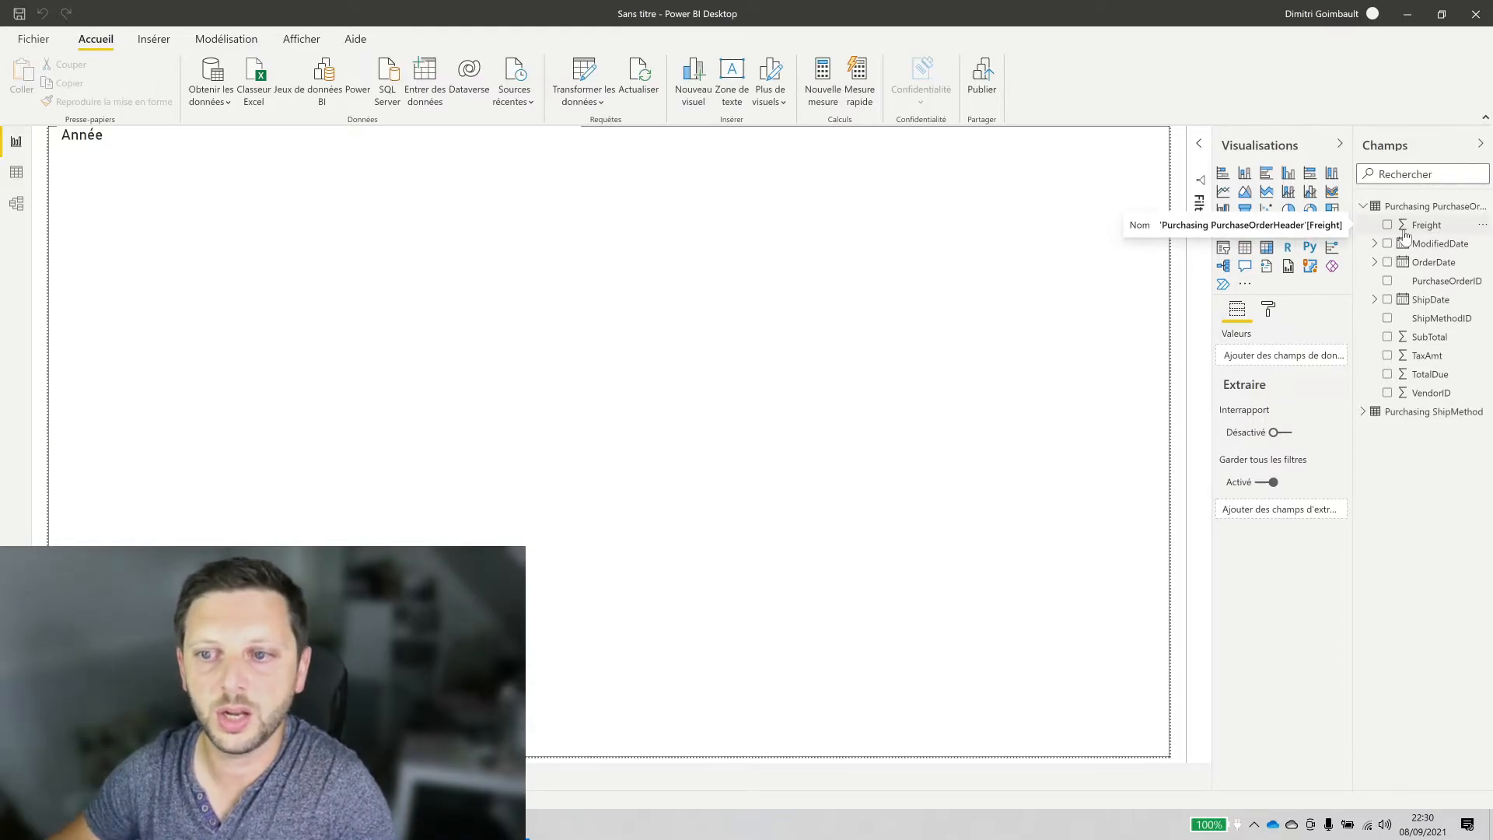
click(158, 215)
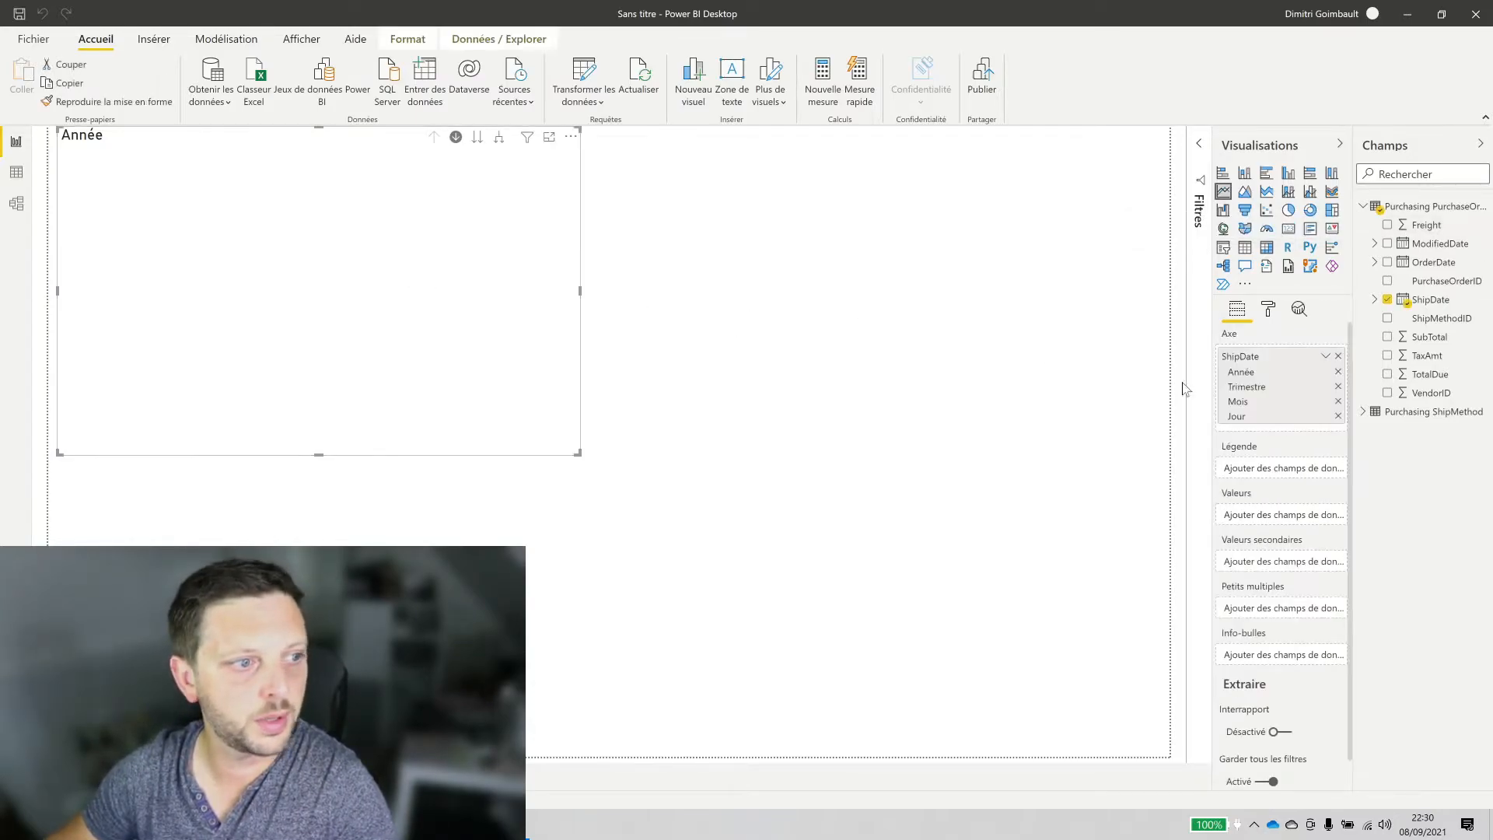
drag(1428, 225, 1260, 515)
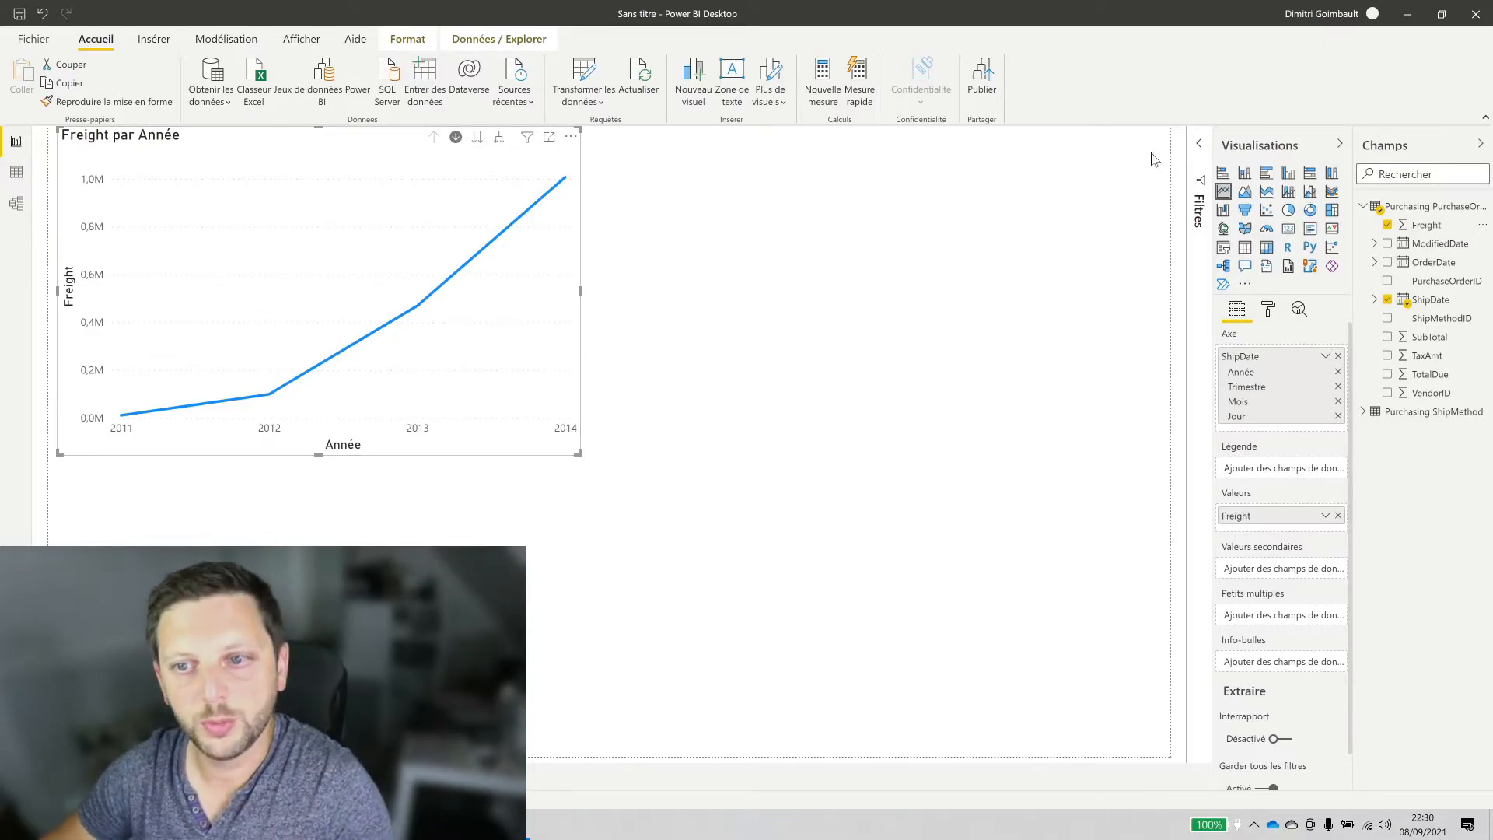
click(1288, 211)
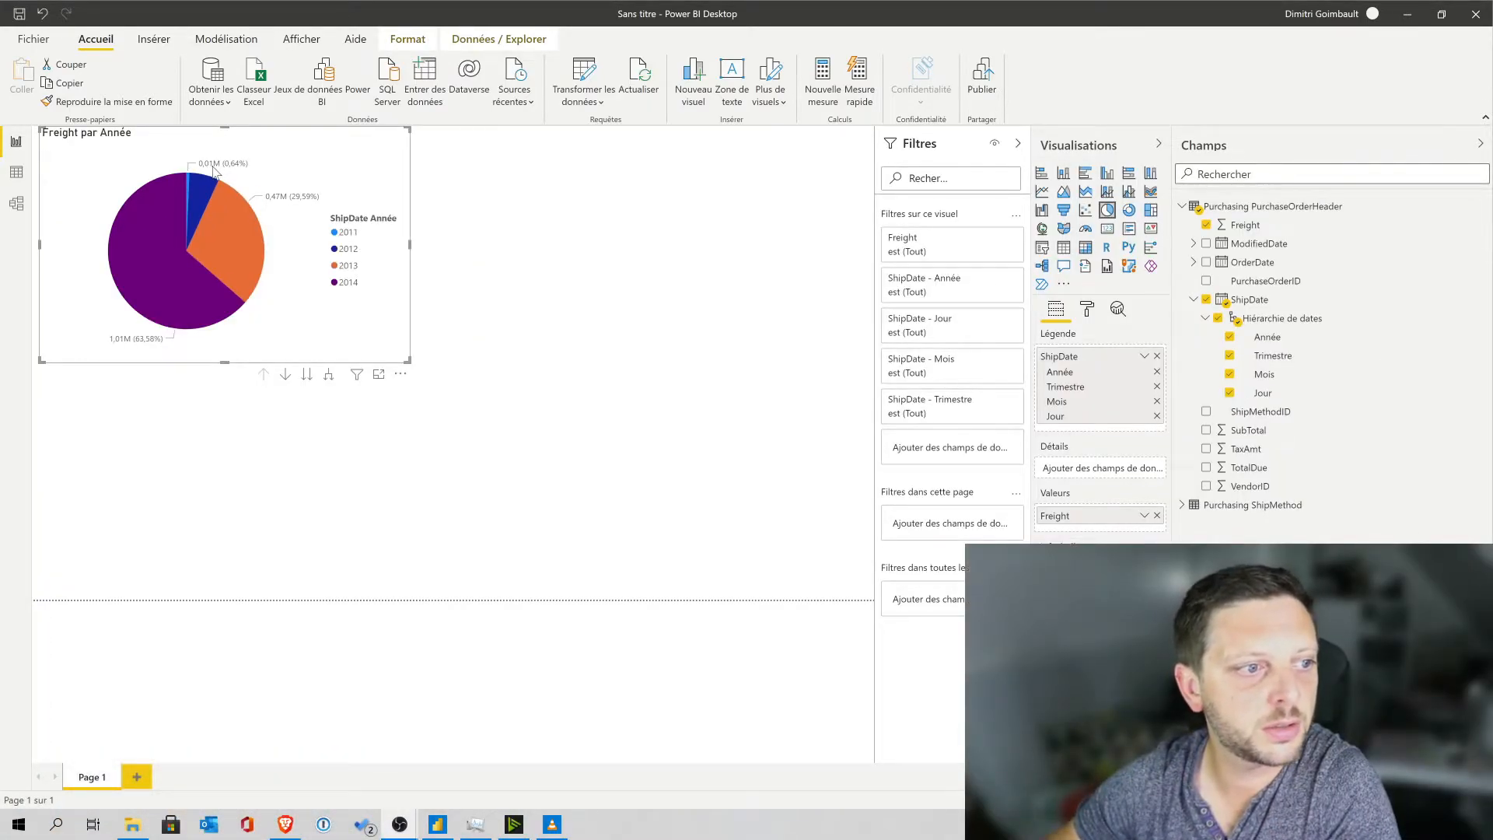
mouse_move(206, 171)
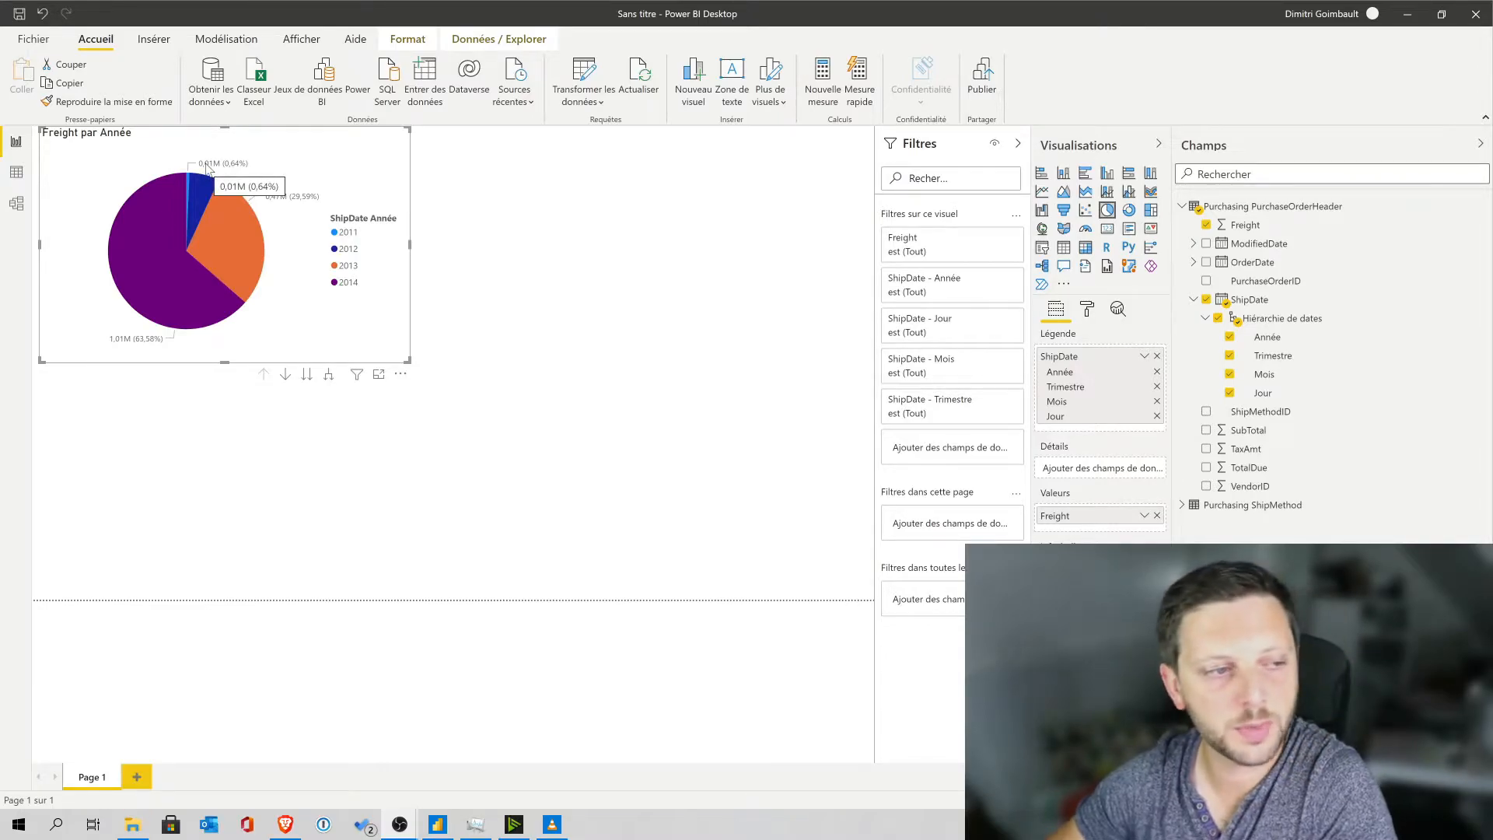
Examine the SubTotal and TotalDue columns in the table data and the data types available for SubTotal
click(16, 172)
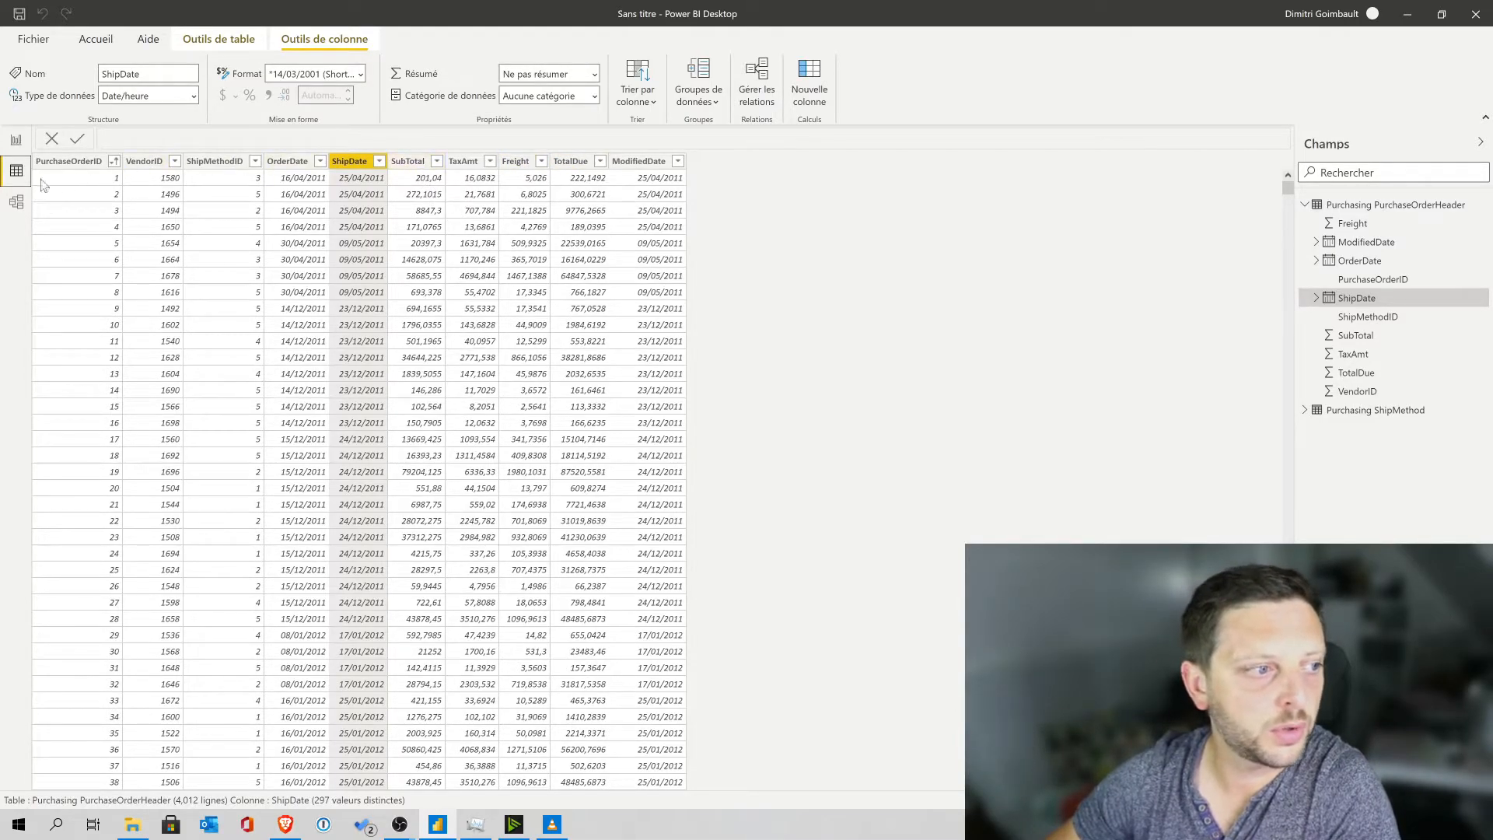
click(411, 161)
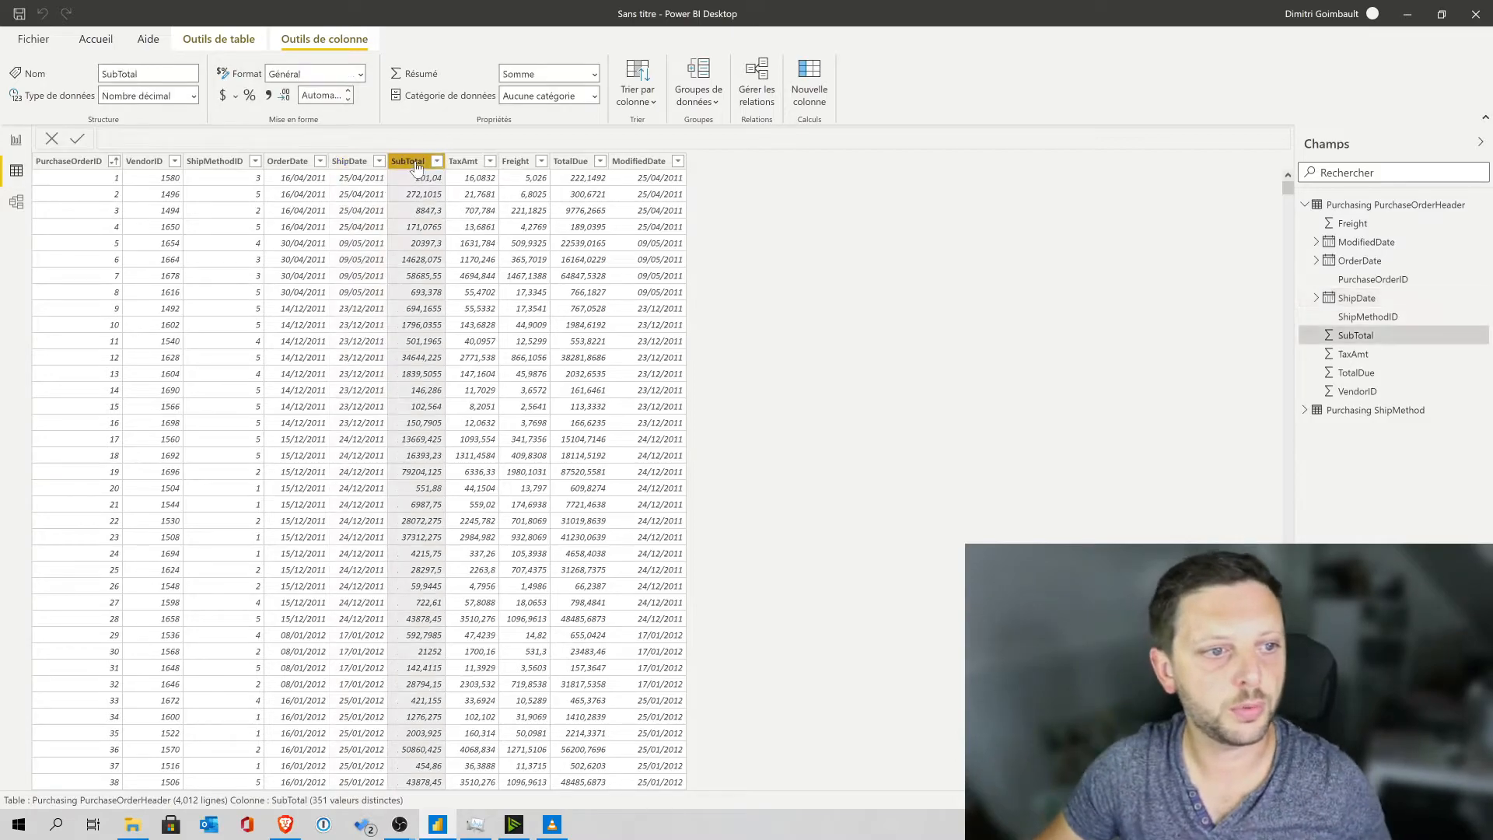
key(Caps_Lock)
click(567, 161)
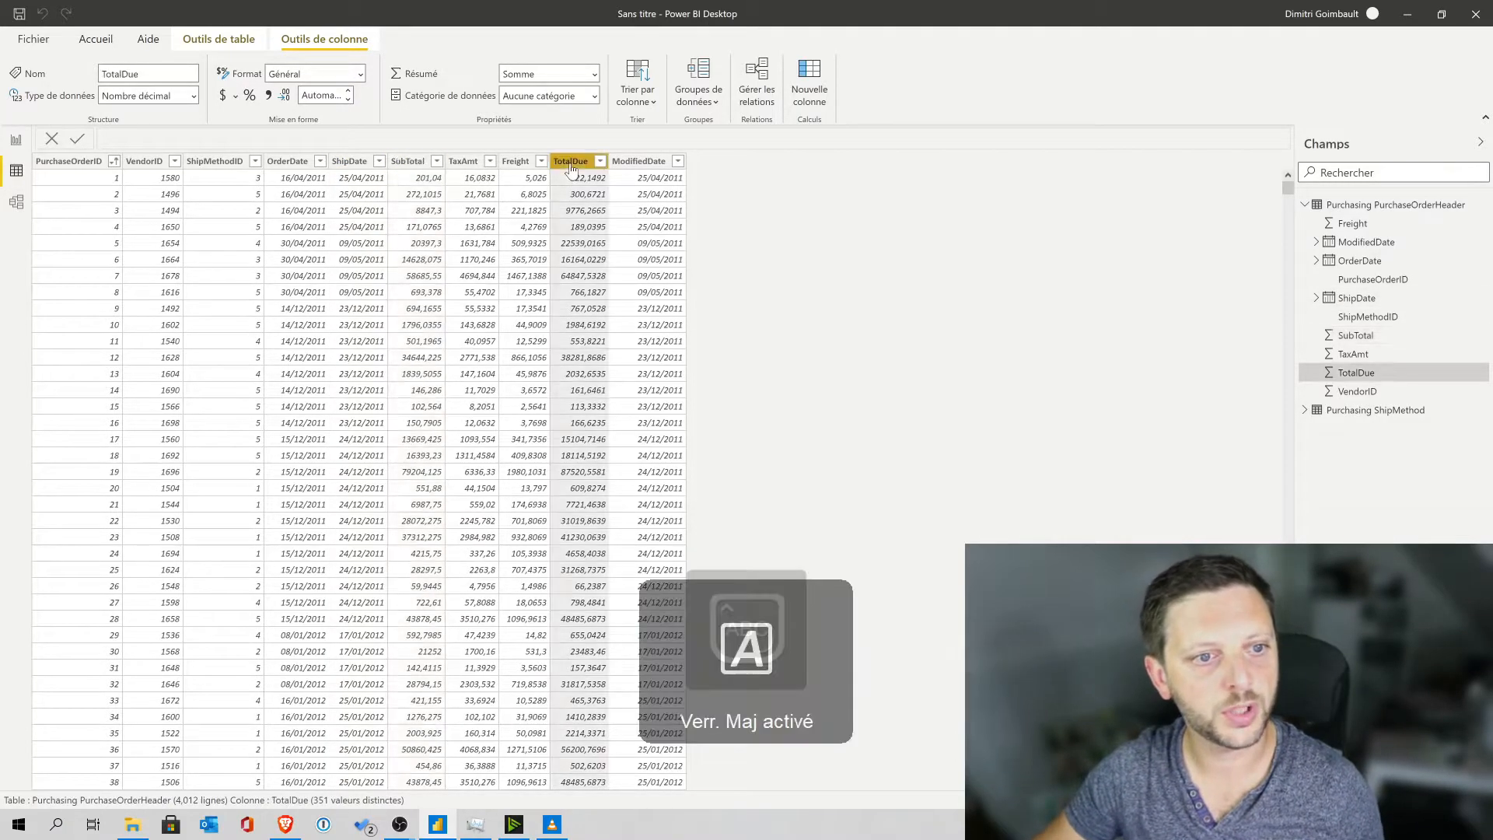
key(Caps_Lock)
click(401, 164)
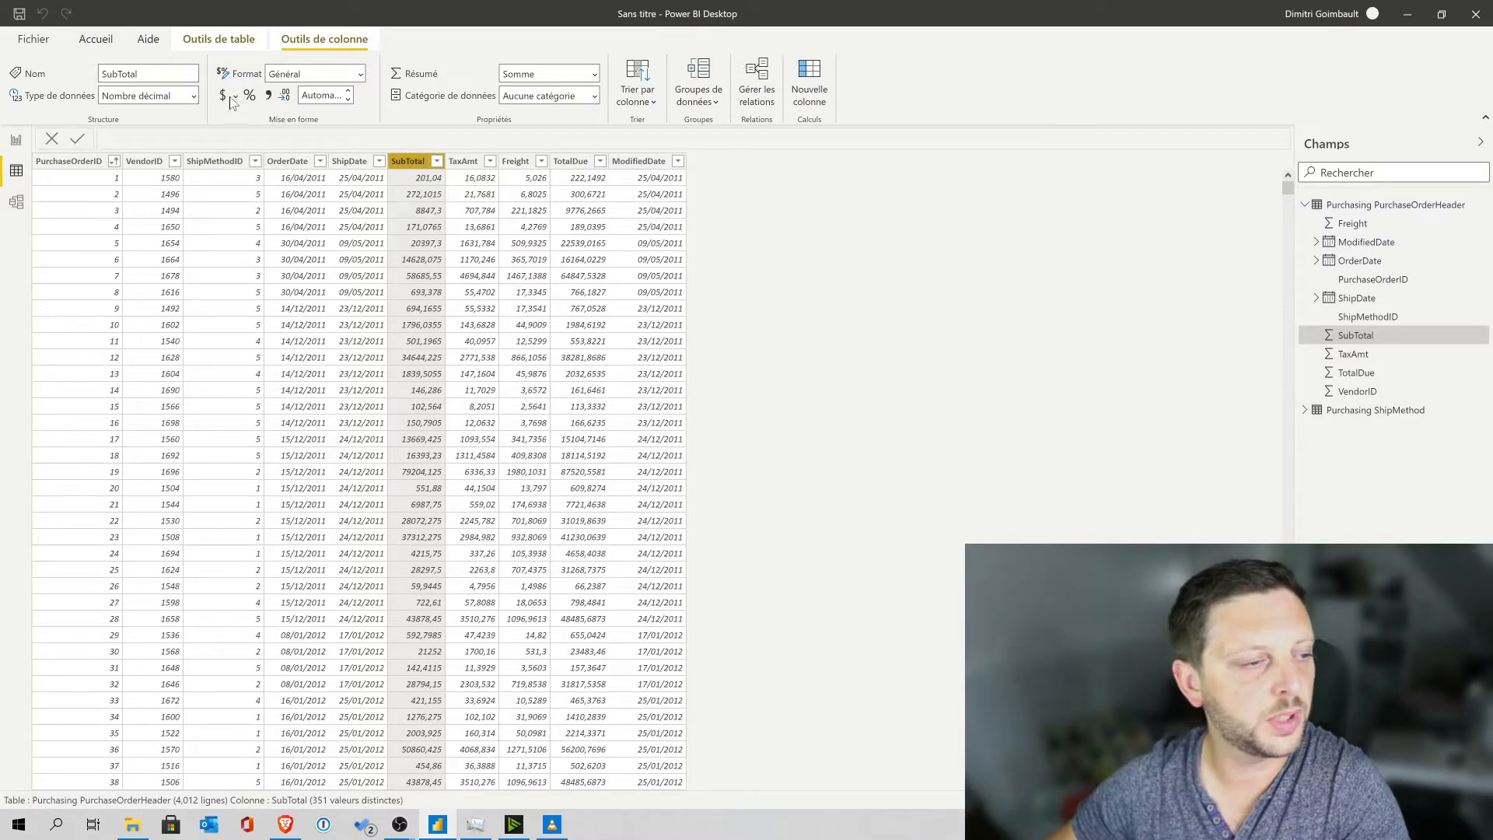
click(148, 95)
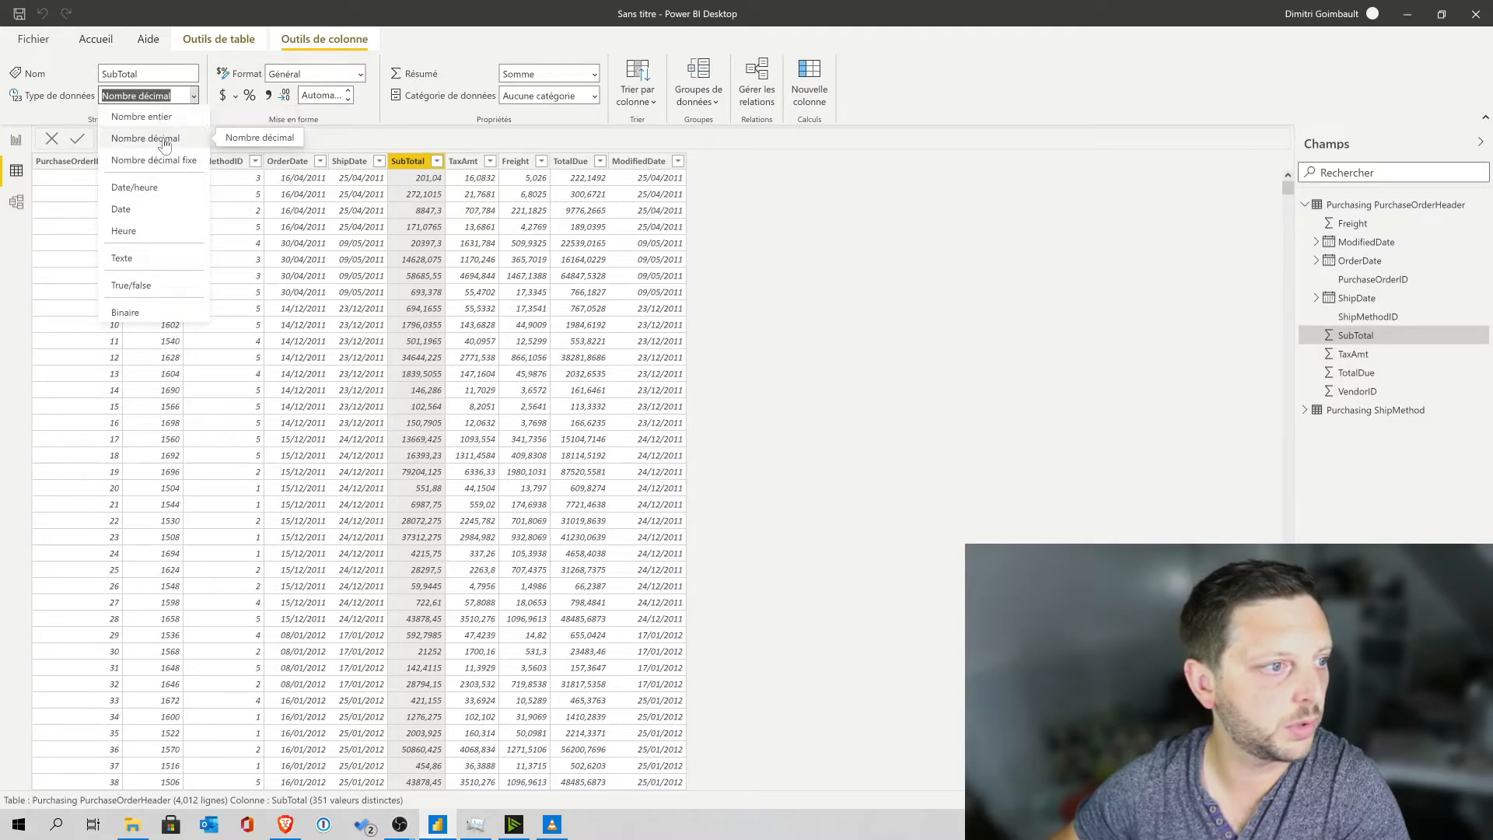
click(251, 122)
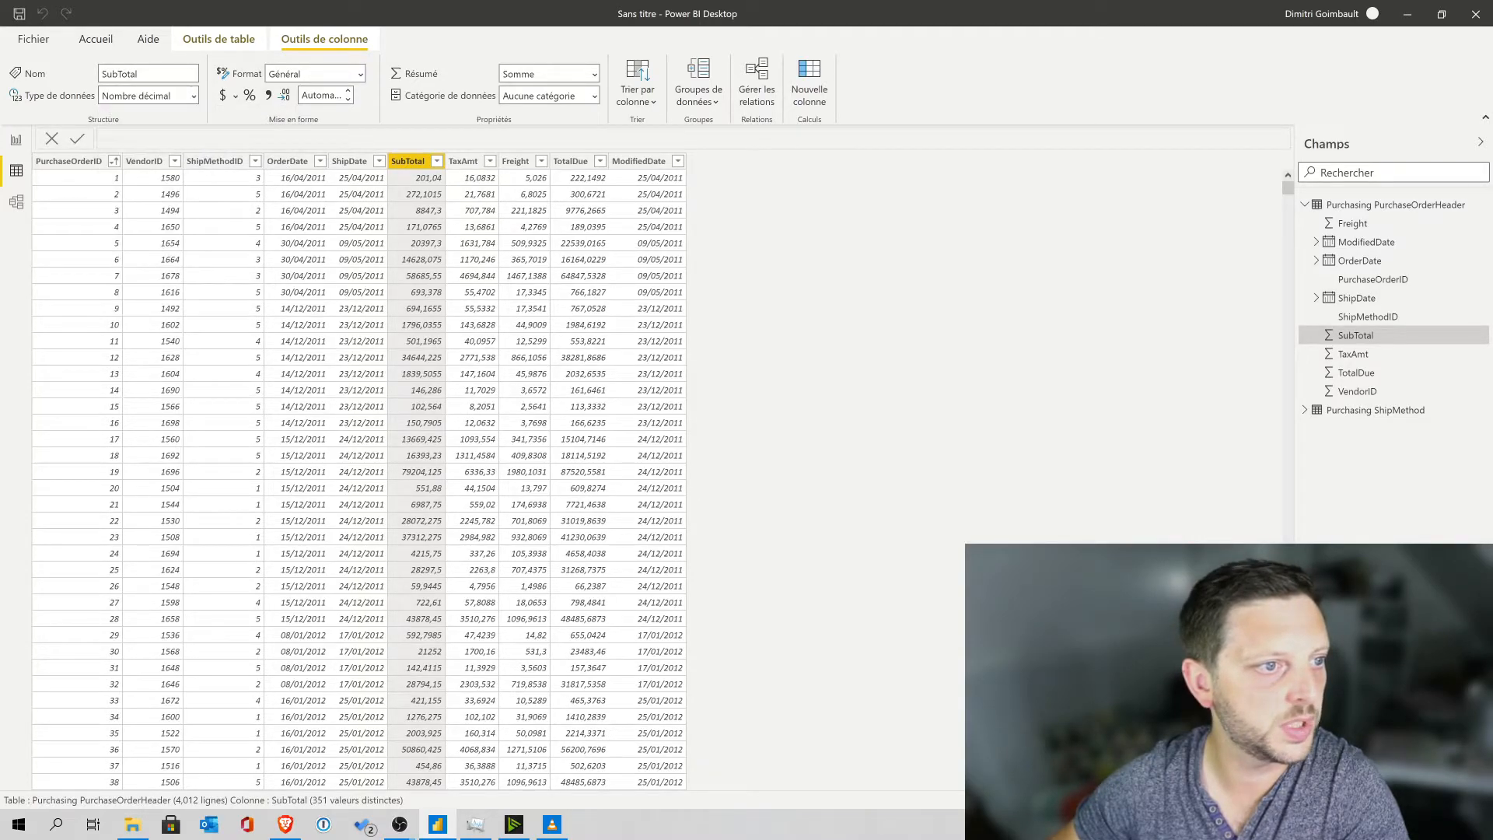
Format the SubTotal column as Devise with the £ Anglais (Royaume-Uni) currency symbol
click(361, 73)
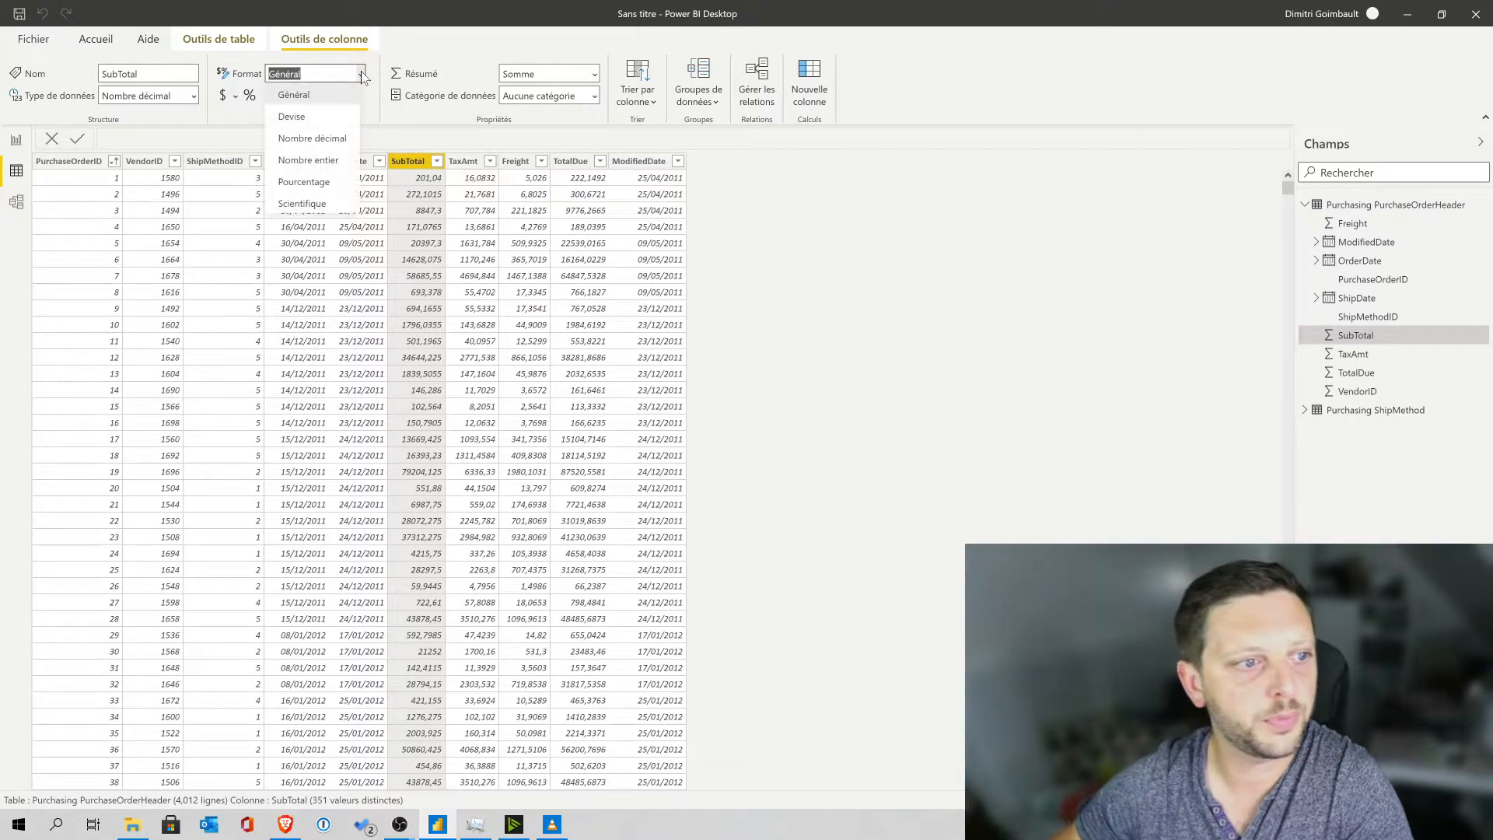
click(301, 124)
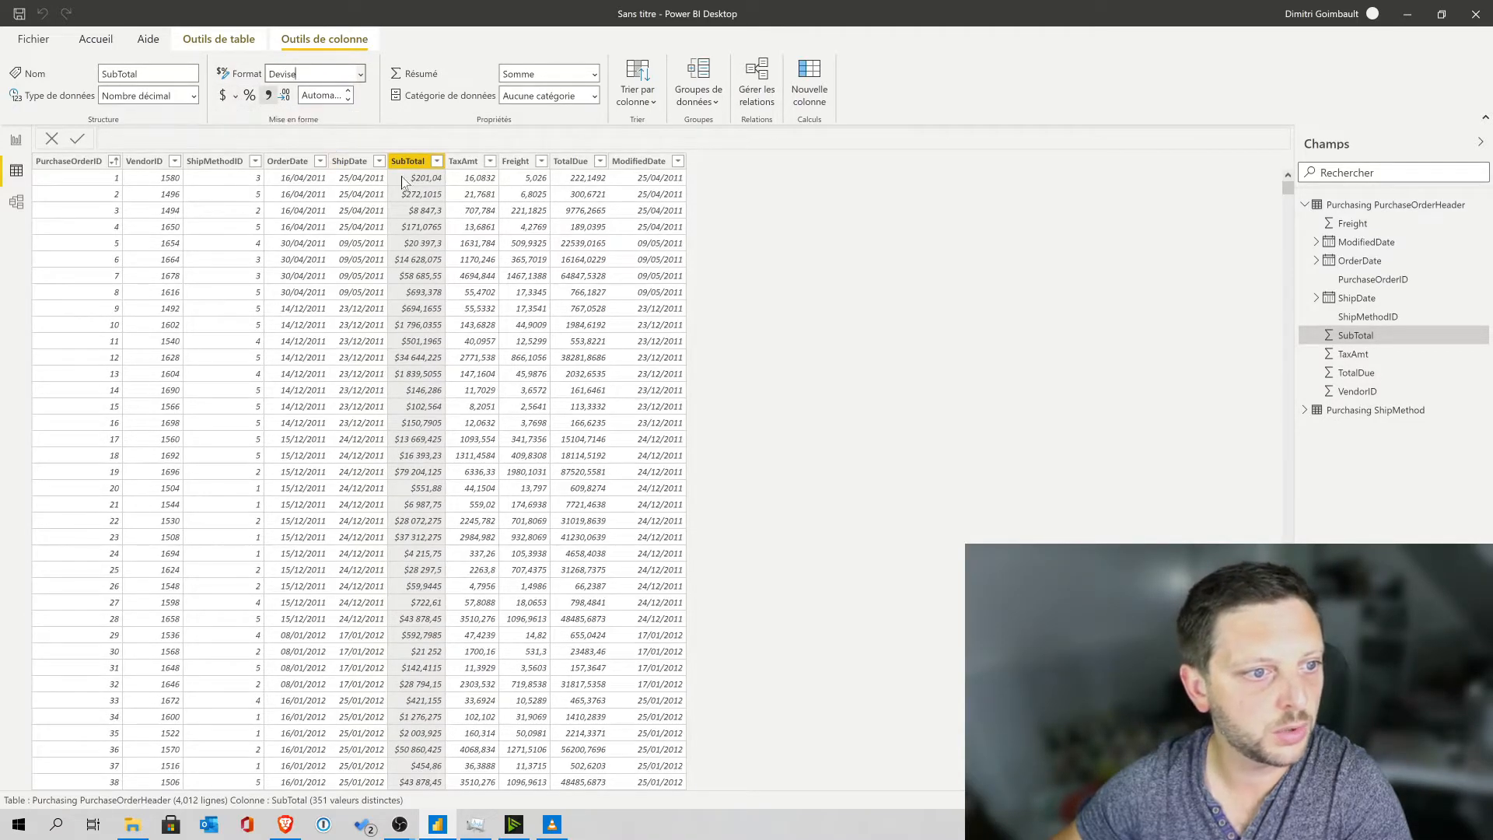
click(237, 95)
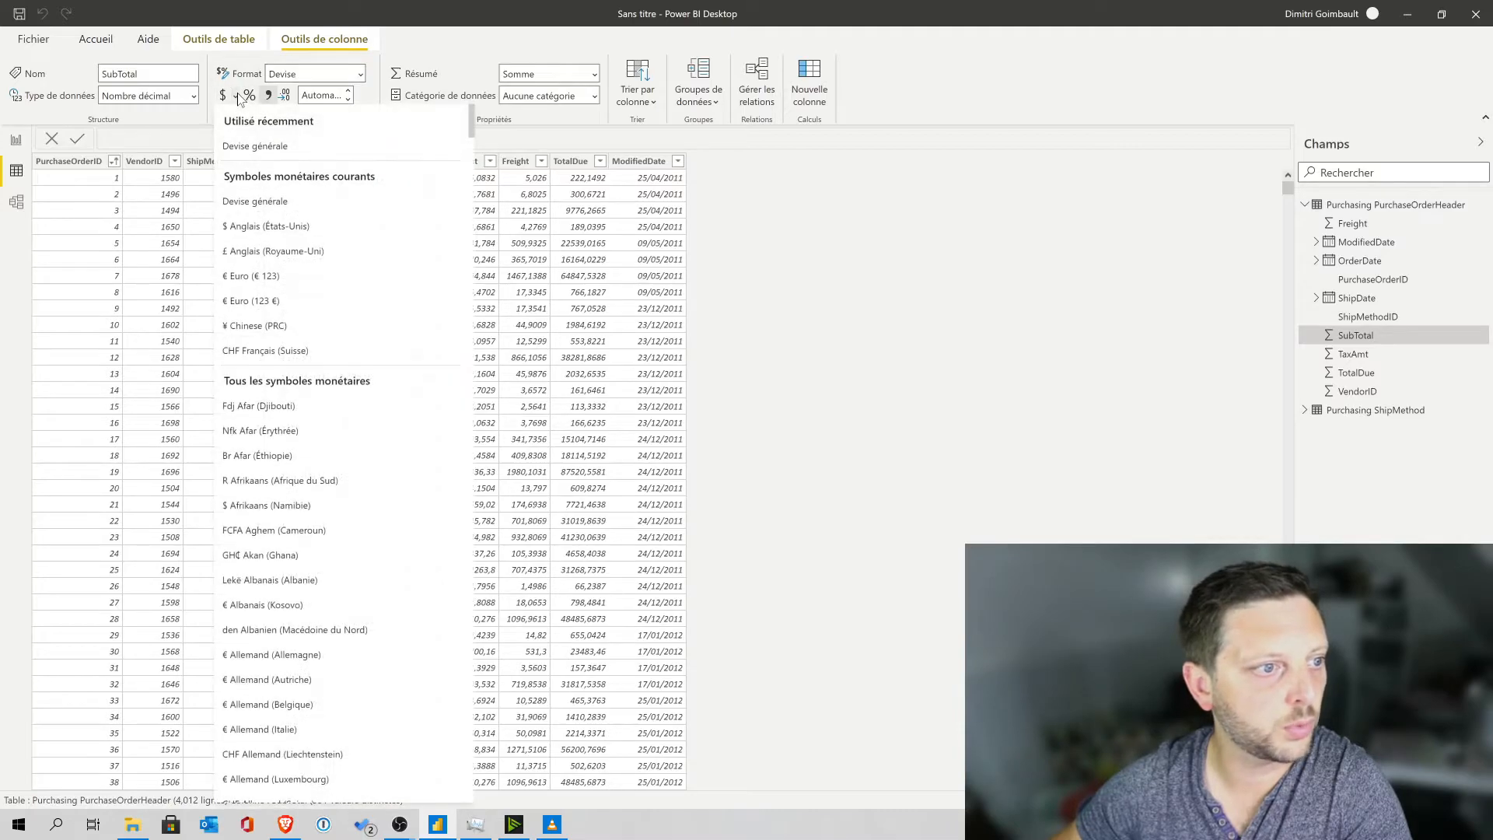
click(268, 252)
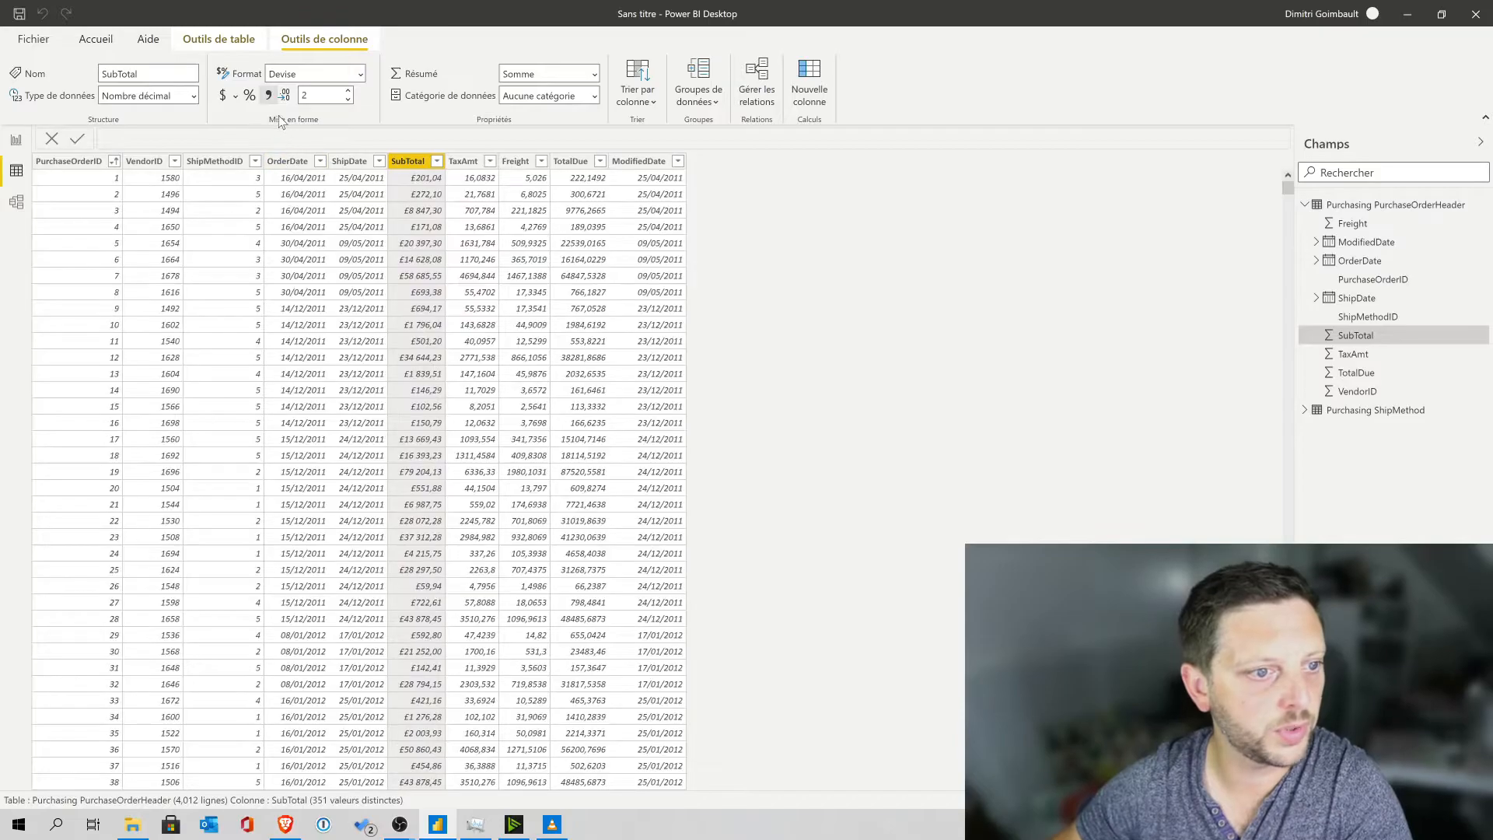
Try the € Euro (€ 123) format on SubTotal, then set its currency format to € Euro (123 €)
click(235, 95)
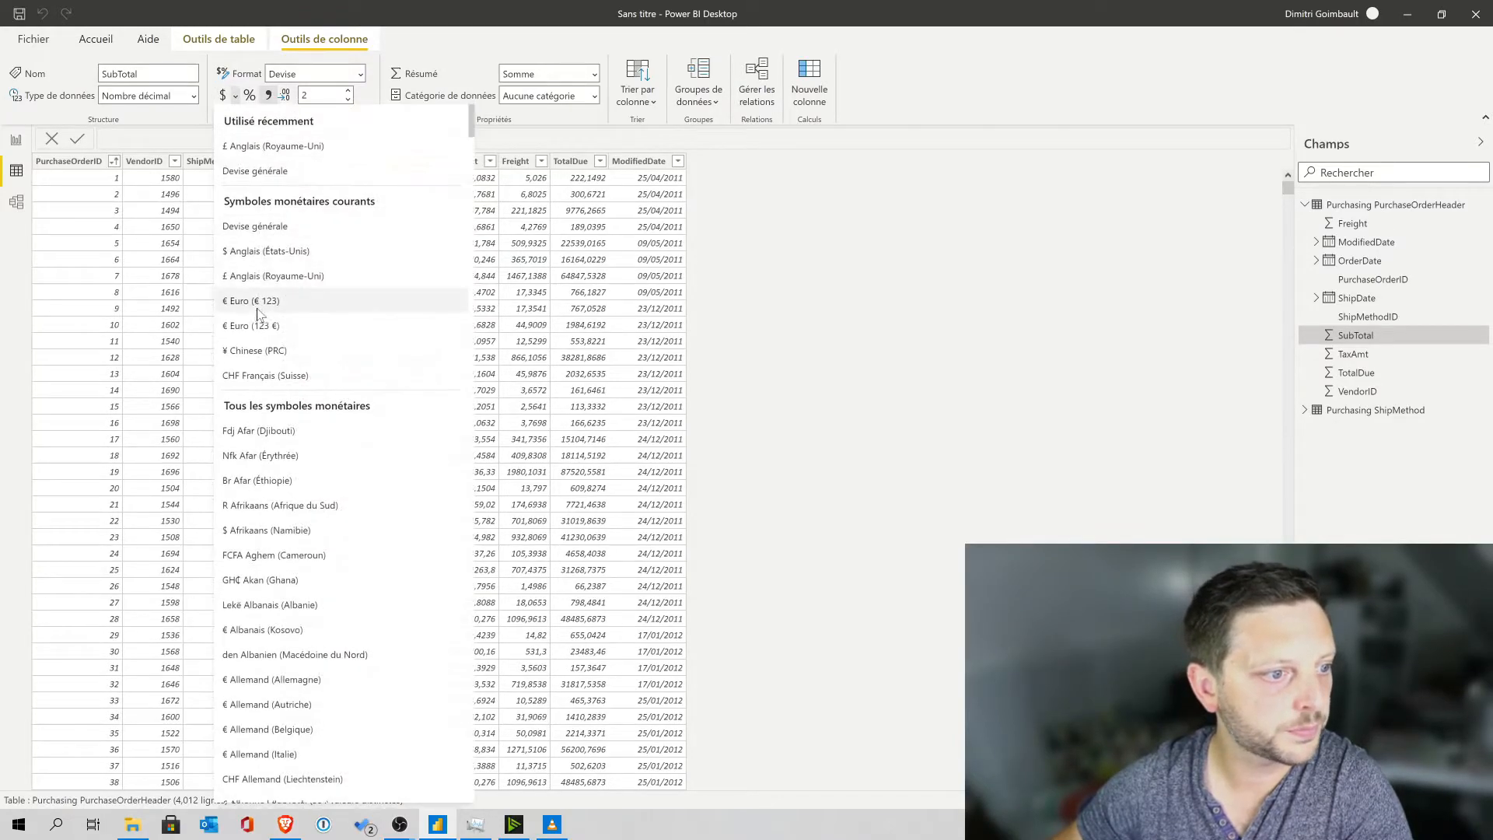
click(353, 265)
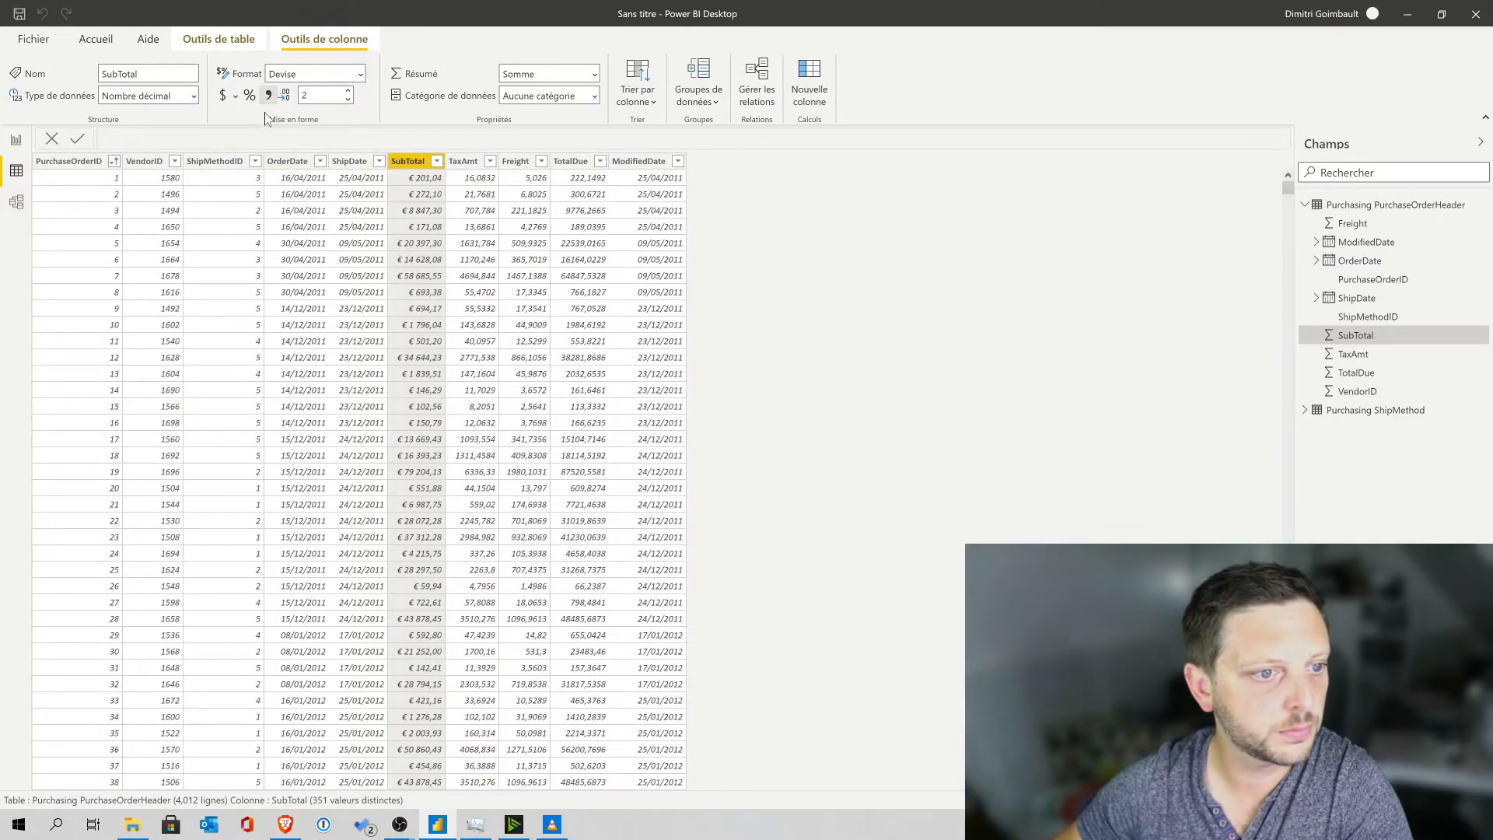
click(234, 96)
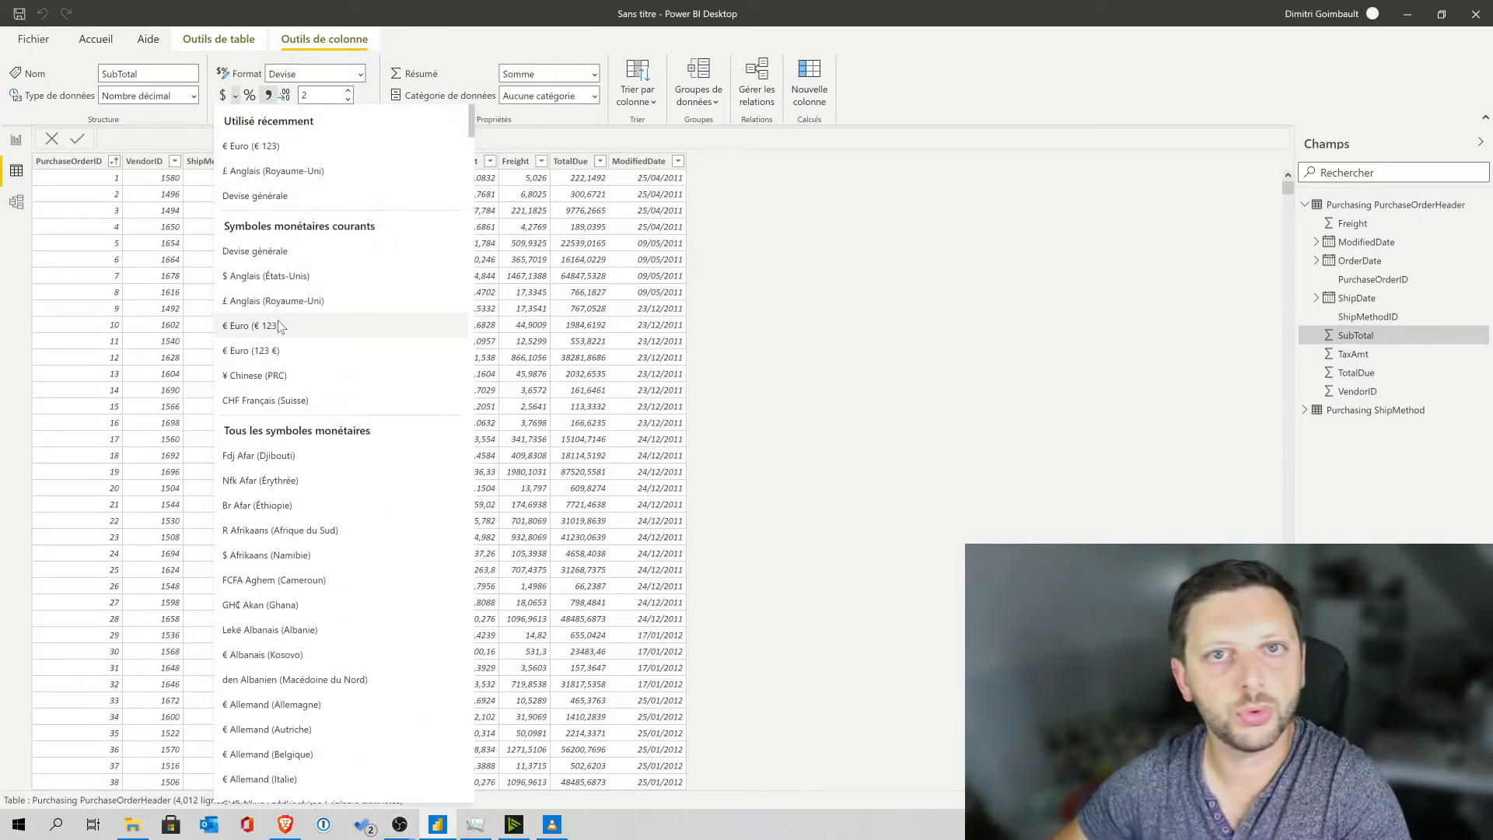
click(280, 350)
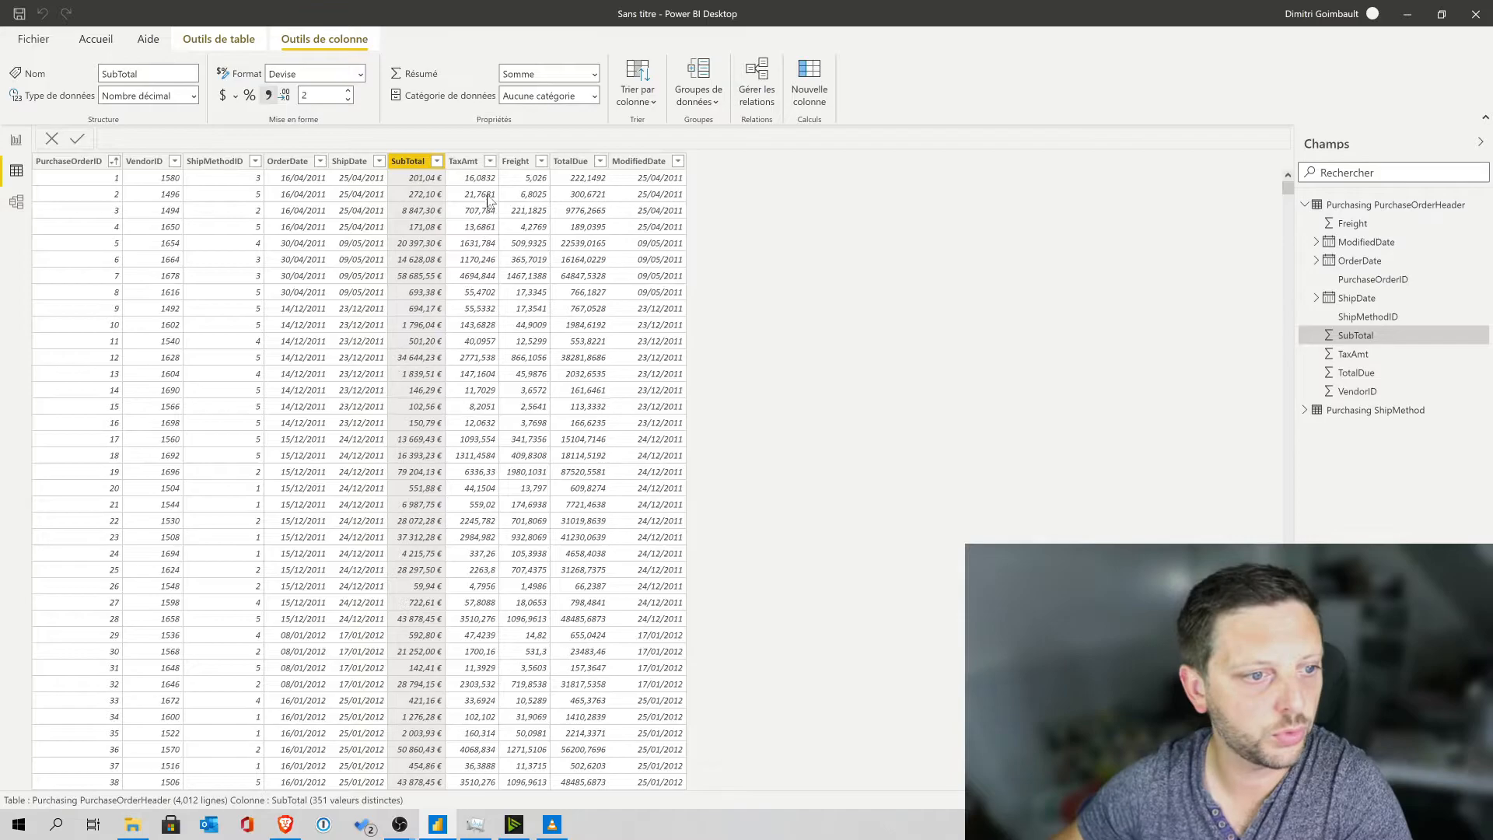
Format the TaxAmt column as currency using € Euro (123 €)
click(466, 163)
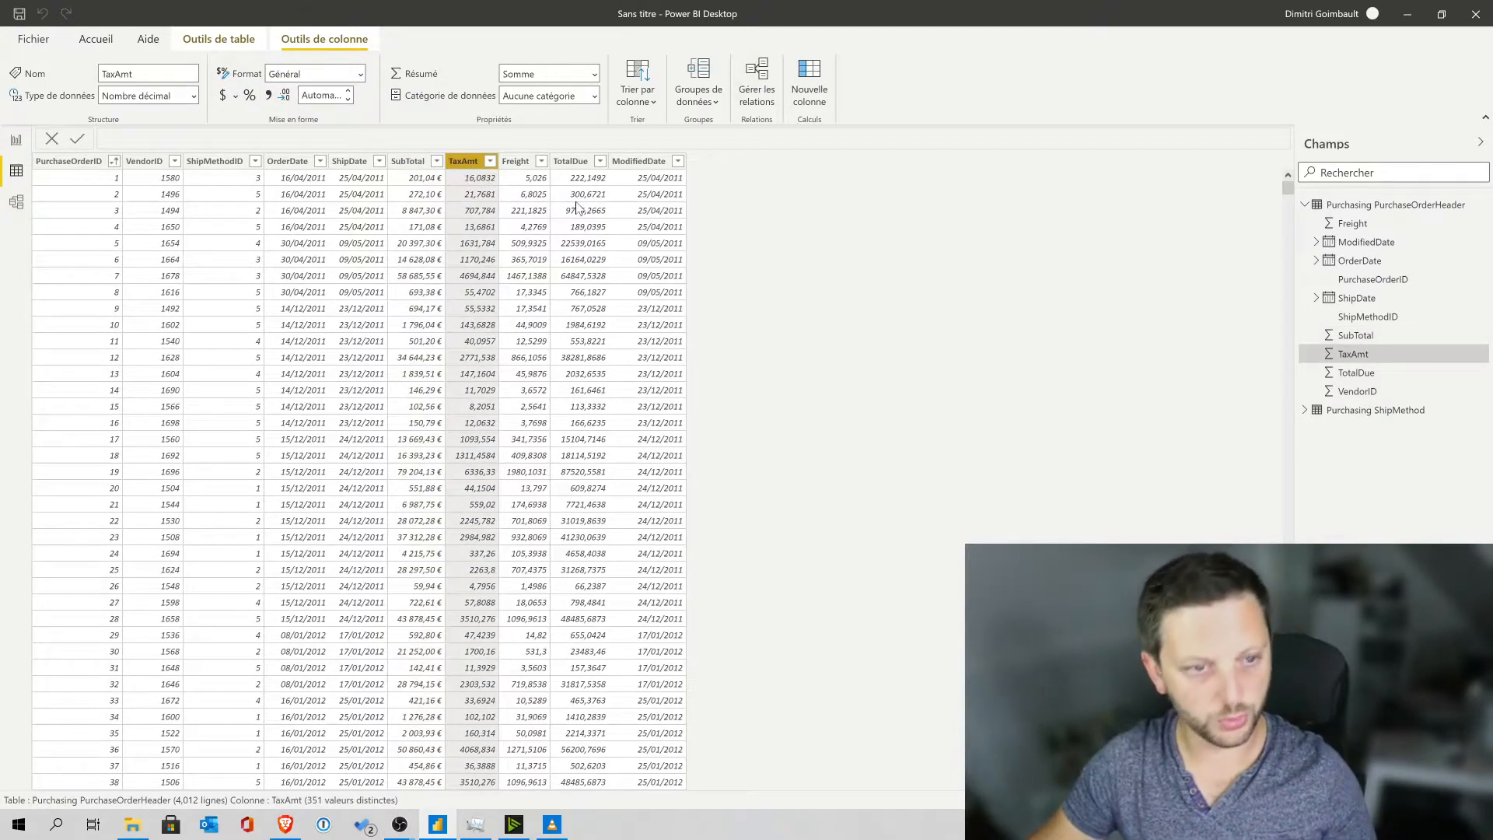
click(565, 161)
click(470, 162)
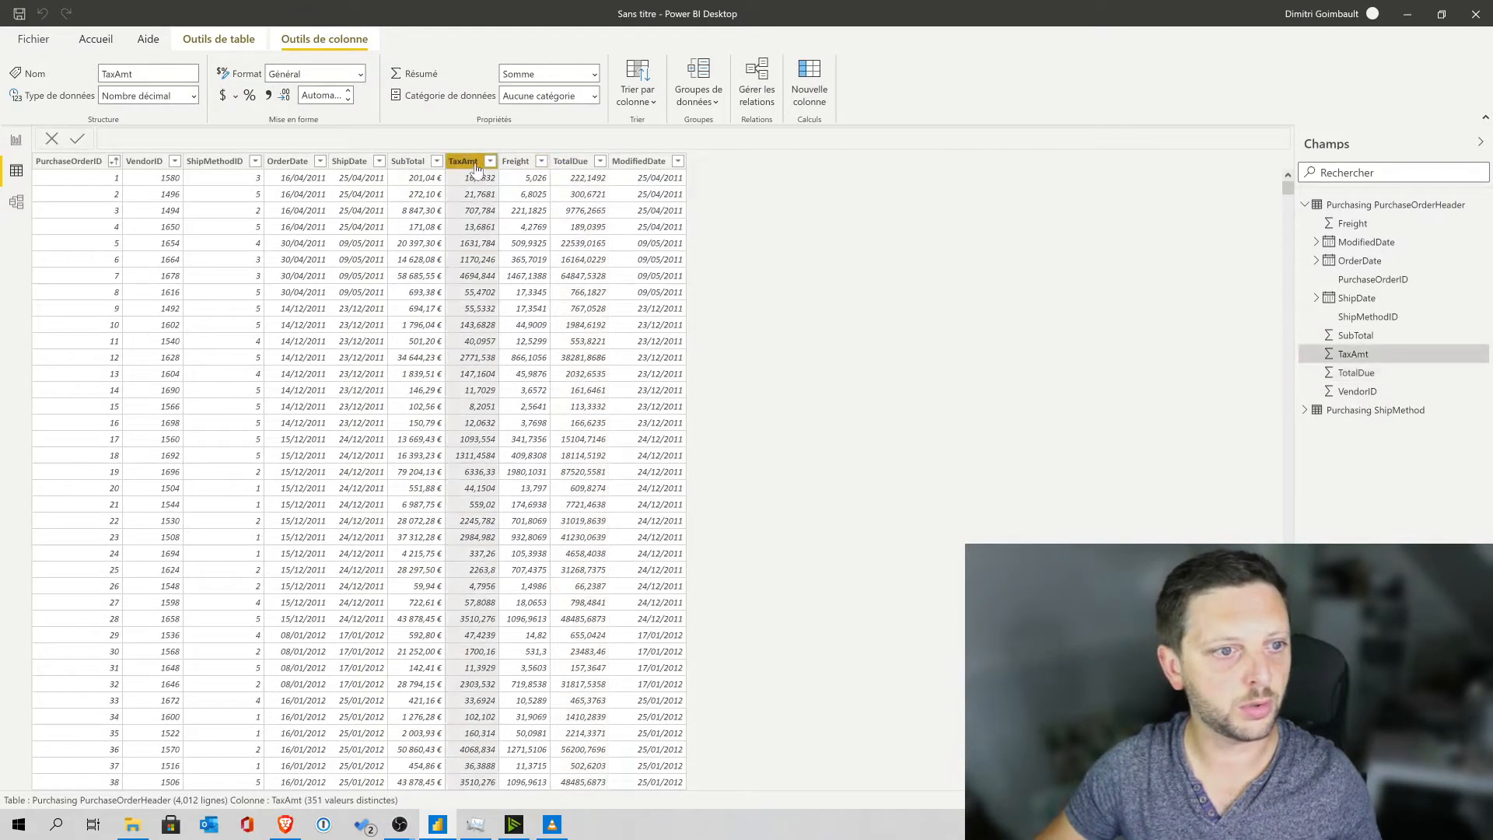
click(235, 95)
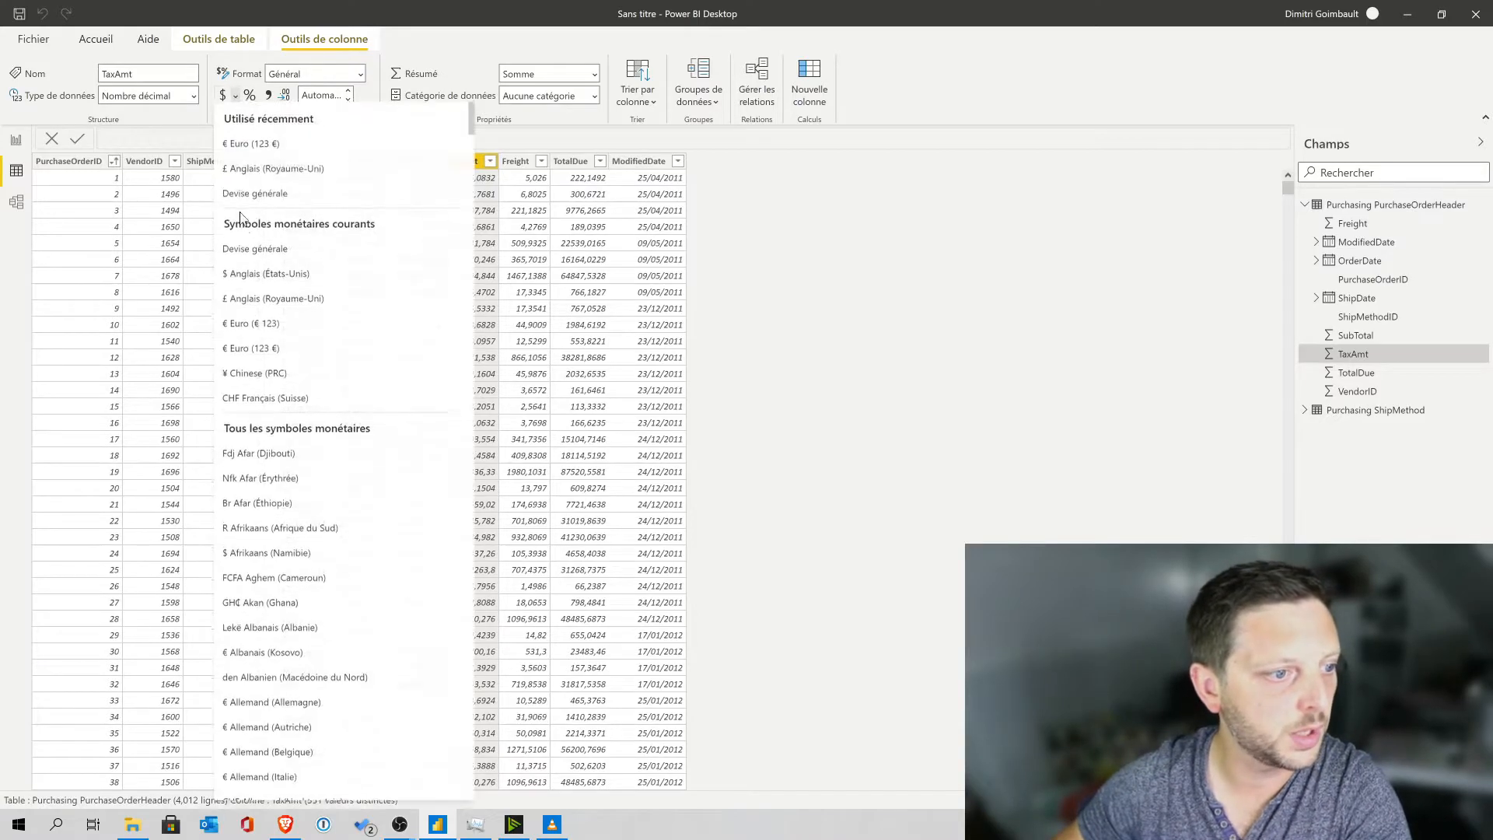
click(266, 356)
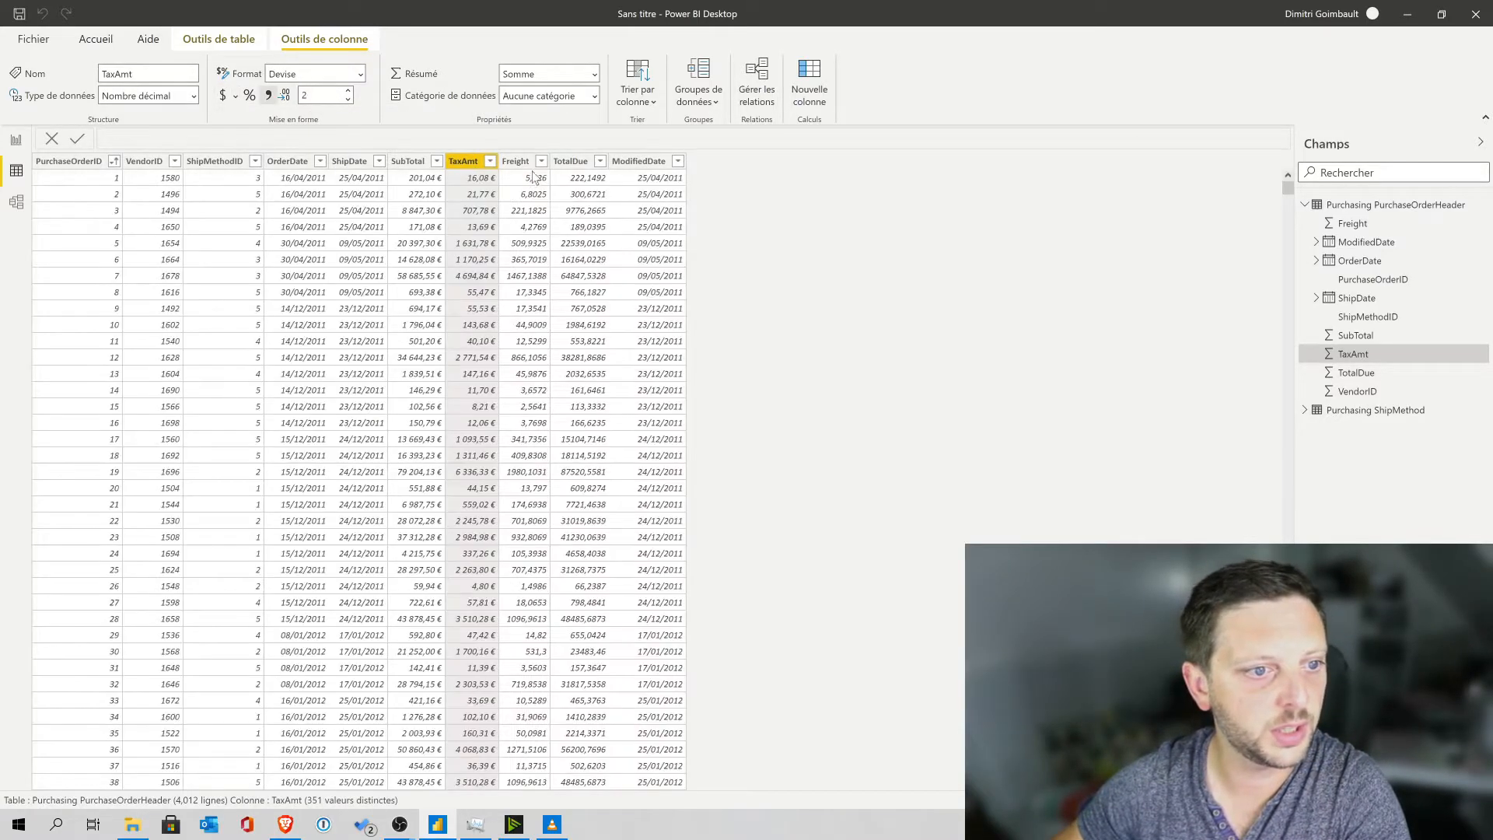
Format the Freight column as currency using € Euro (123 €)
click(517, 164)
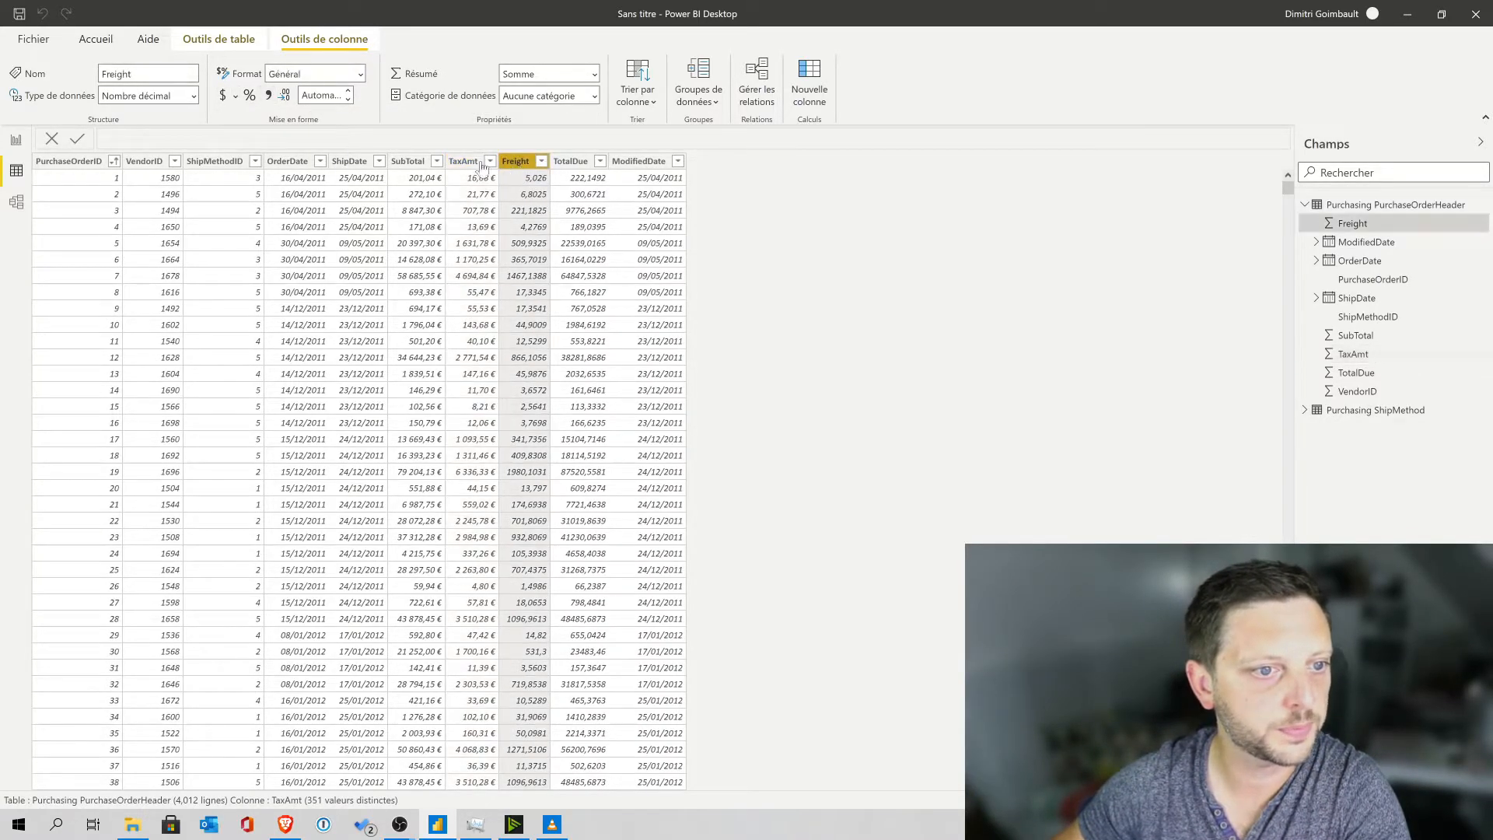
click(235, 95)
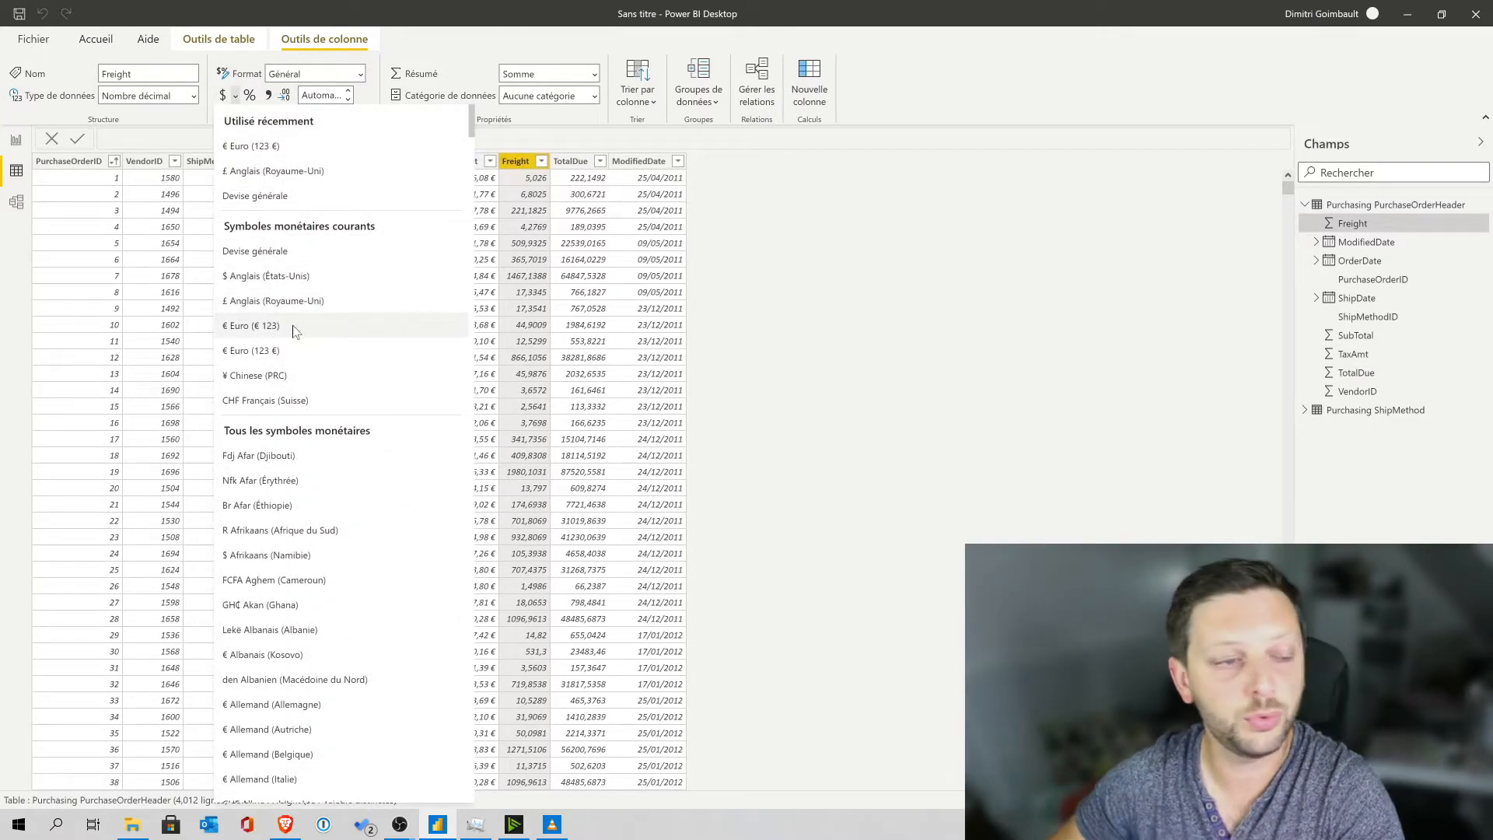
click(293, 350)
Format the TotalDue column as currency using € Euro (123 €)
click(575, 163)
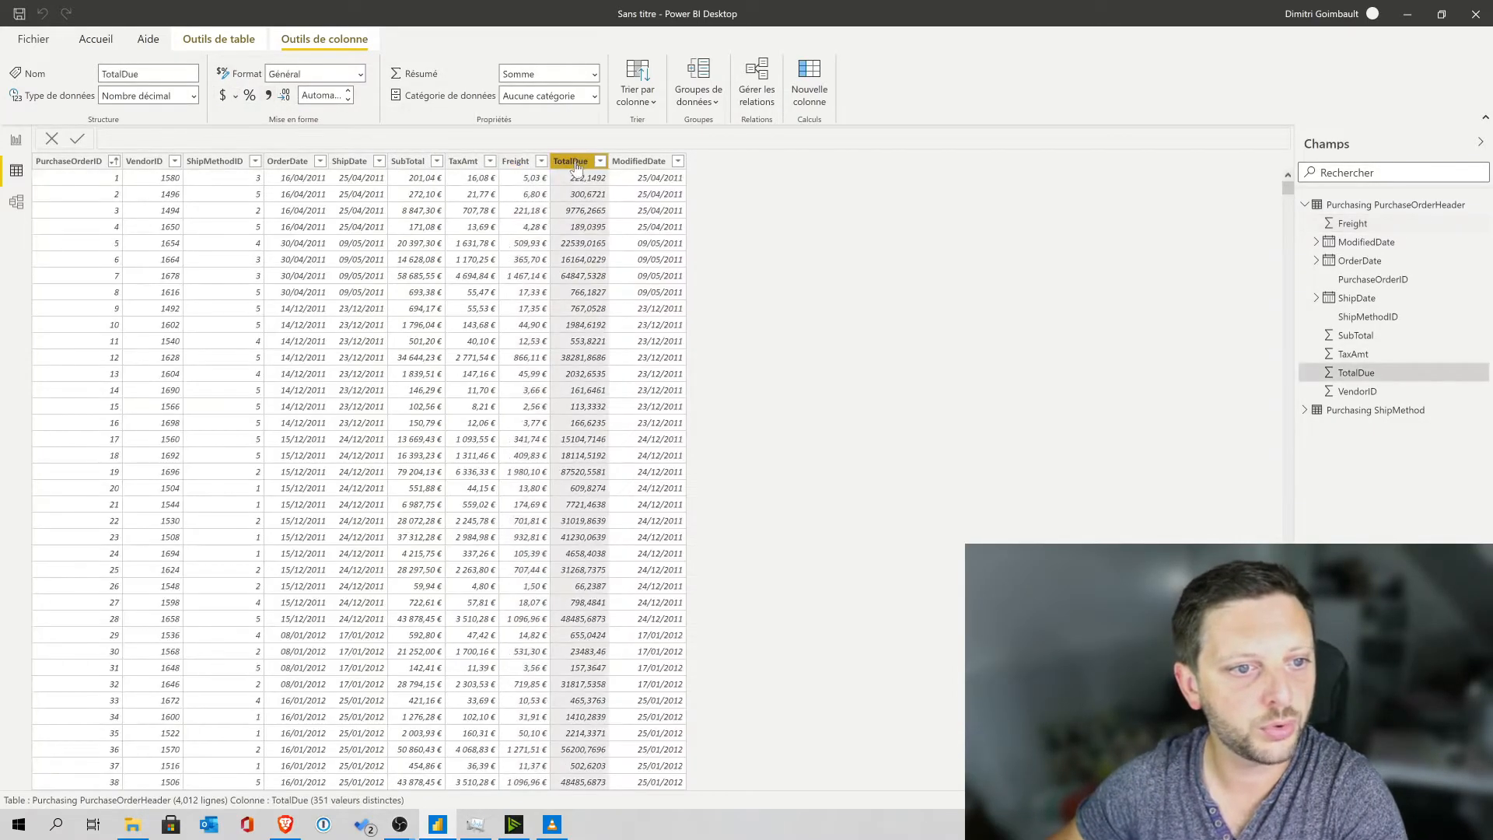
click(235, 95)
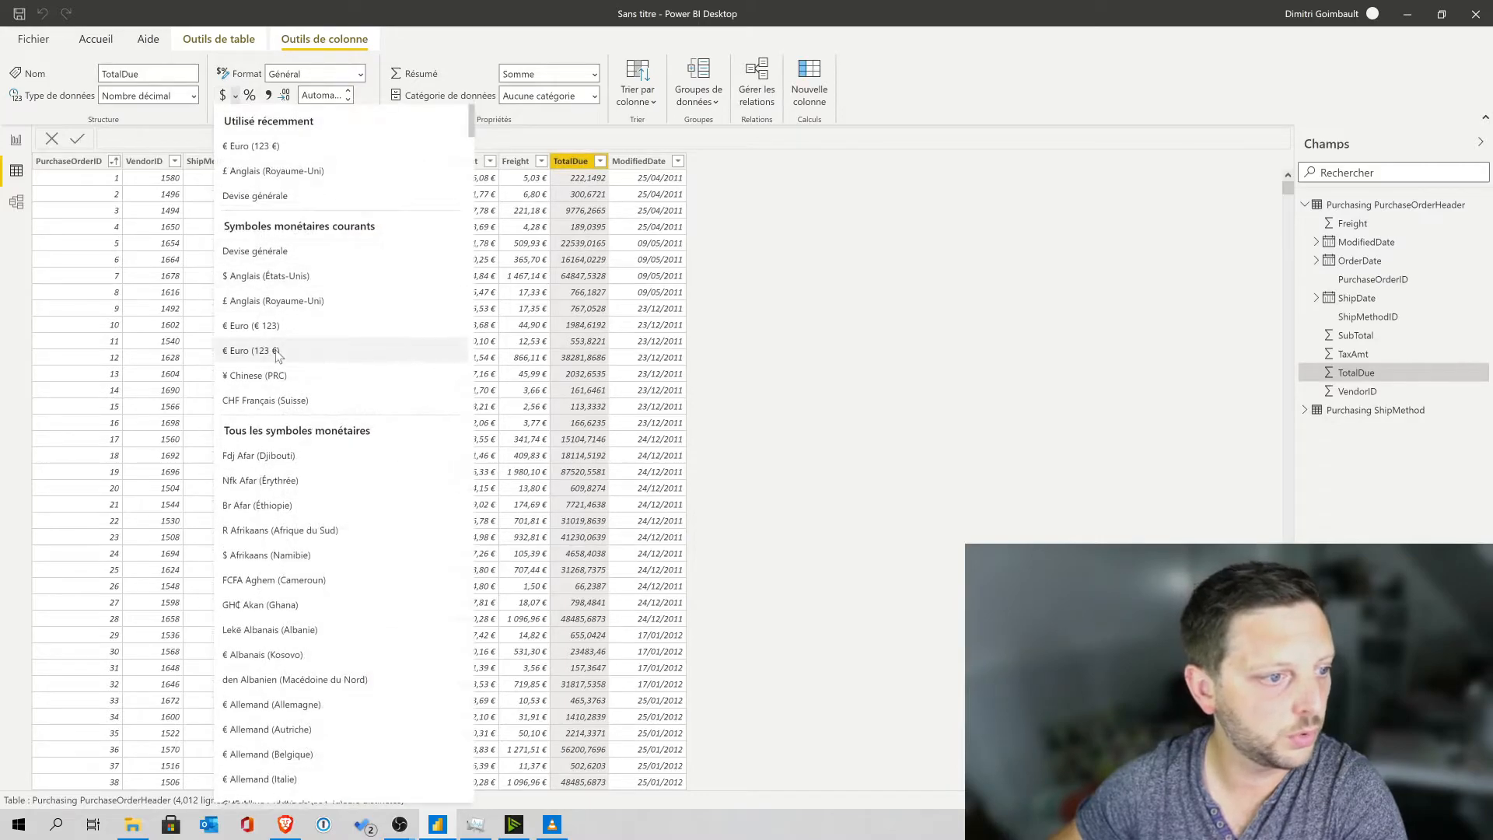
click(438, 357)
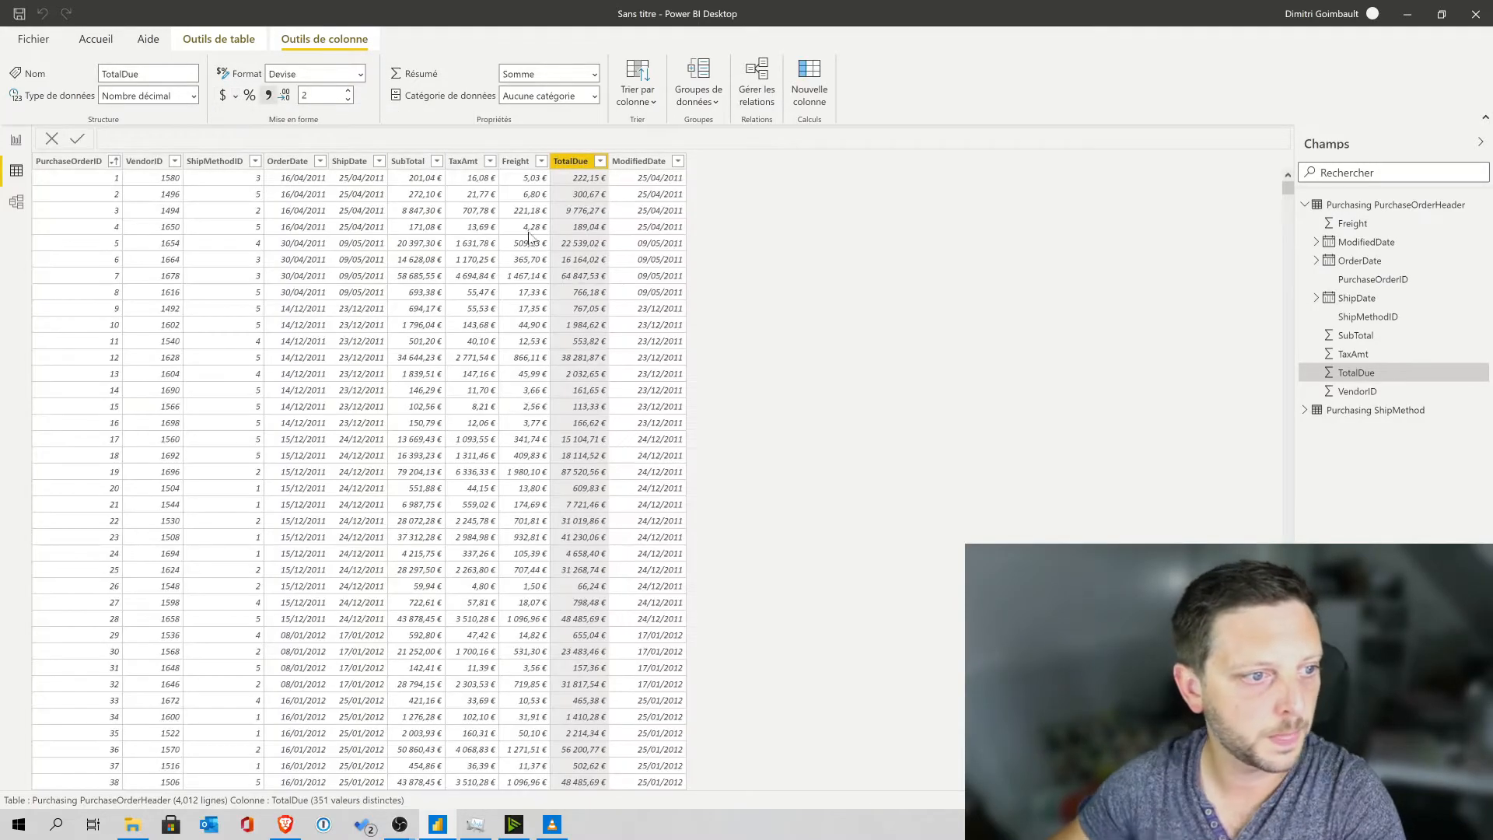
Try the Long Time and dd-mm-yy formats on the OrderDate column and set its format to mars 2001 (mmmm yyyy)
click(301, 178)
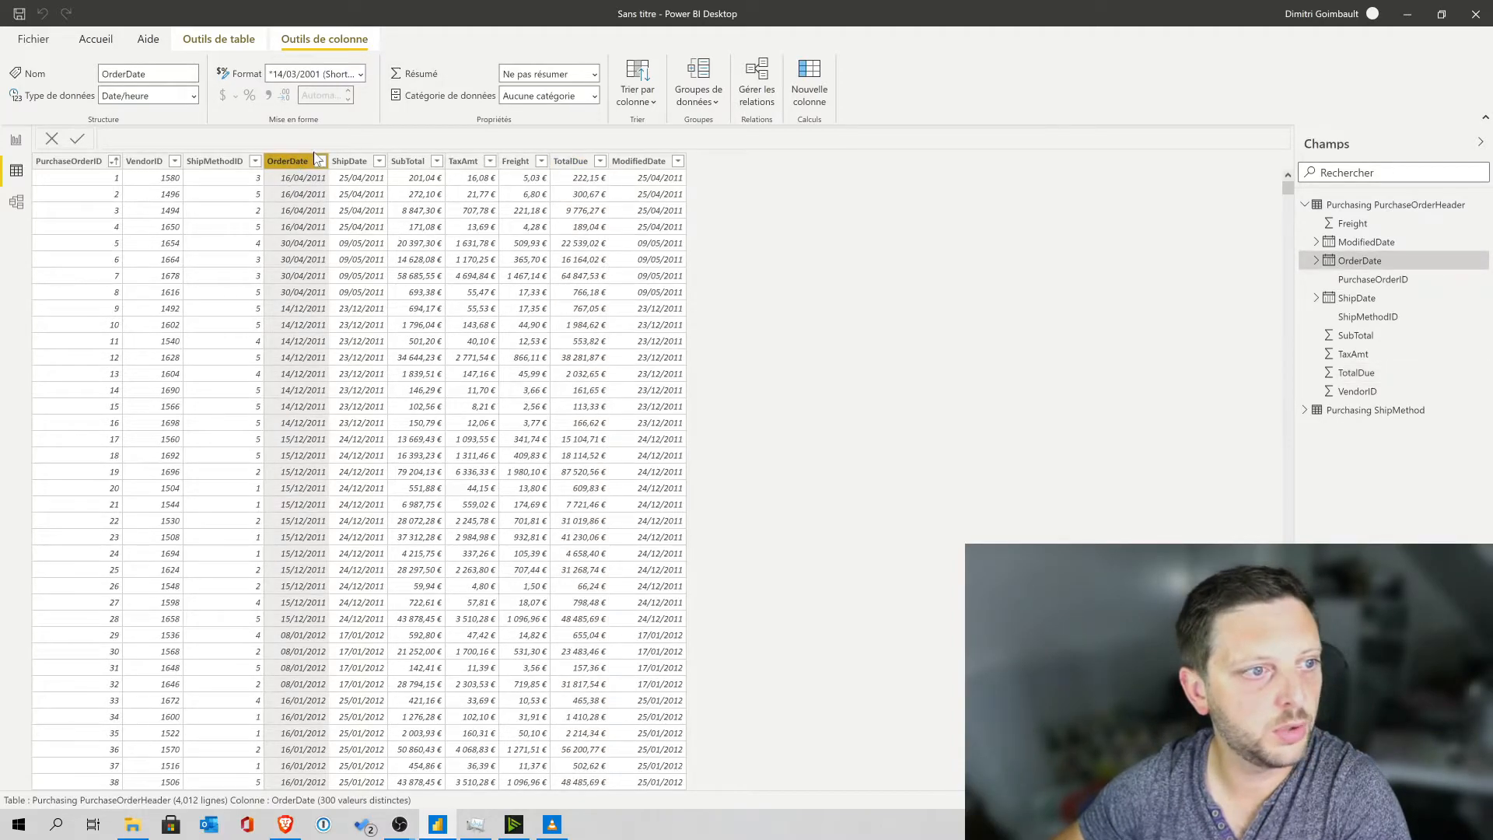
click(361, 73)
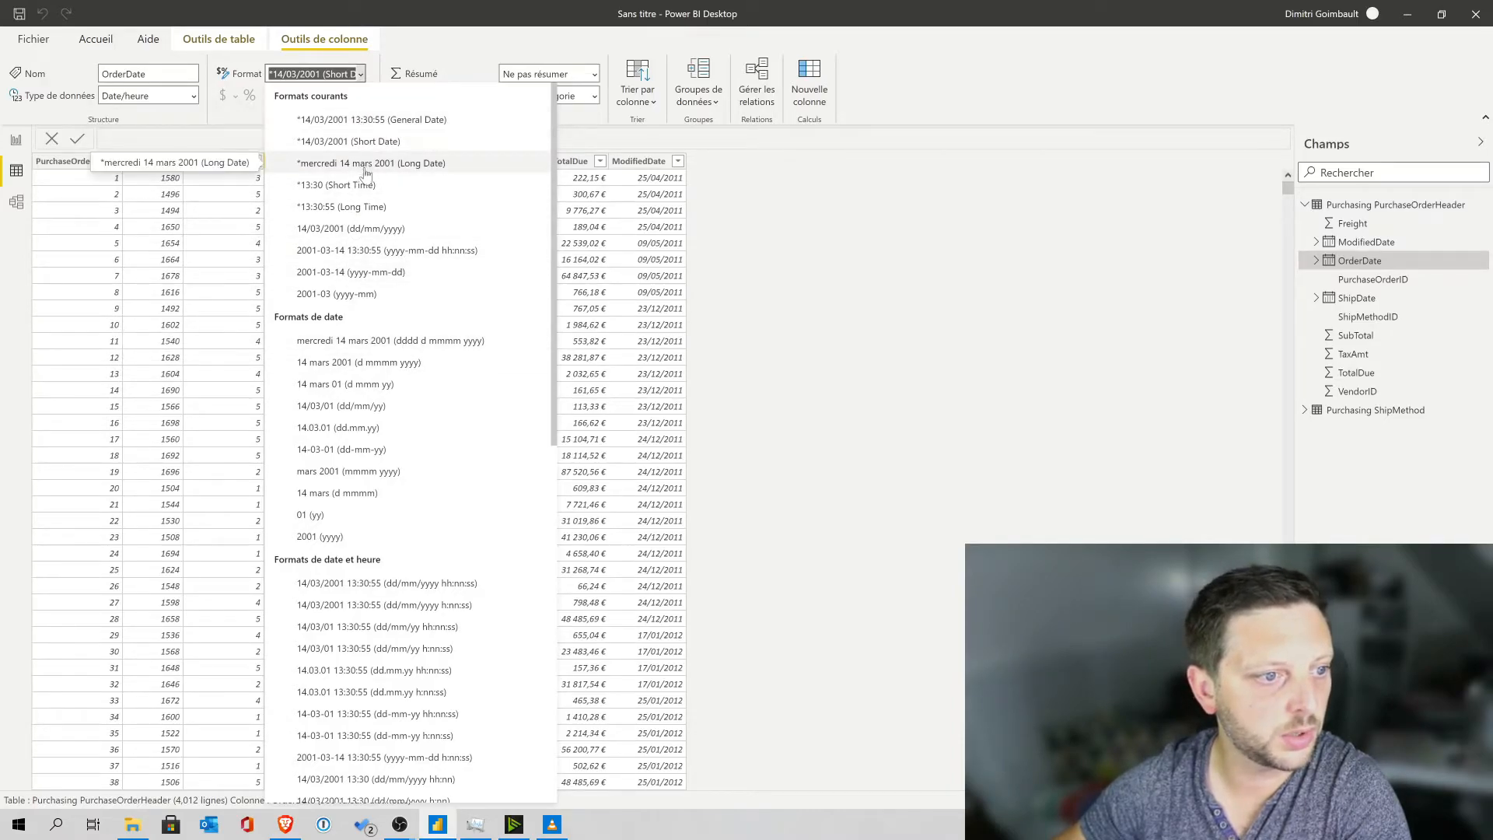
click(358, 207)
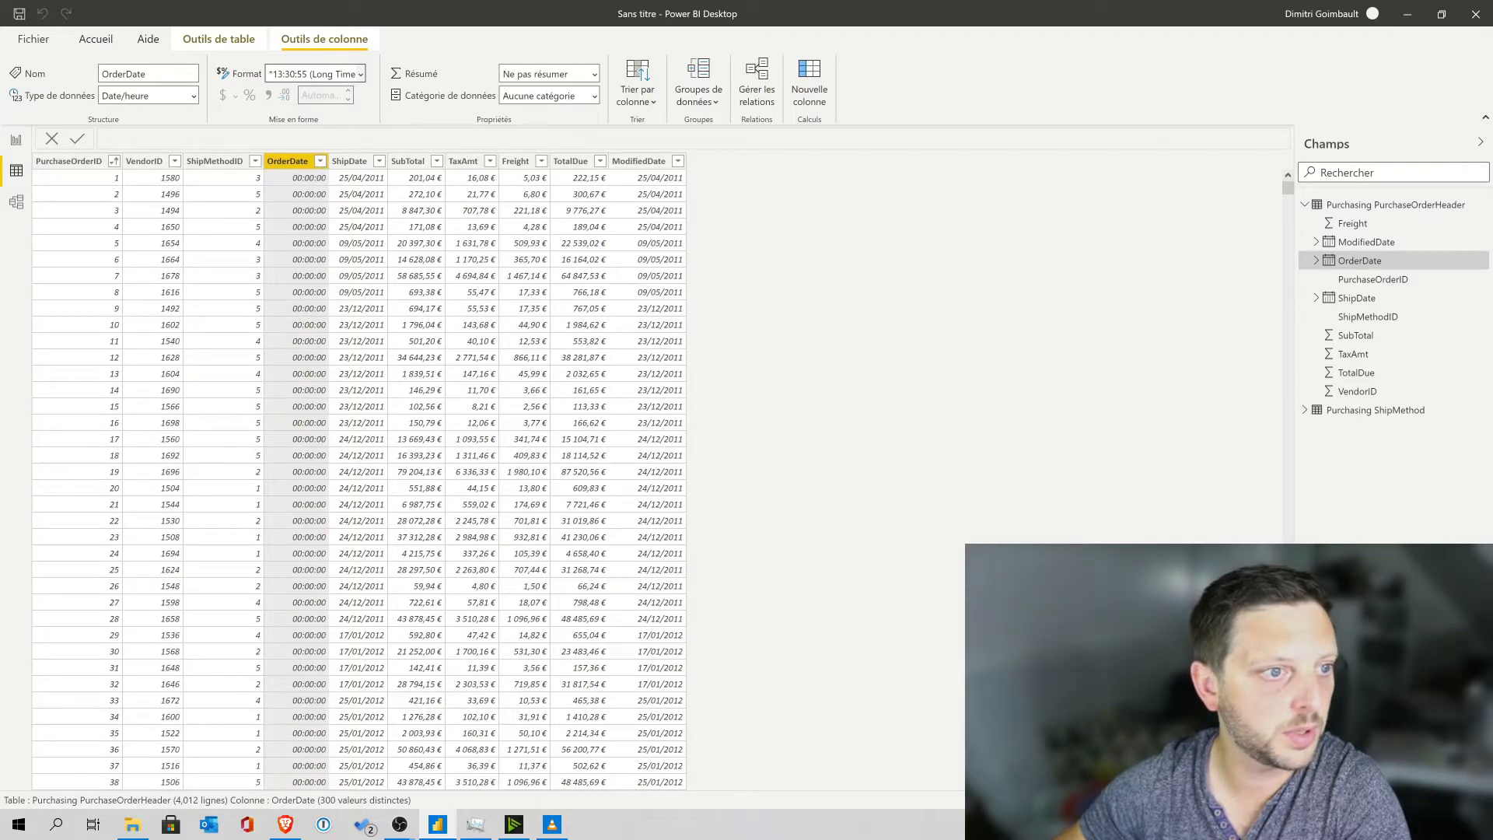
click(360, 74)
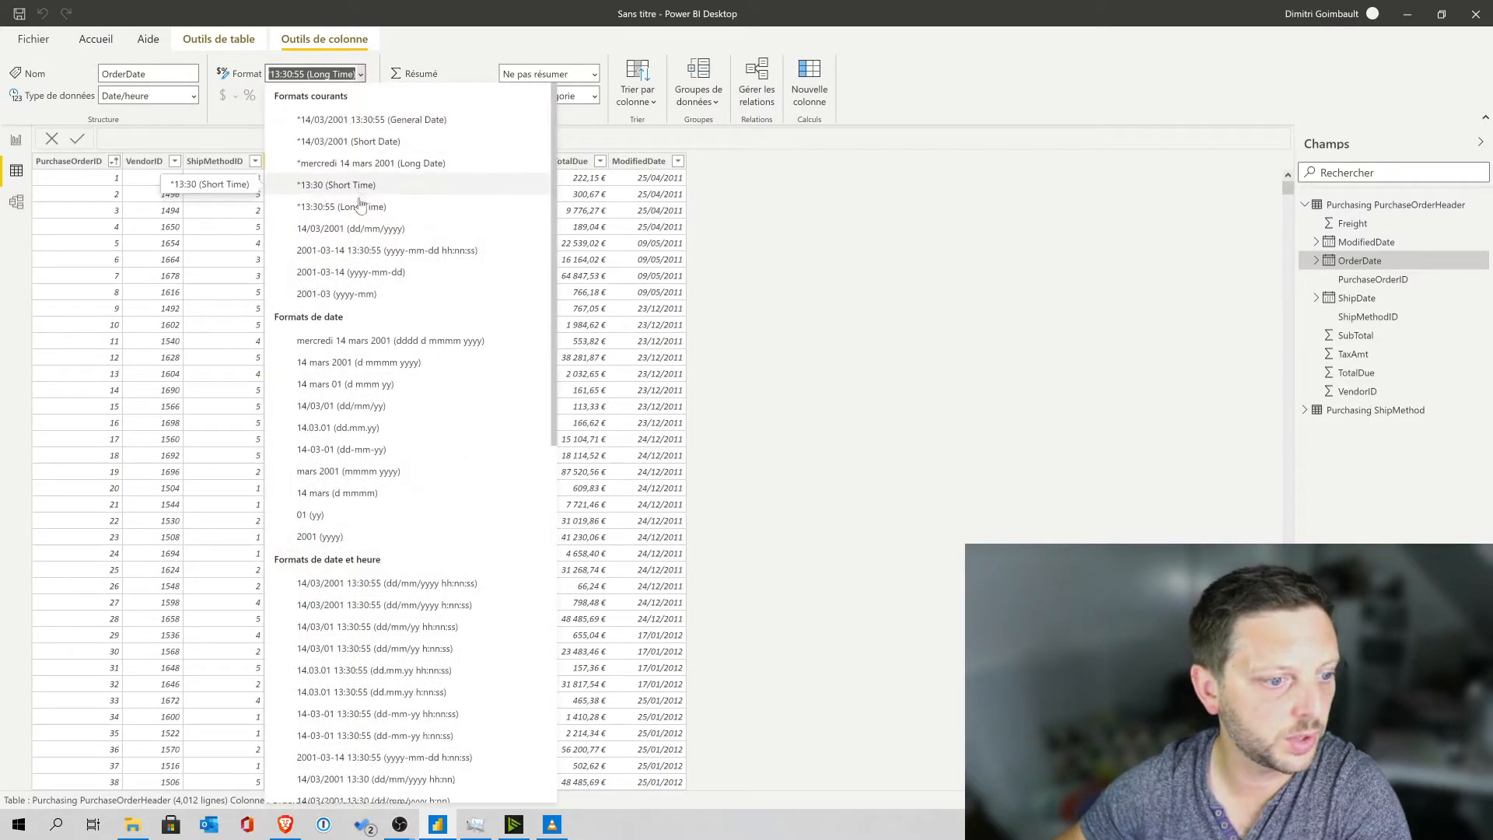
click(359, 450)
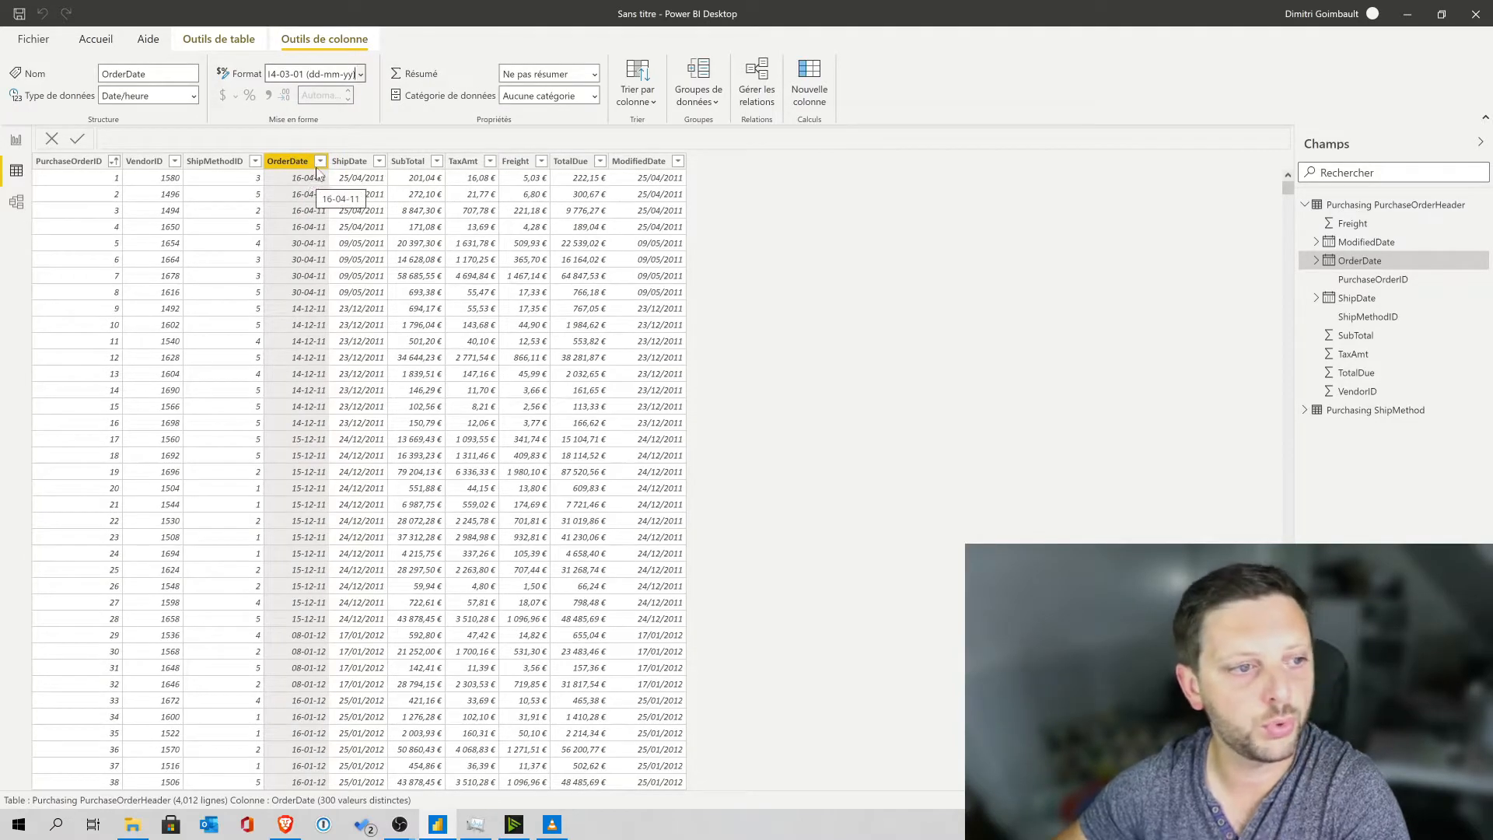
click(359, 75)
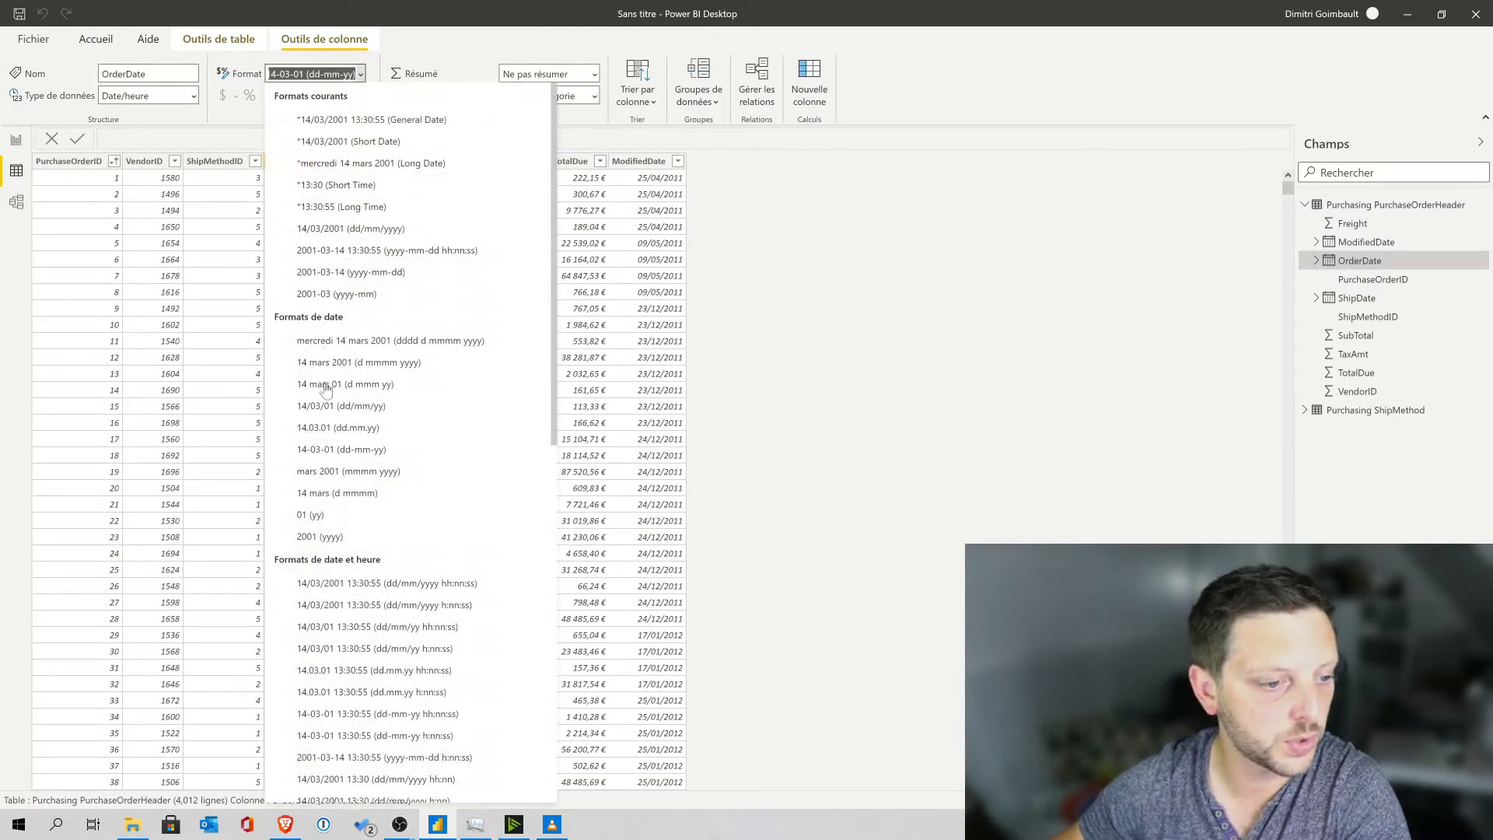
click(342, 471)
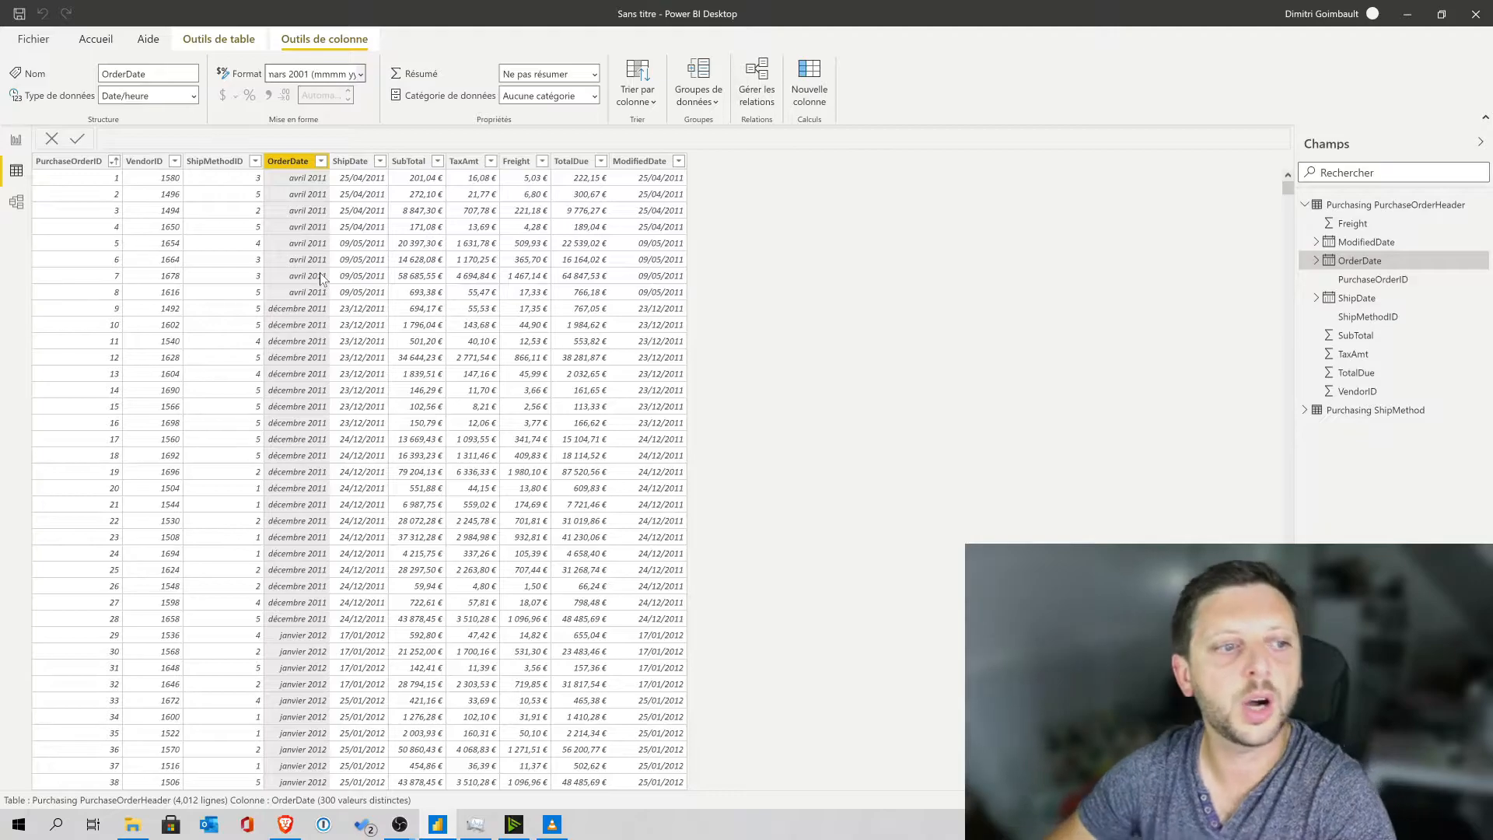
Enlarge the Freight par Année pie chart on the report page and widen the Visualisations pane
click(17, 142)
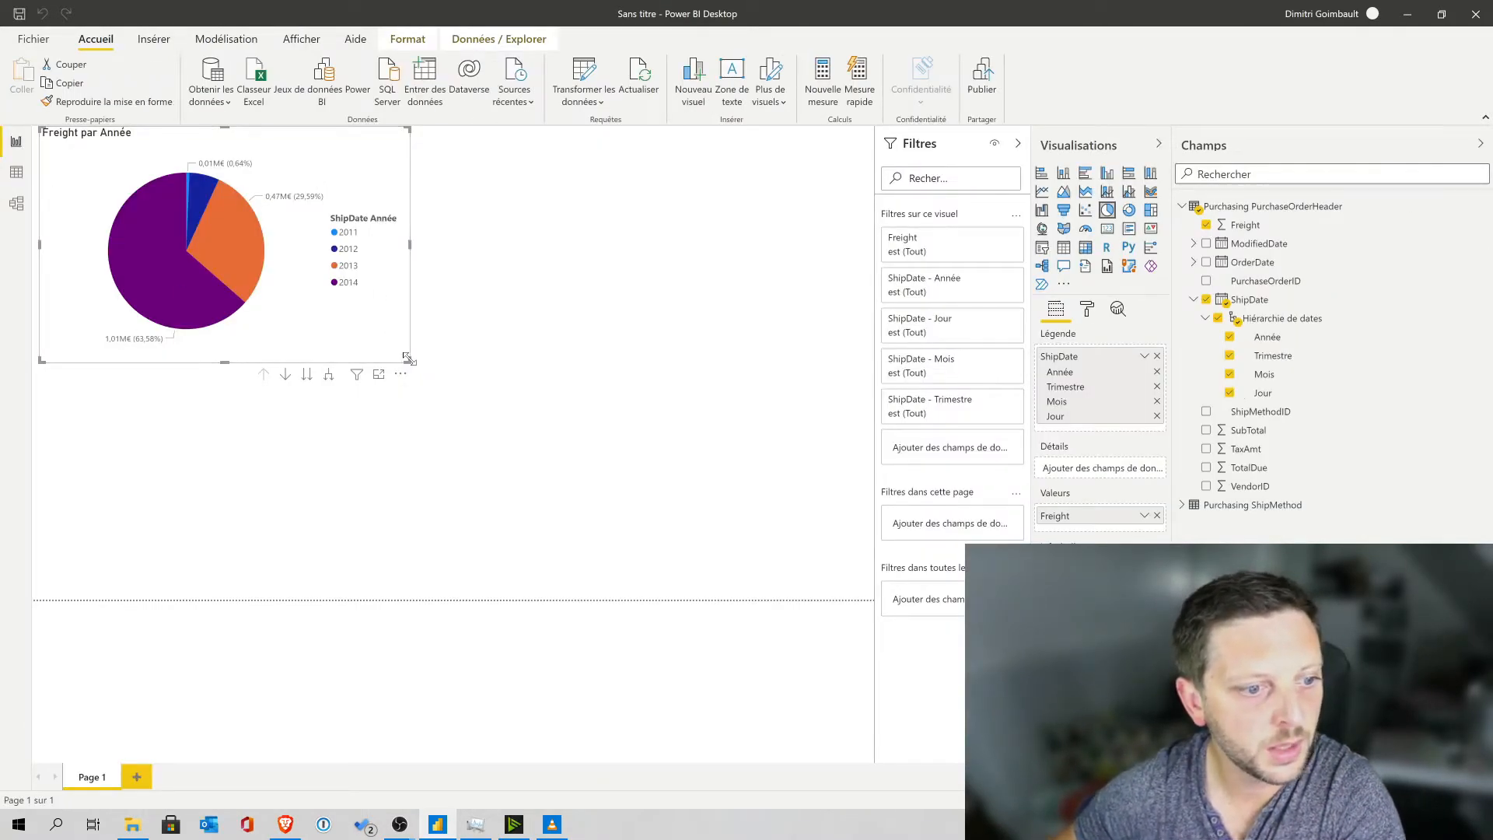
drag(407, 361, 500, 429)
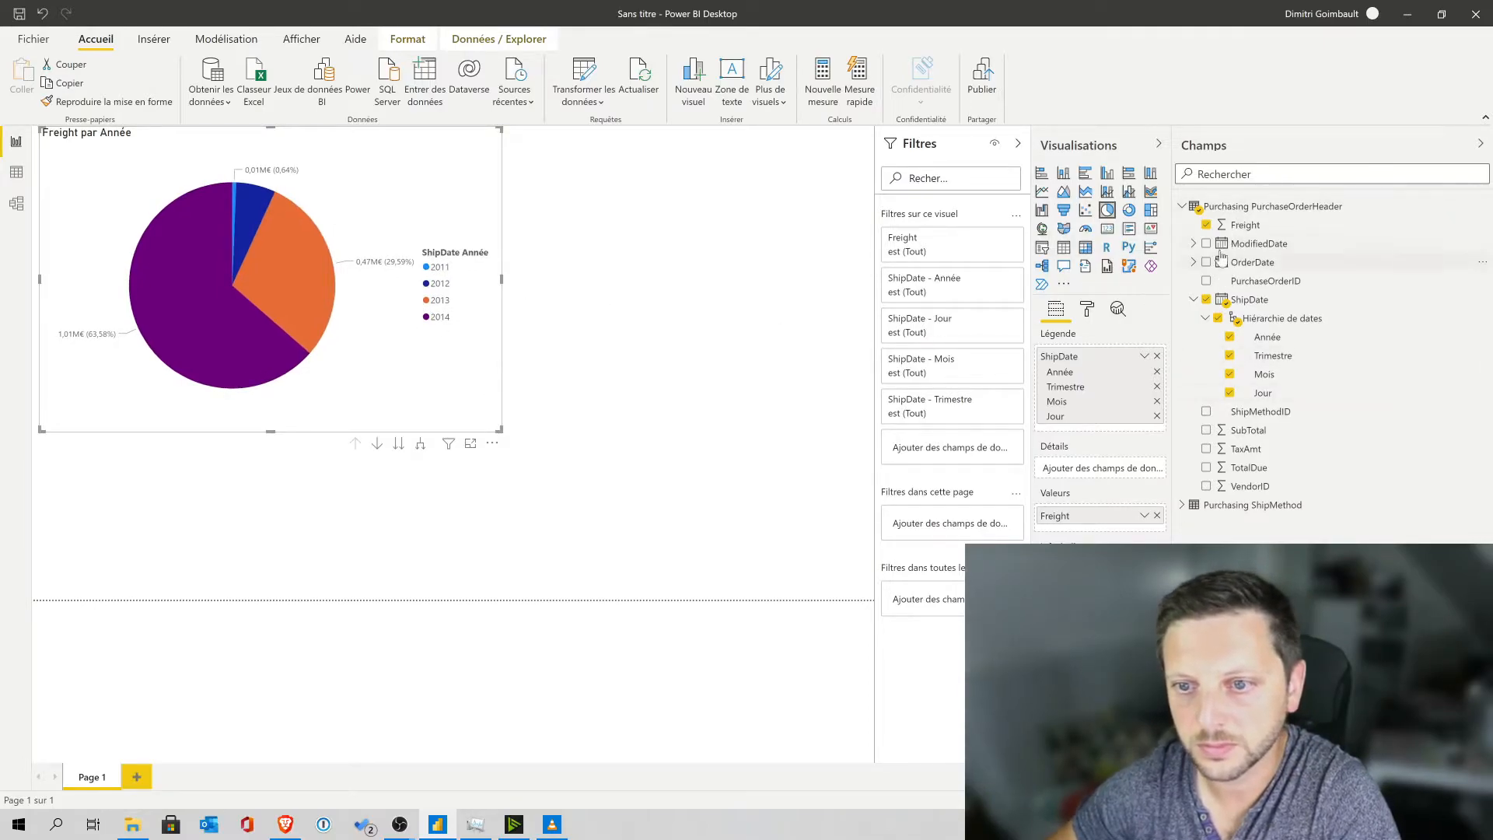
click(1087, 310)
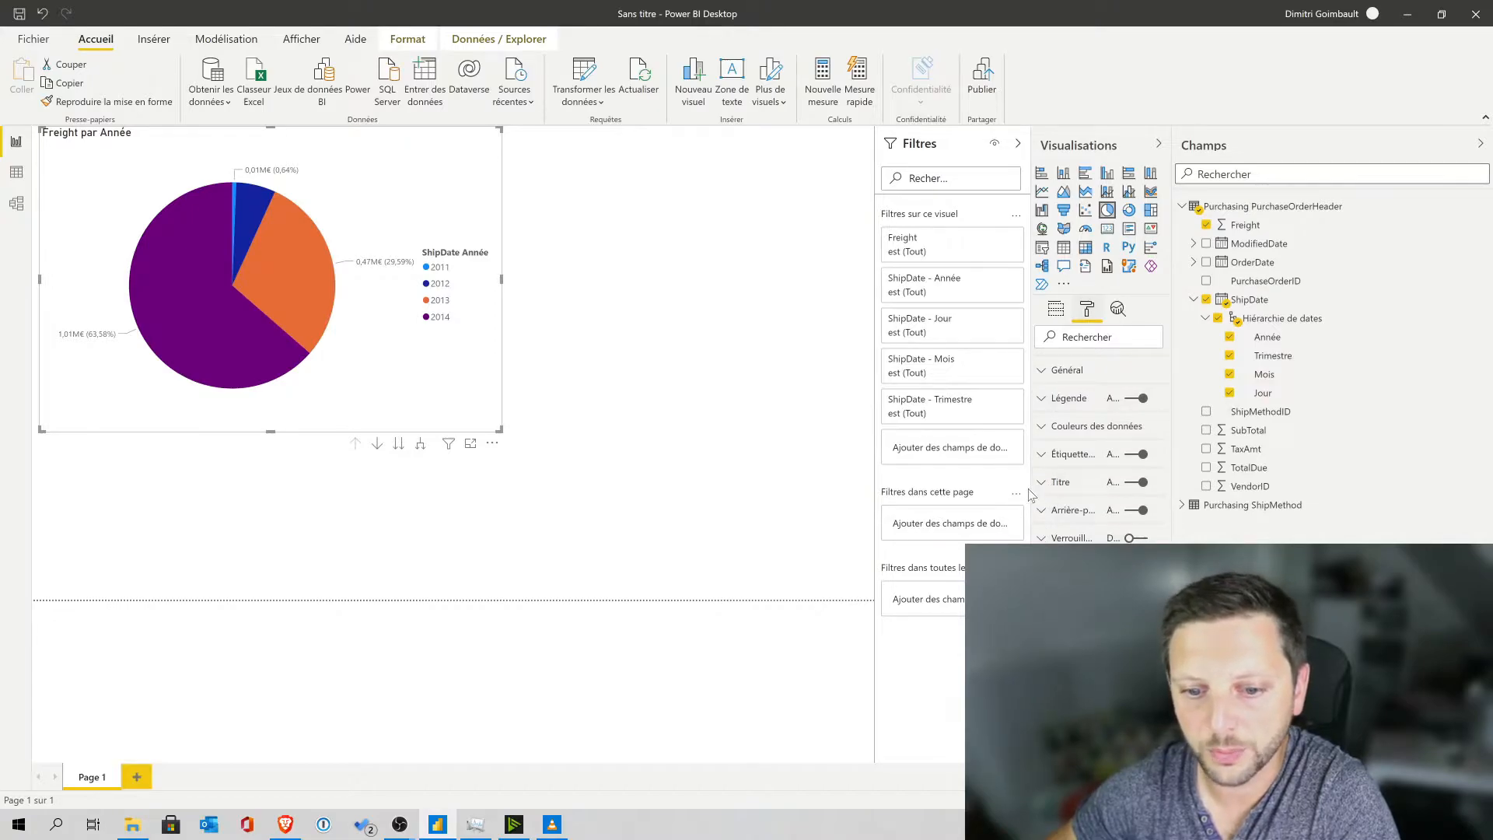
drag(1030, 494, 924, 486)
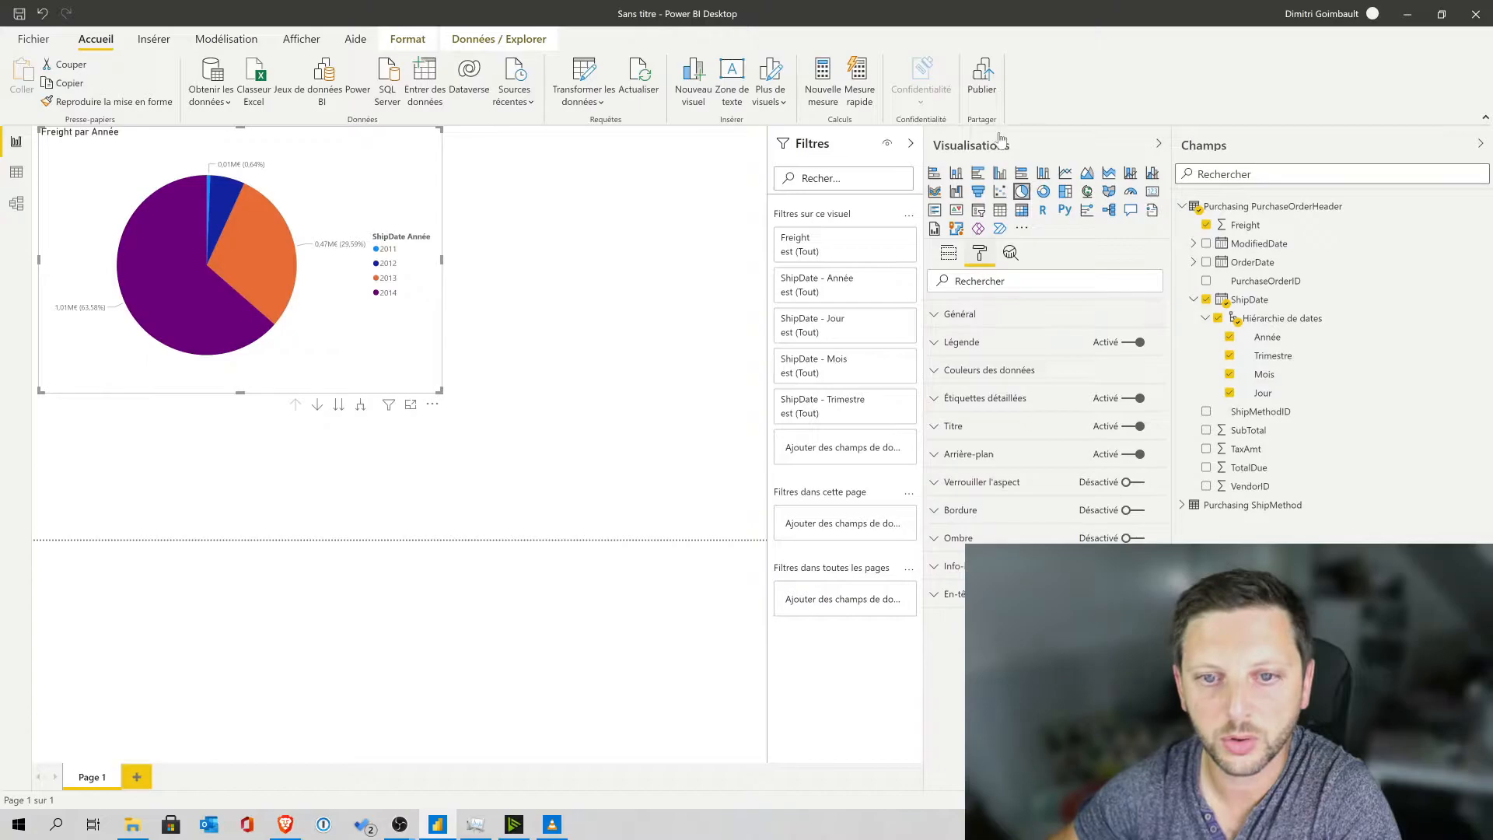
Review the pie chart's field assignments and legend options, toggling the legend title off and back on
click(962, 258)
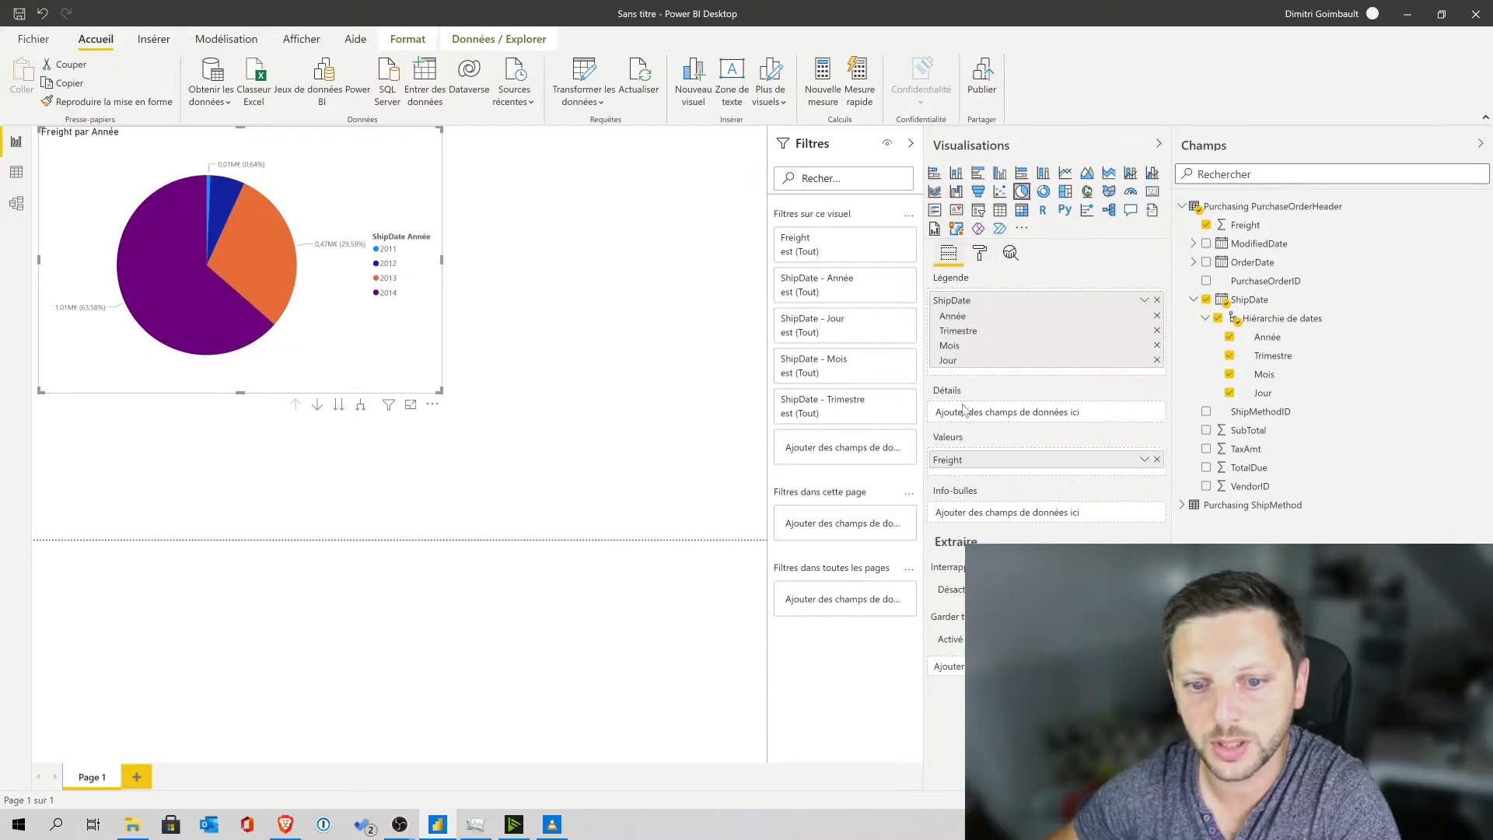
click(980, 253)
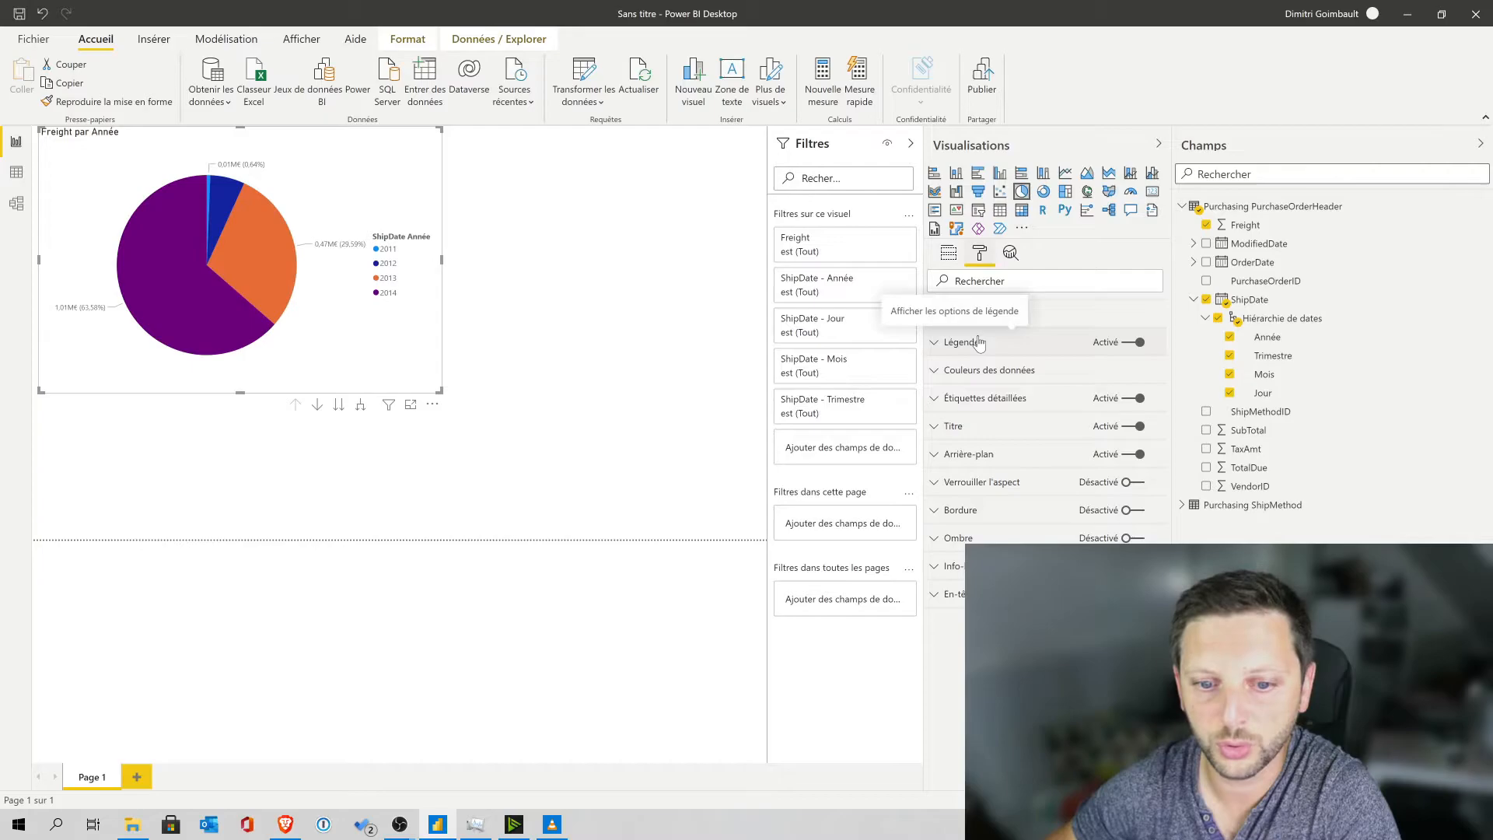
click(963, 342)
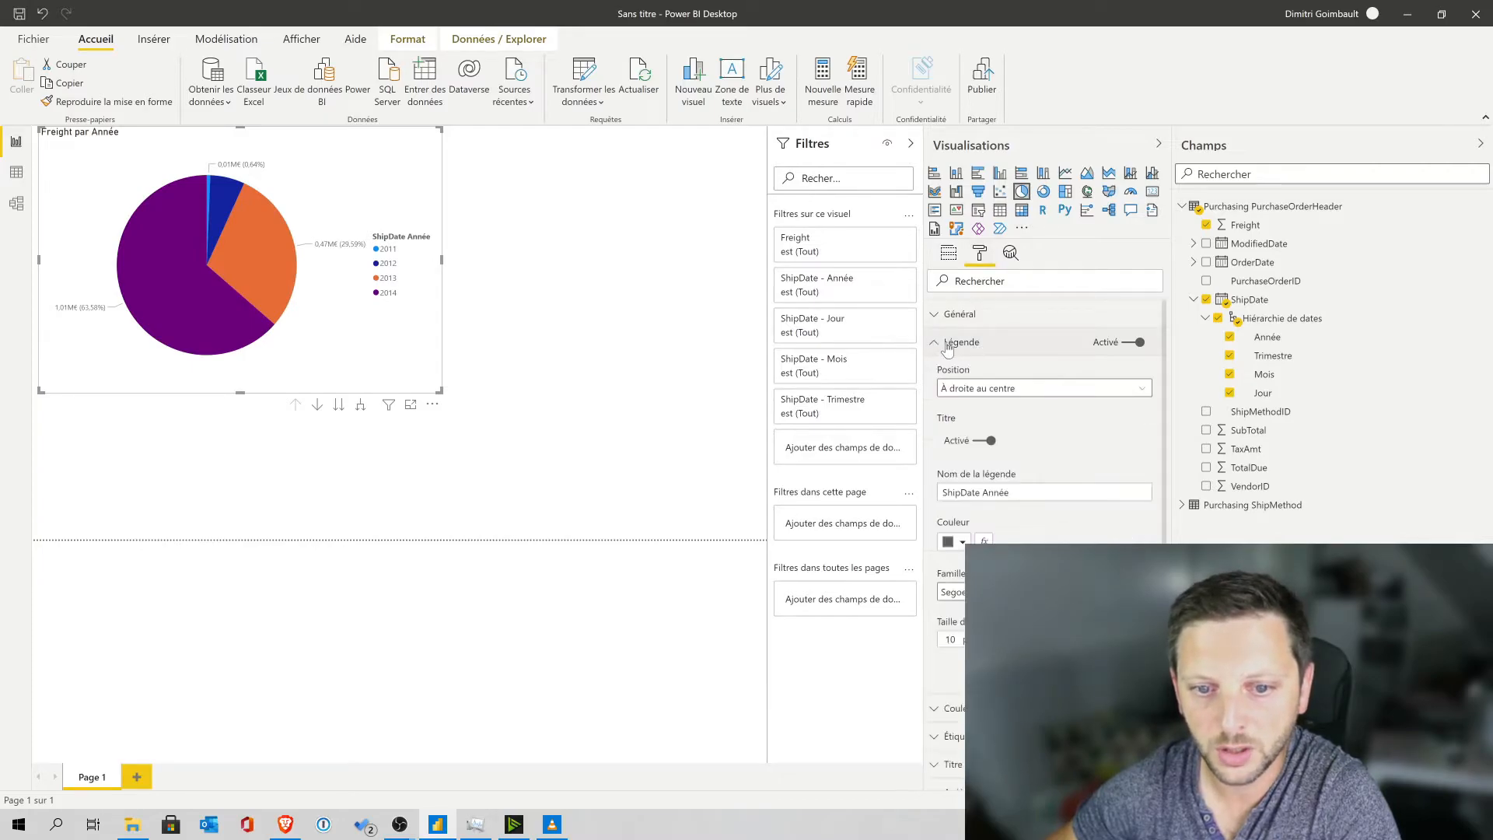
click(989, 441)
click(989, 441)
click(989, 441)
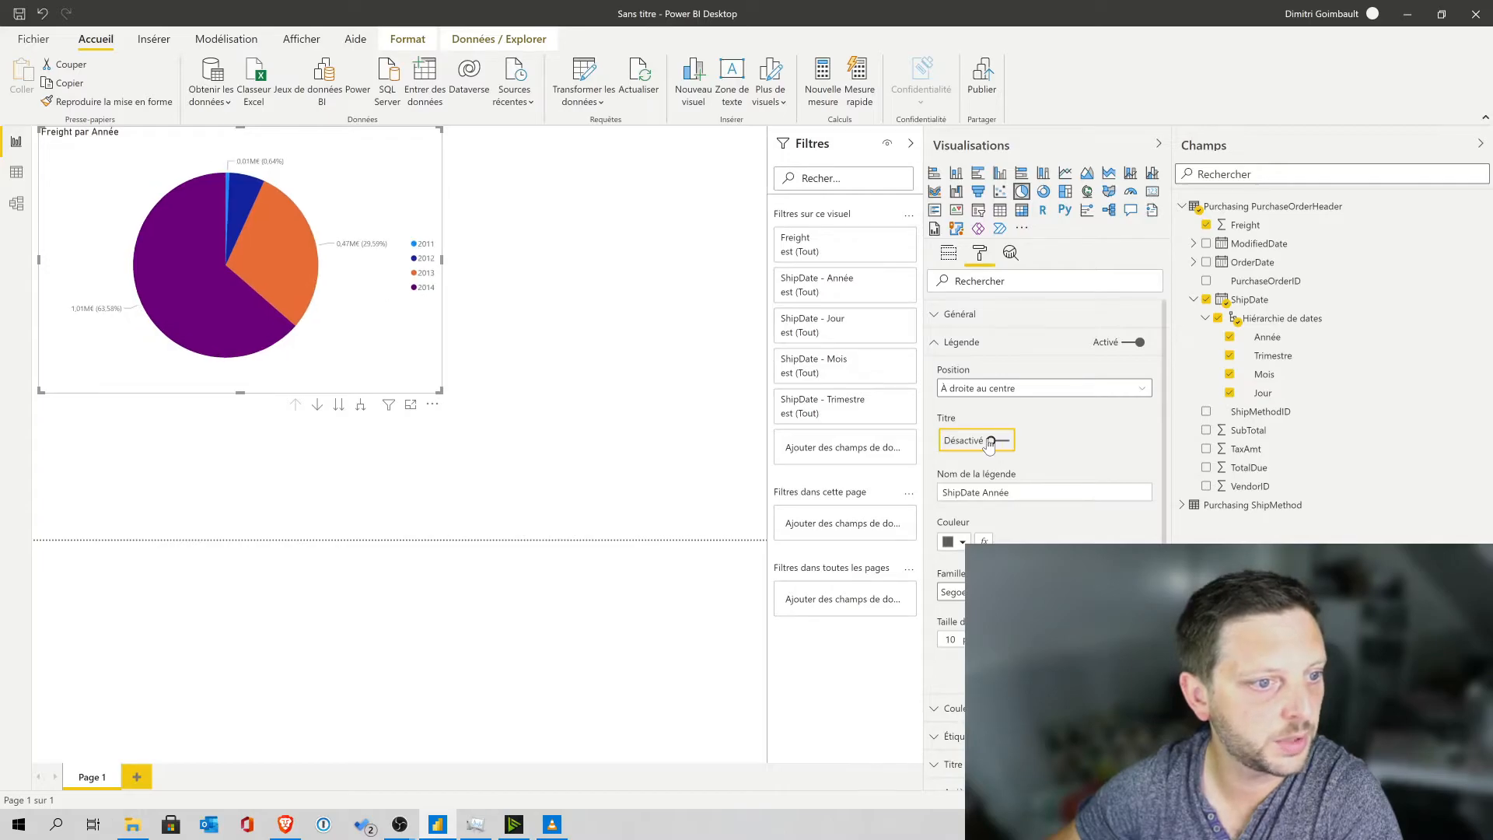
click(989, 441)
click(940, 335)
Look over the pie chart's general properties, including its position, size and alternative text
click(942, 314)
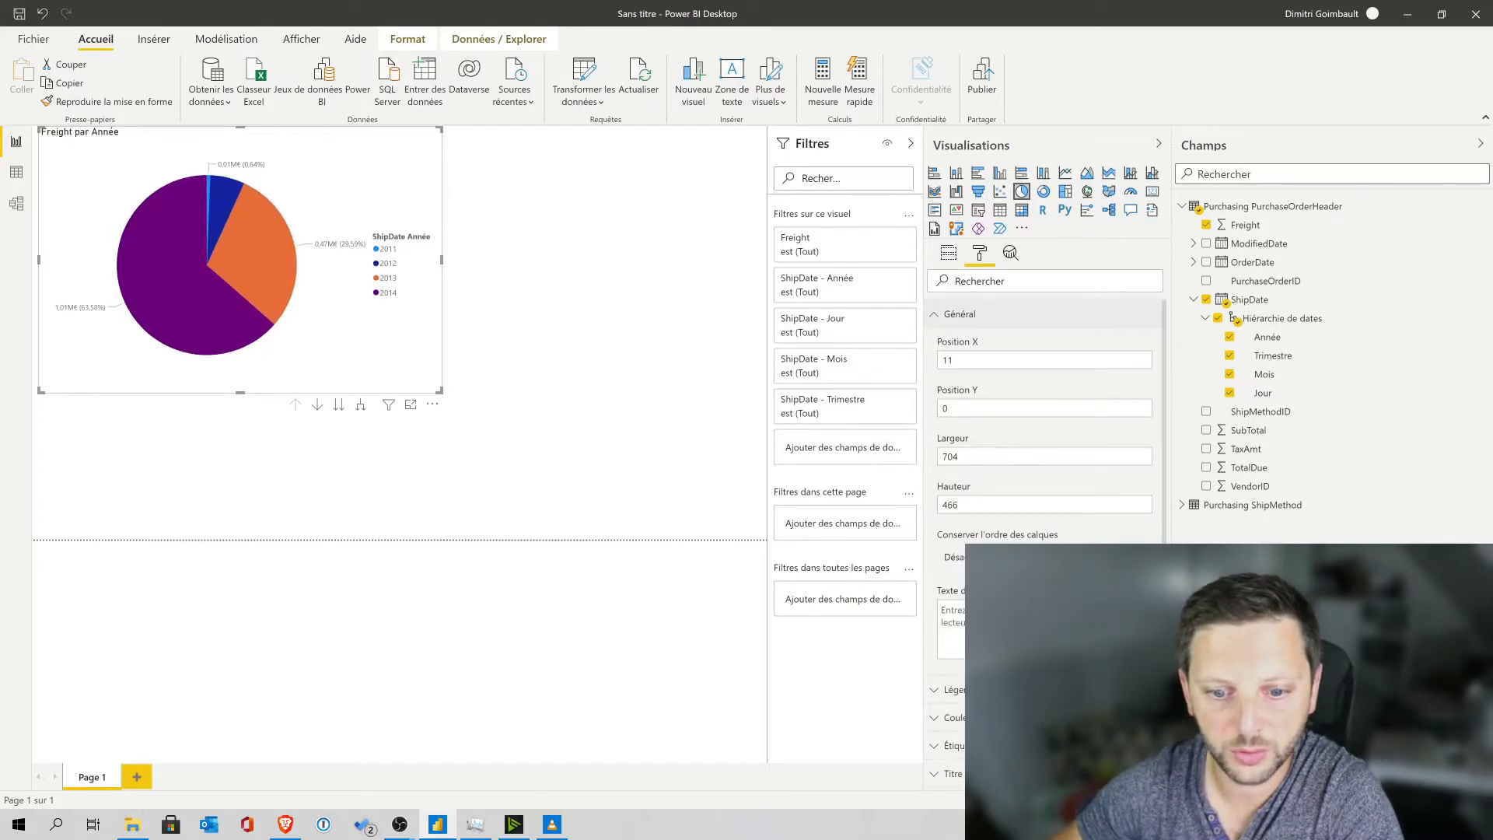
click(1027, 629)
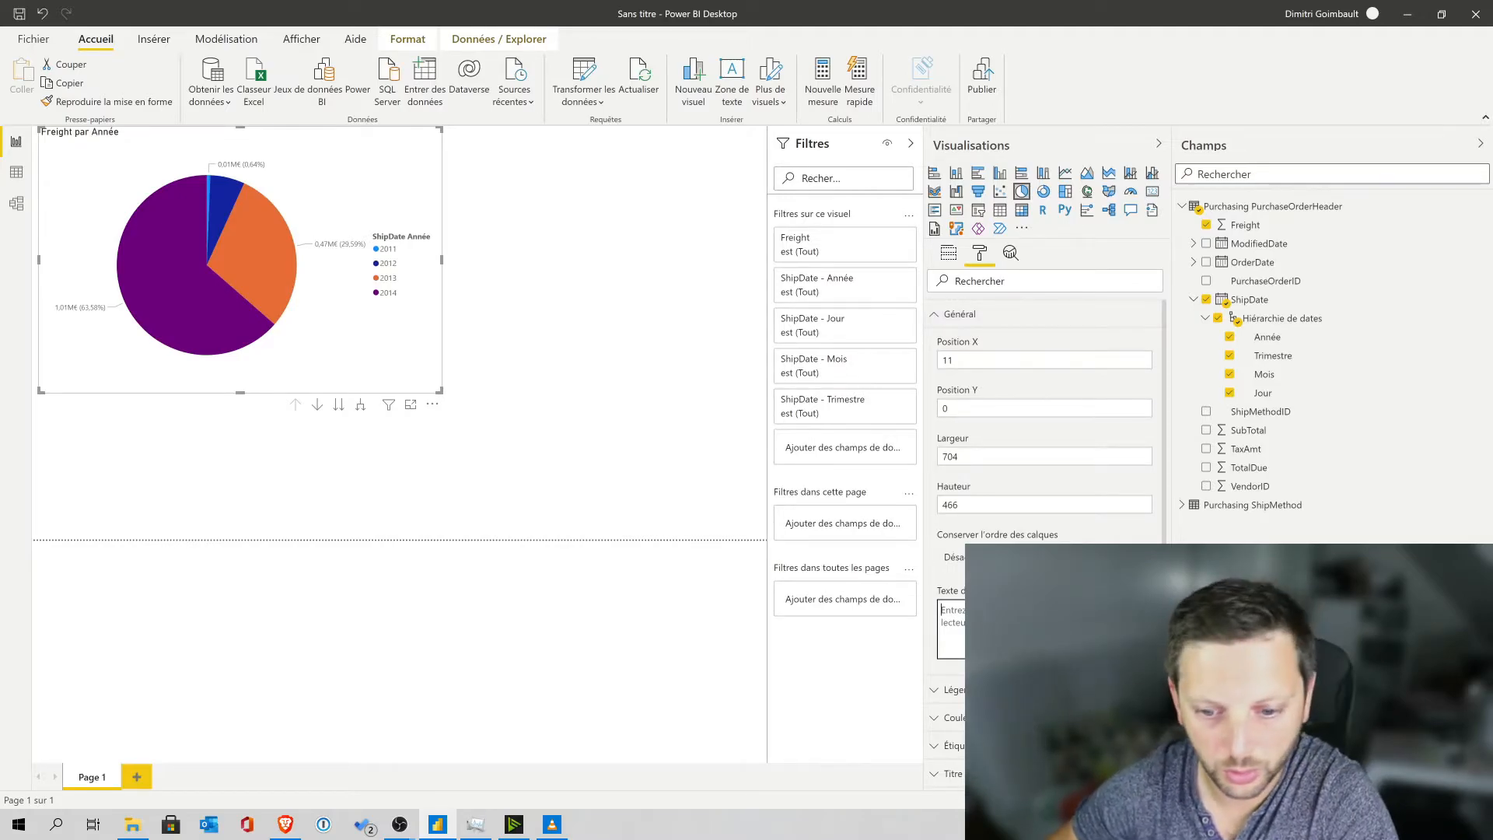
click(960, 314)
Change the pie chart's title text to "Frais annuels"
click(953, 426)
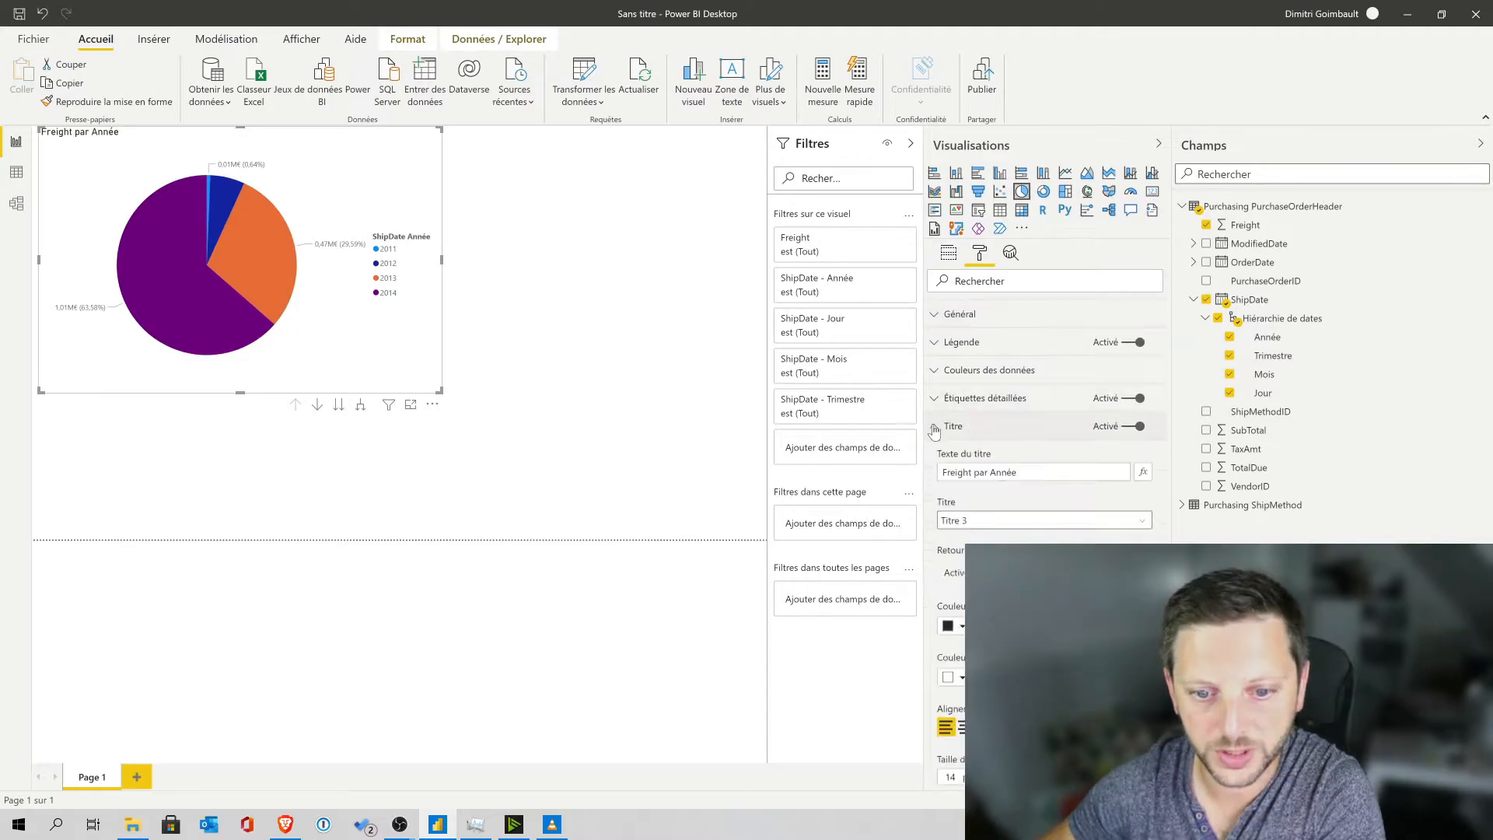
drag(1025, 472, 889, 470)
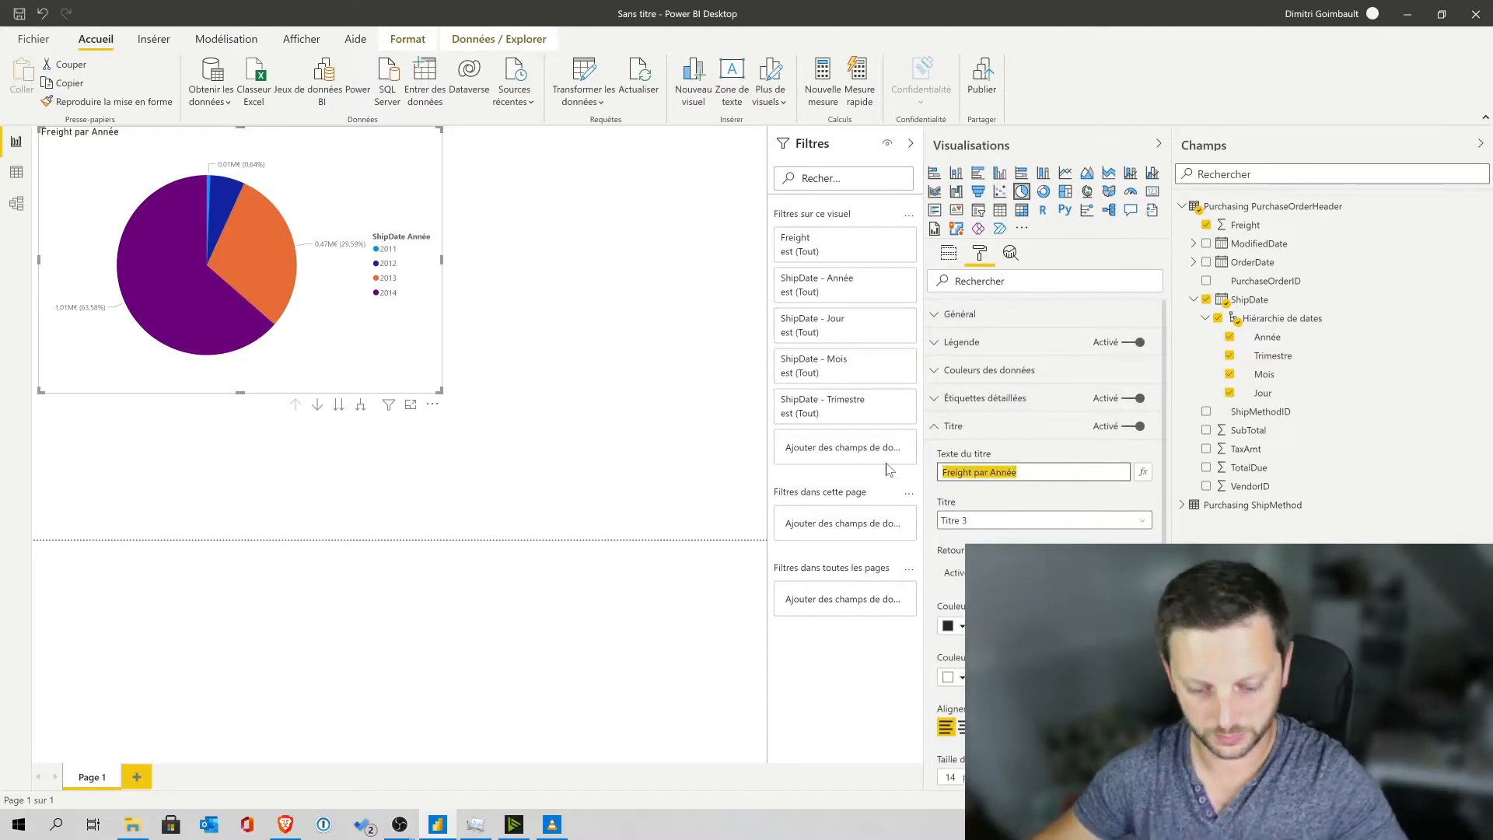
text(Frais annuels)
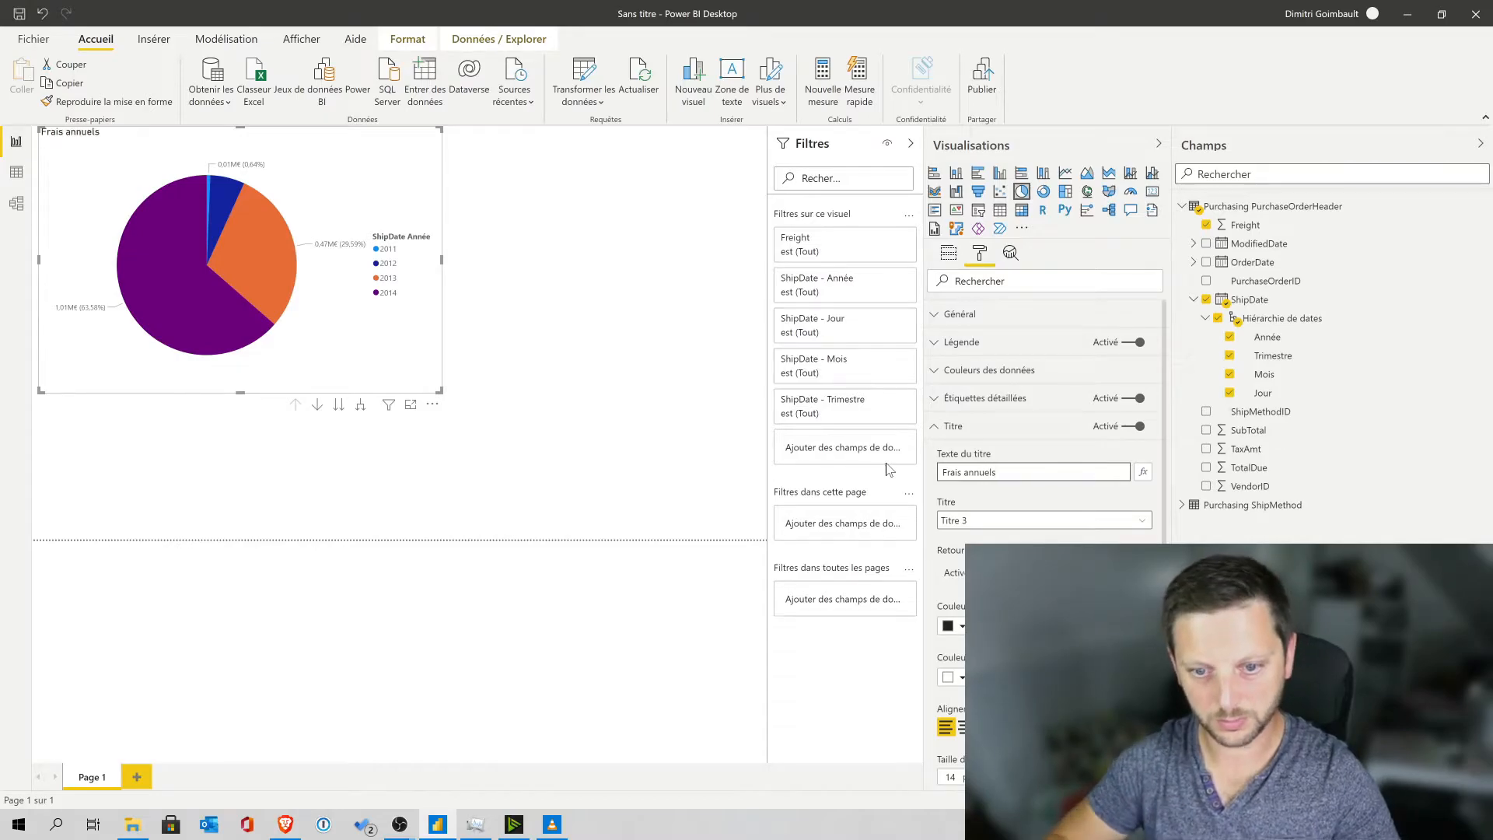
click(934, 430)
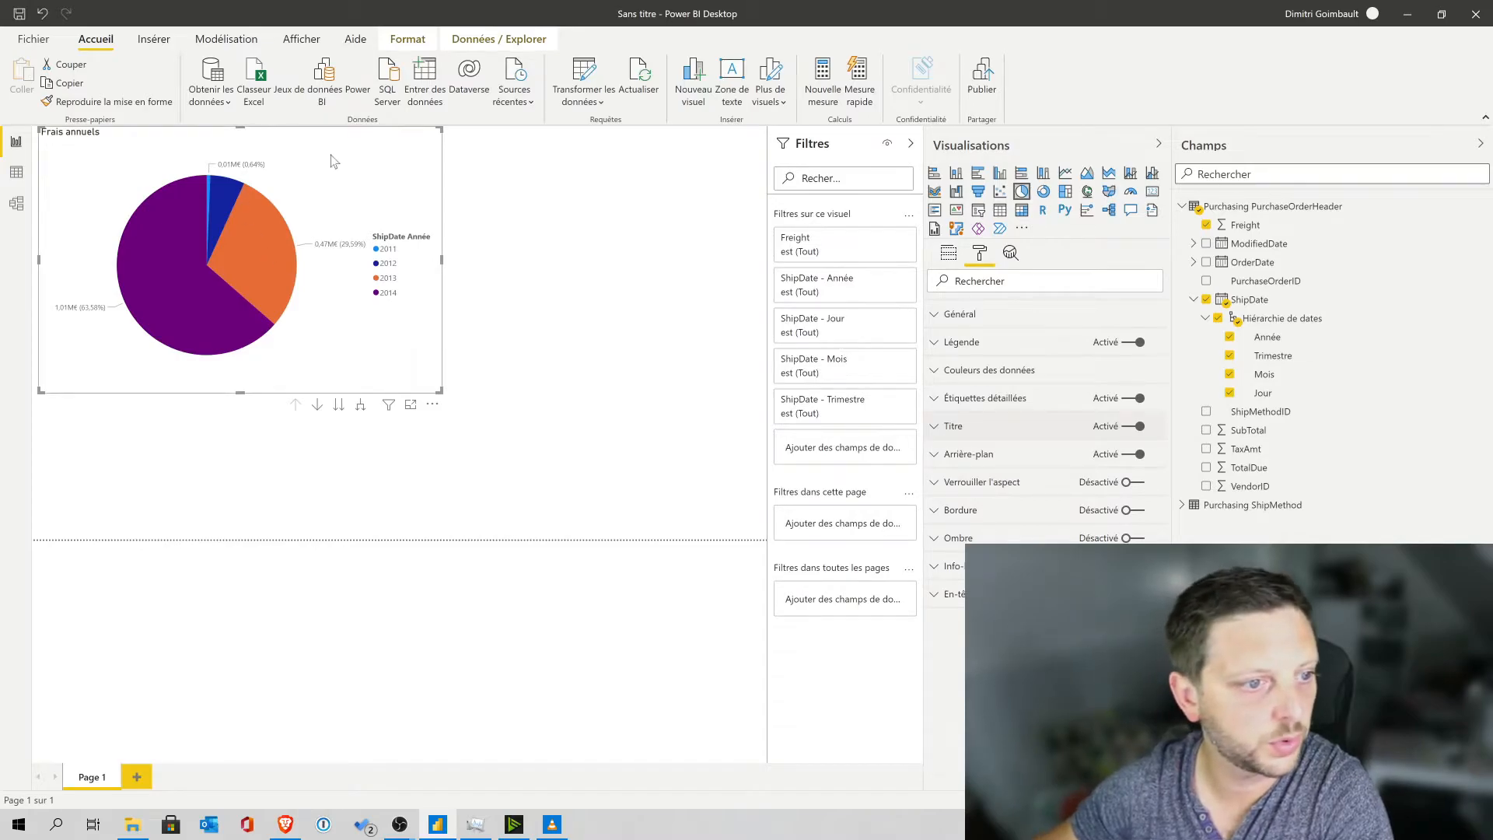
Highlight the 2012, 2014 and 2013 slices of the pie chart in turn and inspect their Freight amounts
mouse_move(221, 187)
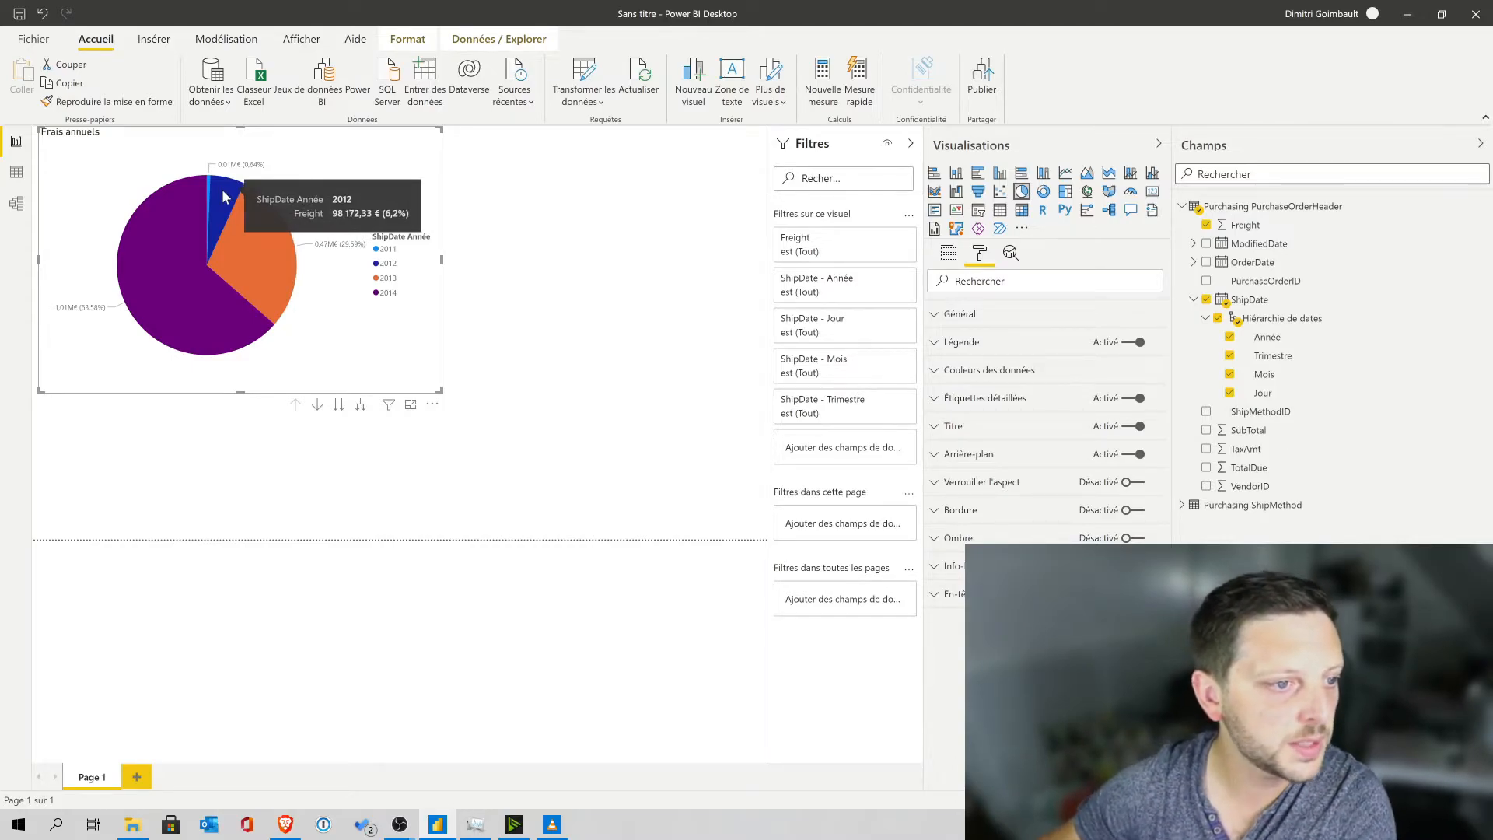
click(225, 196)
click(166, 226)
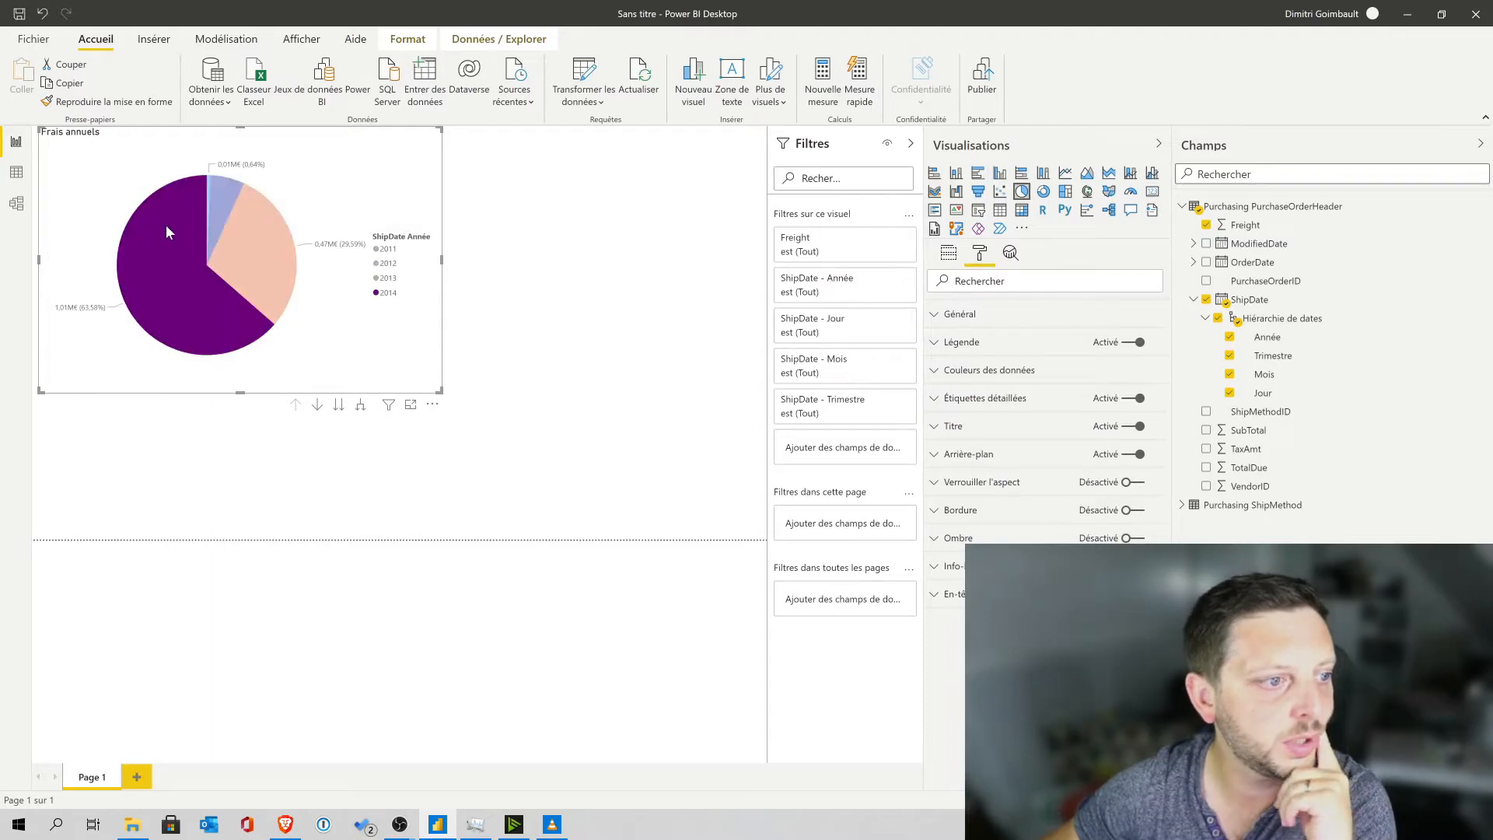
click(263, 274)
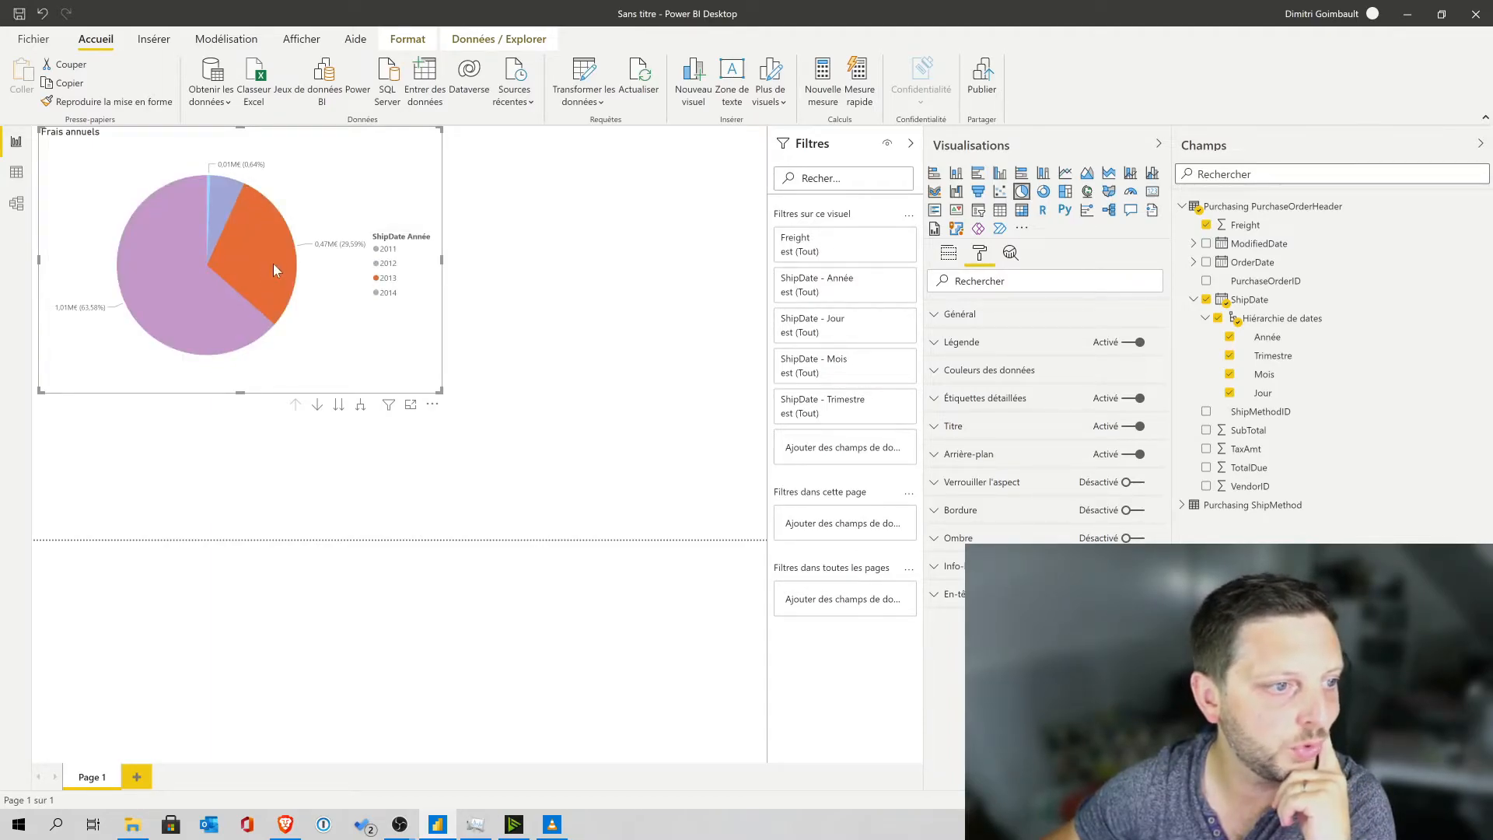
mouse_move(281, 272)
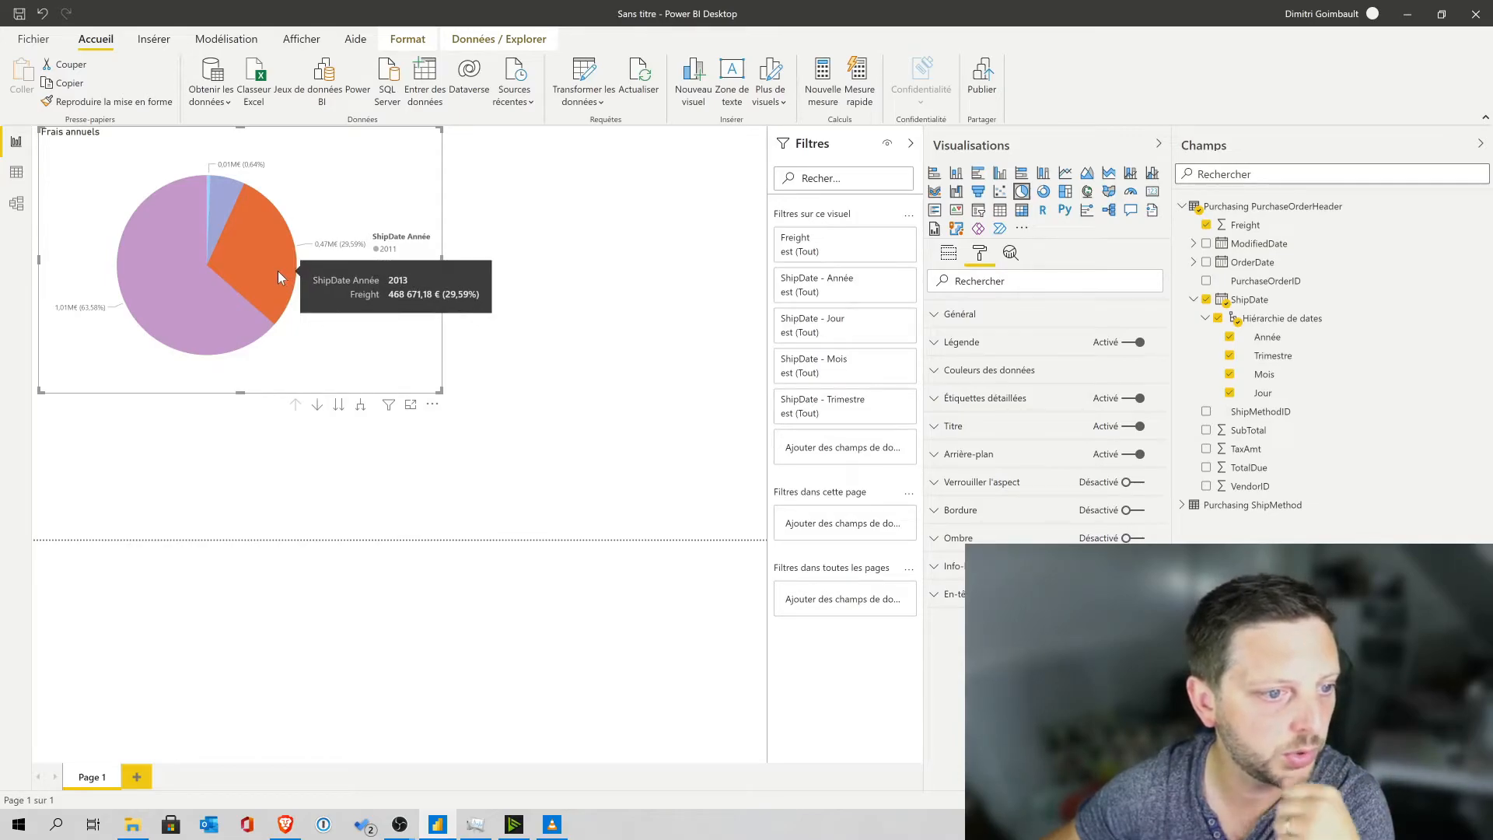
Replace the Freight column's currency format with a number format without the euro symbol
click(15, 171)
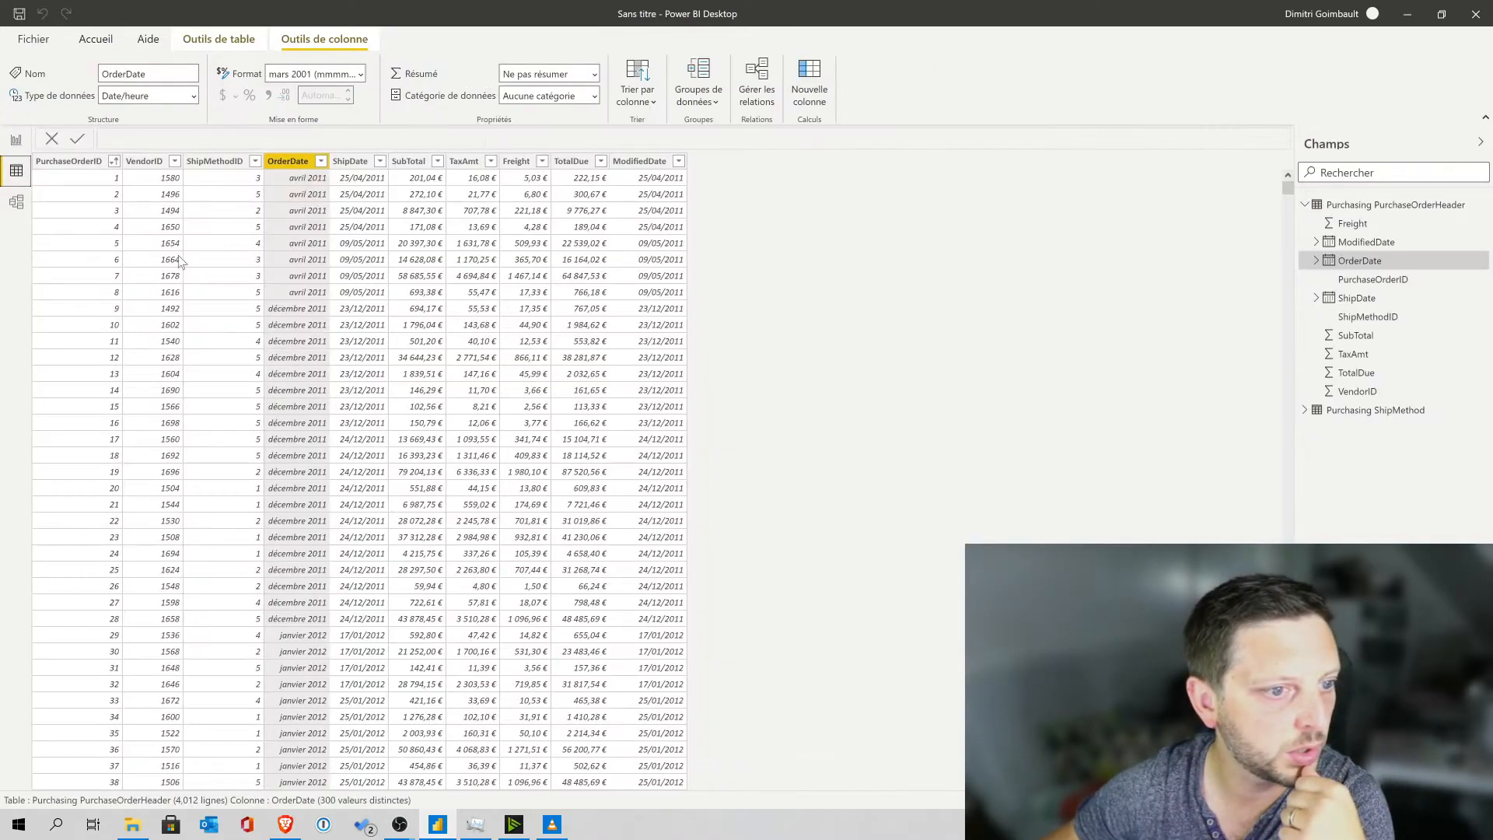
click(516, 162)
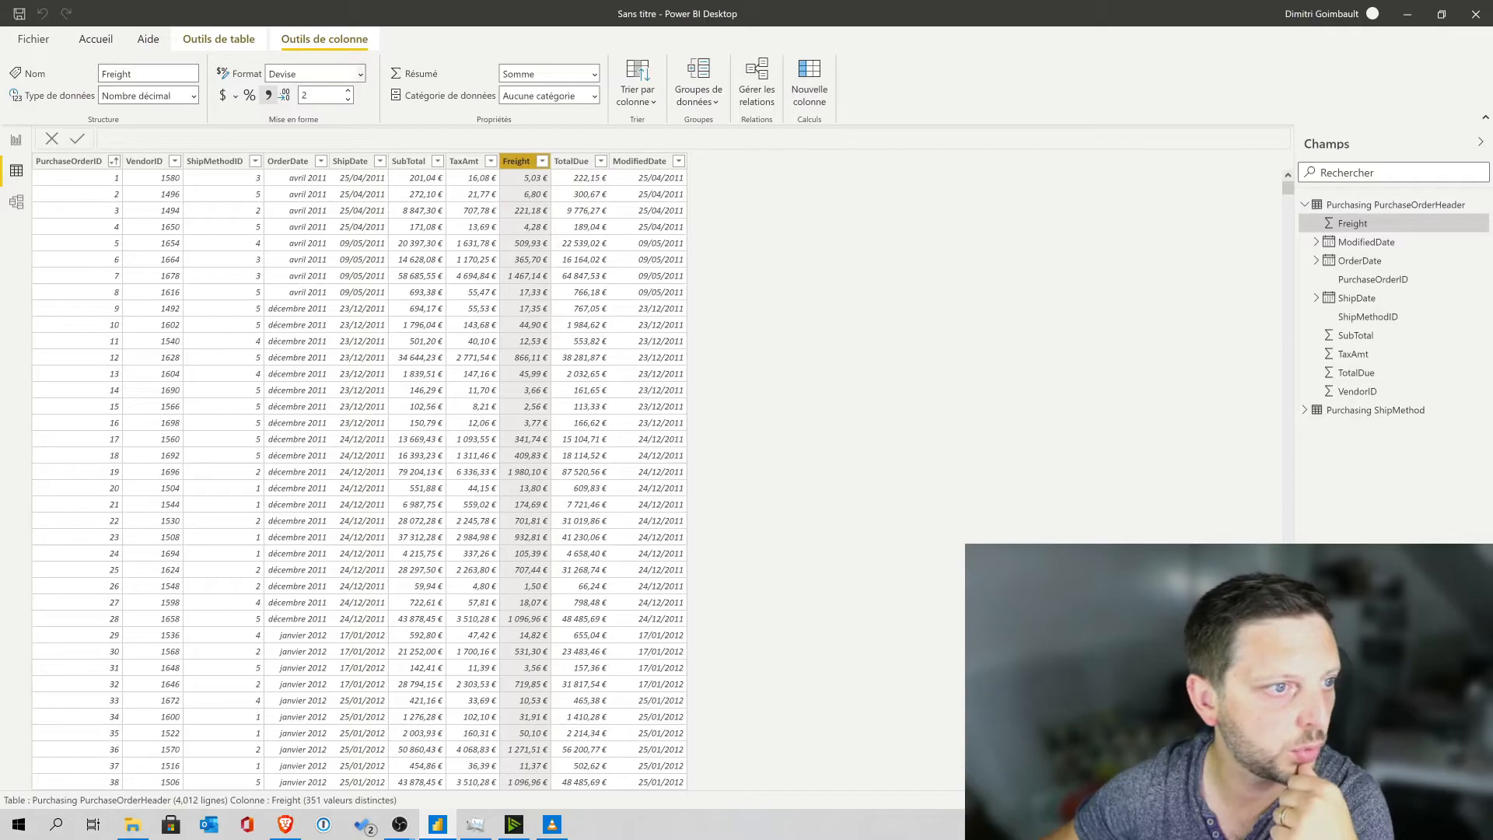
click(360, 73)
click(267, 137)
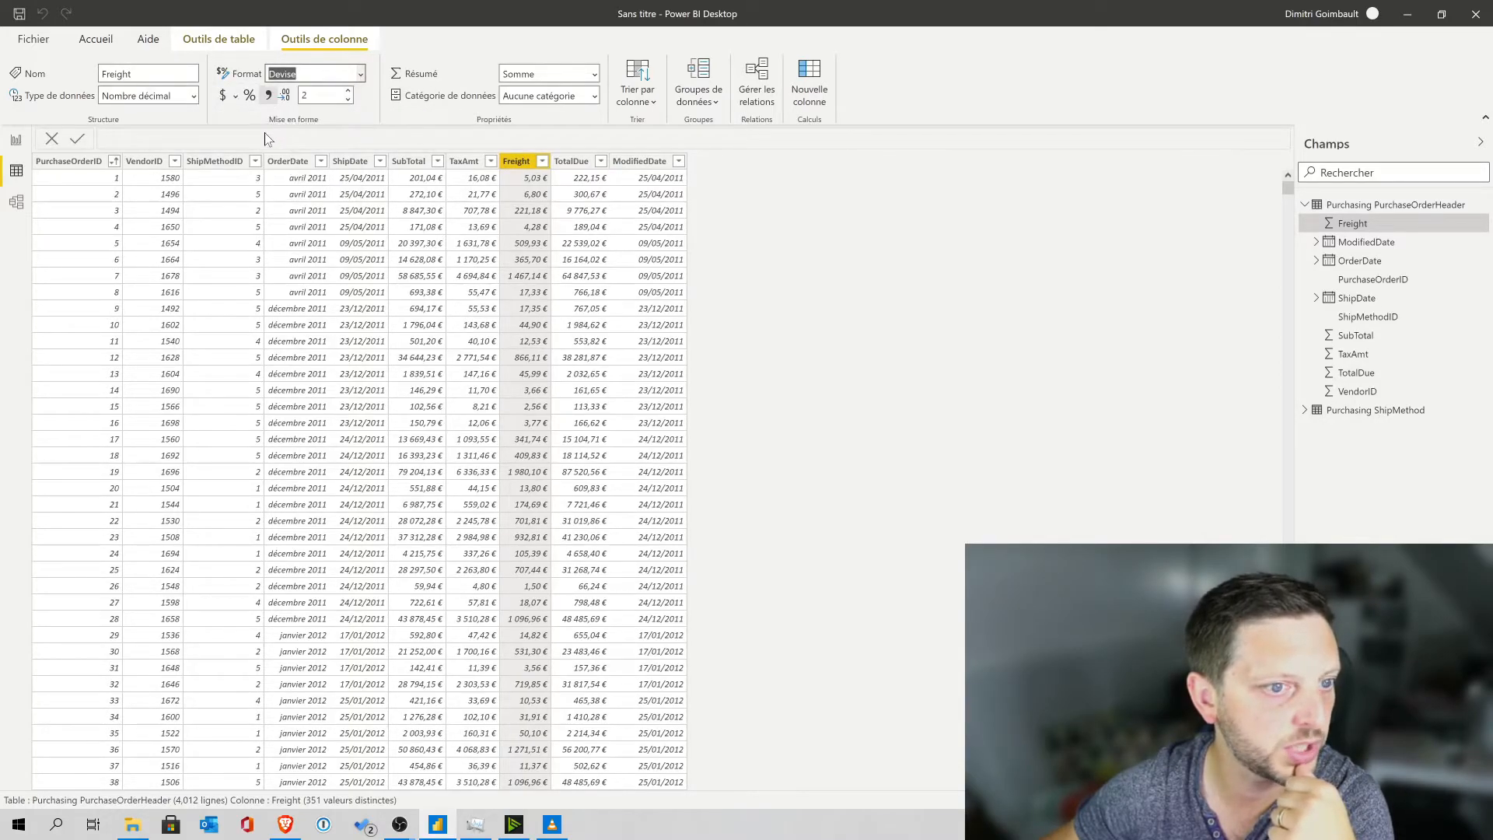
Return to the report and check the pie chart's labels, highlighting the 2012 and 2014 slices in turn
click(15, 141)
click(264, 241)
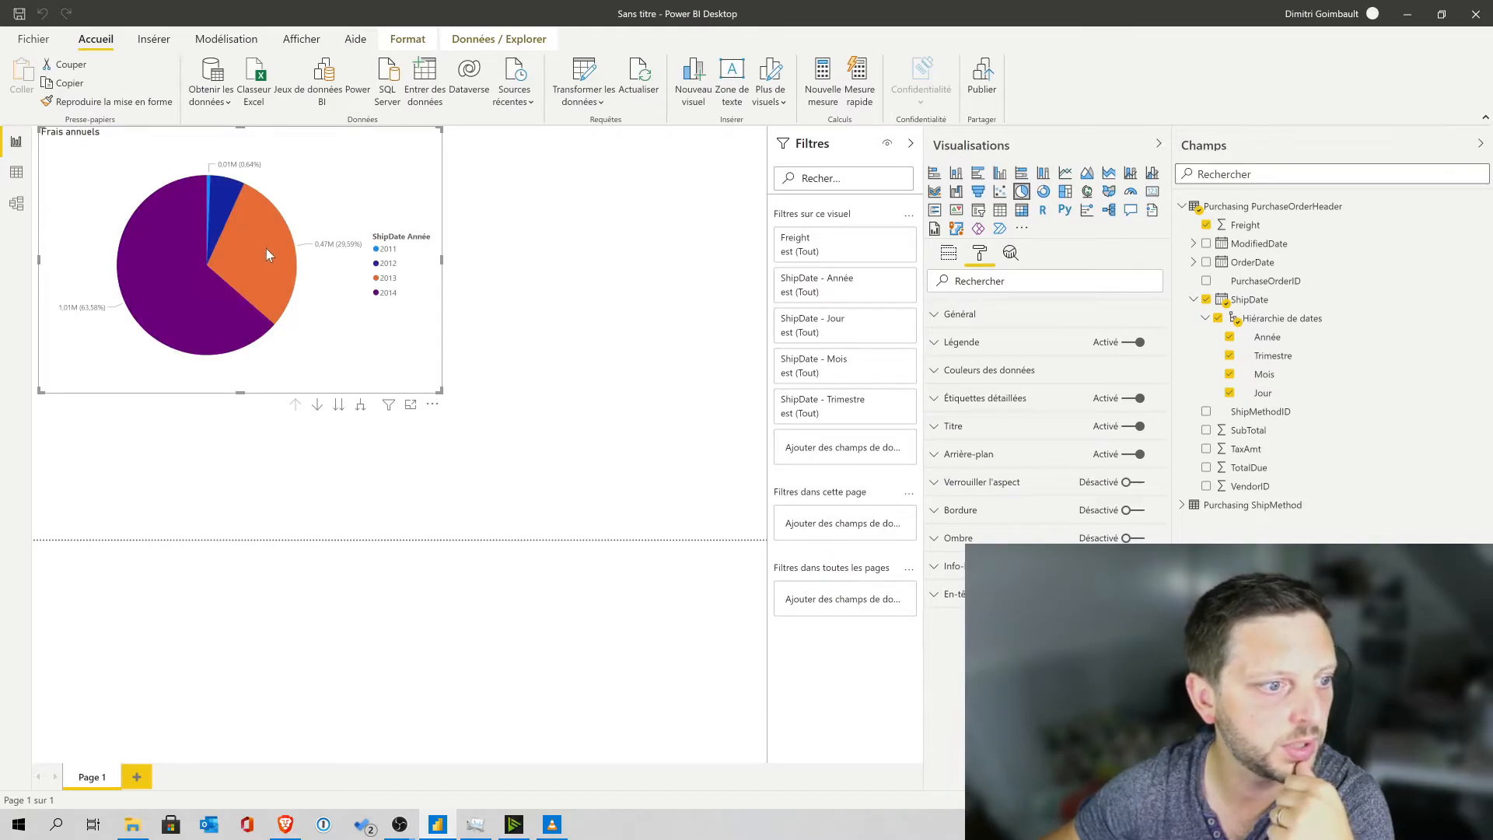
click(231, 213)
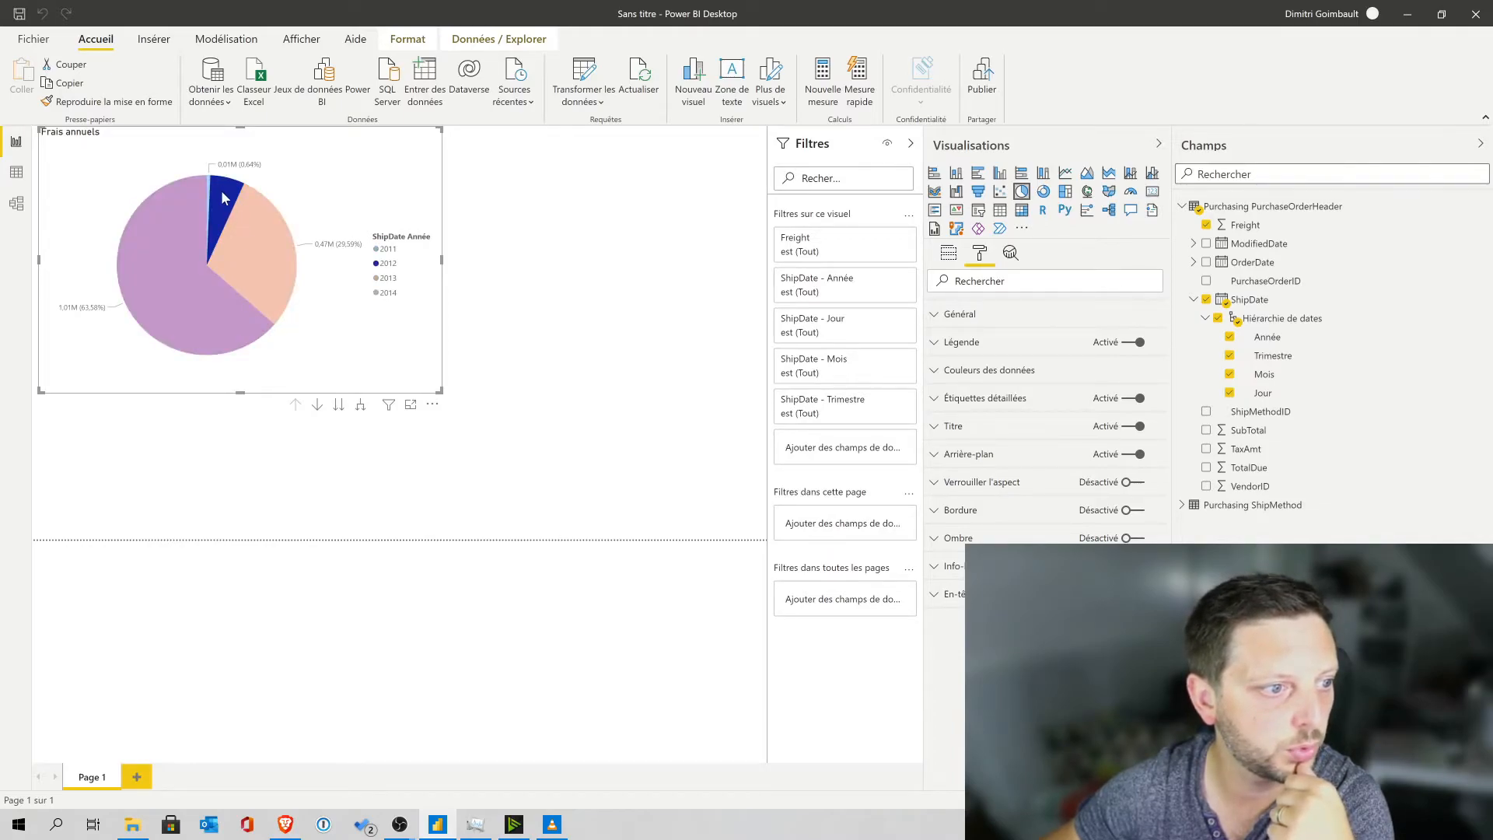
click(174, 227)
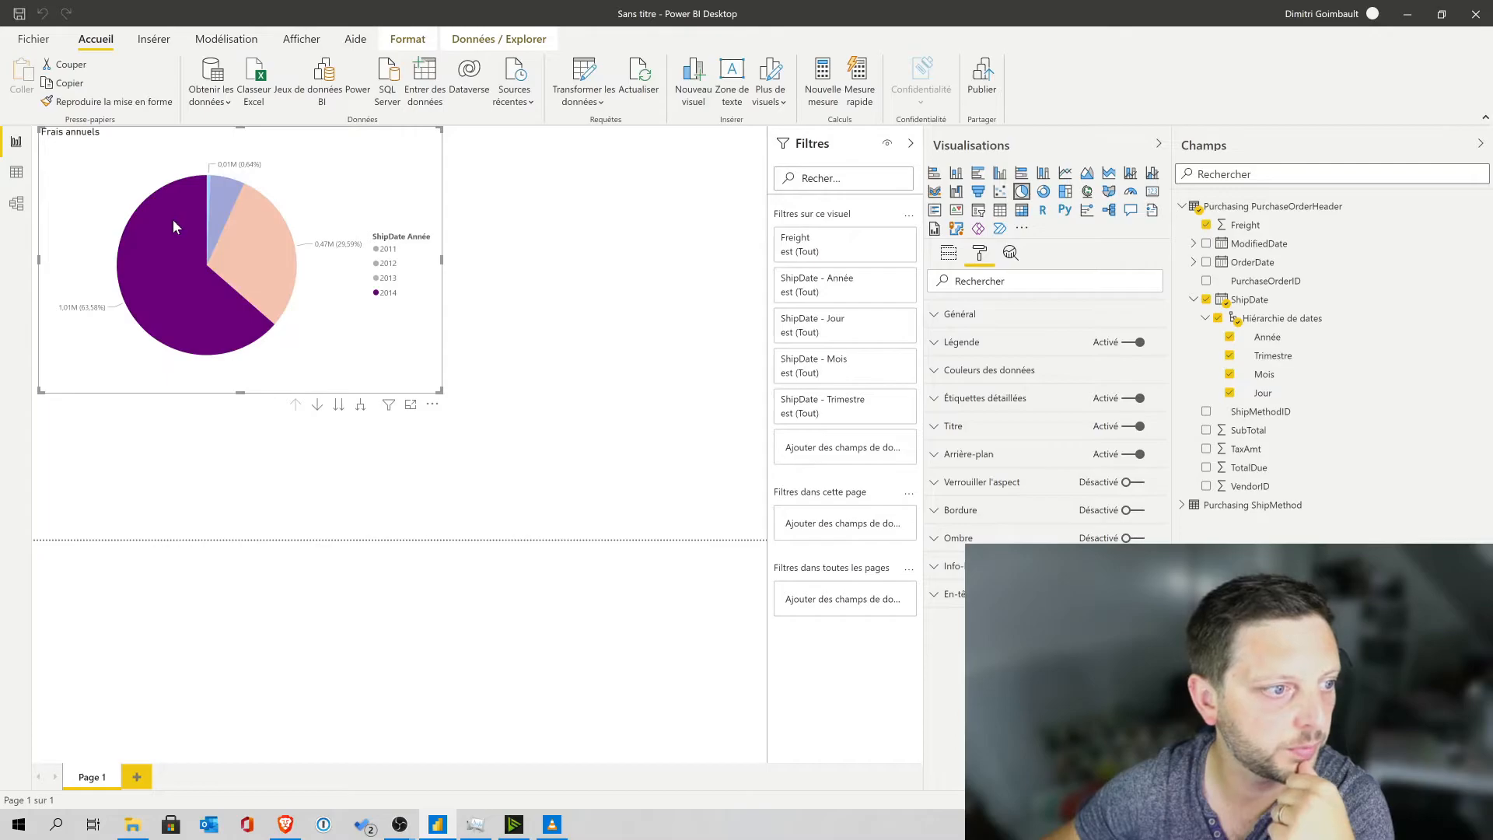
click(172, 267)
click(173, 267)
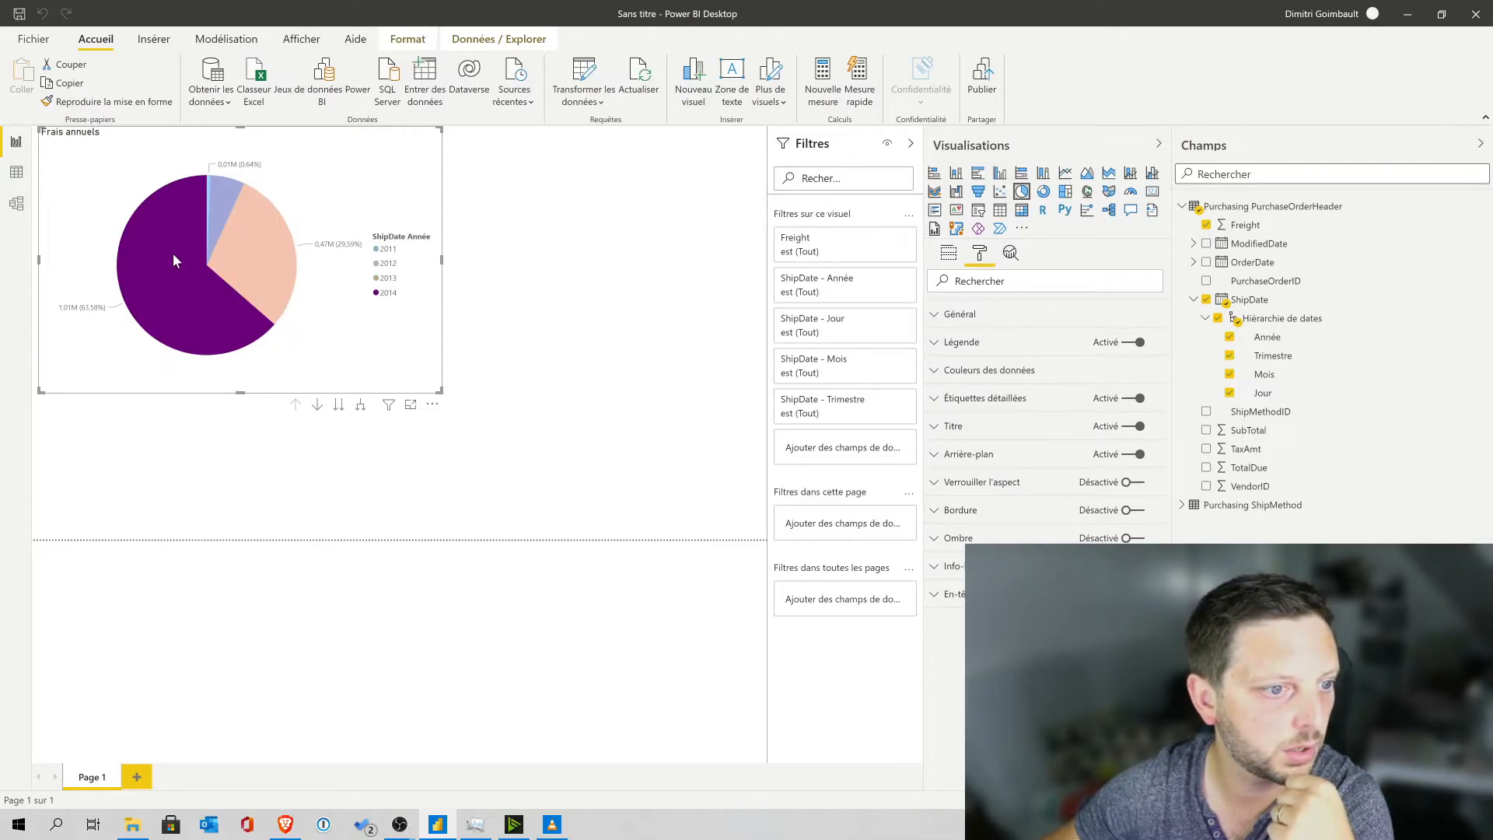
Format the Freight column as currency with the Euro (123 €) symbol
mouse_move(173, 261)
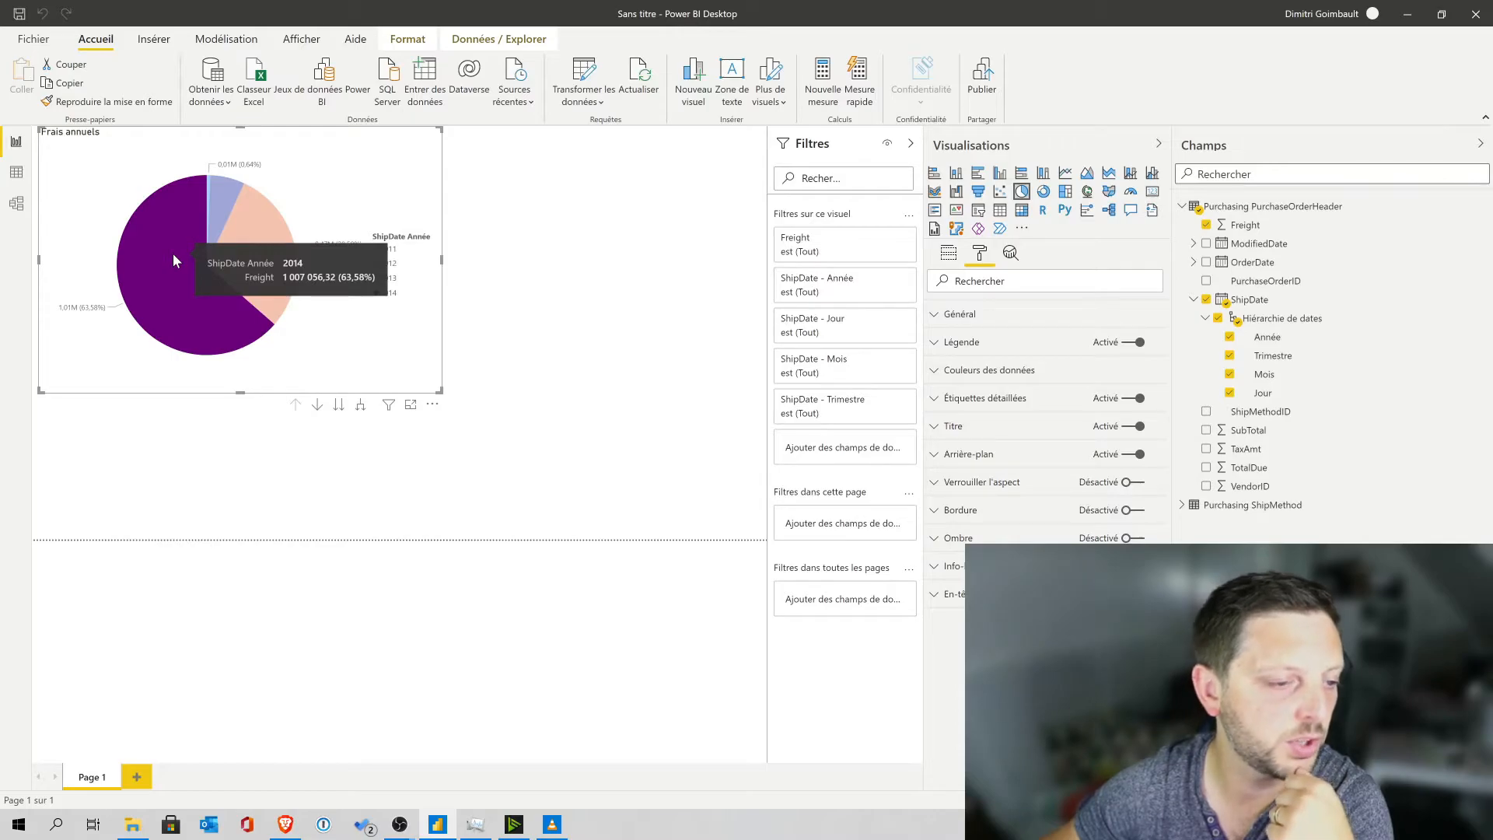
click(16, 172)
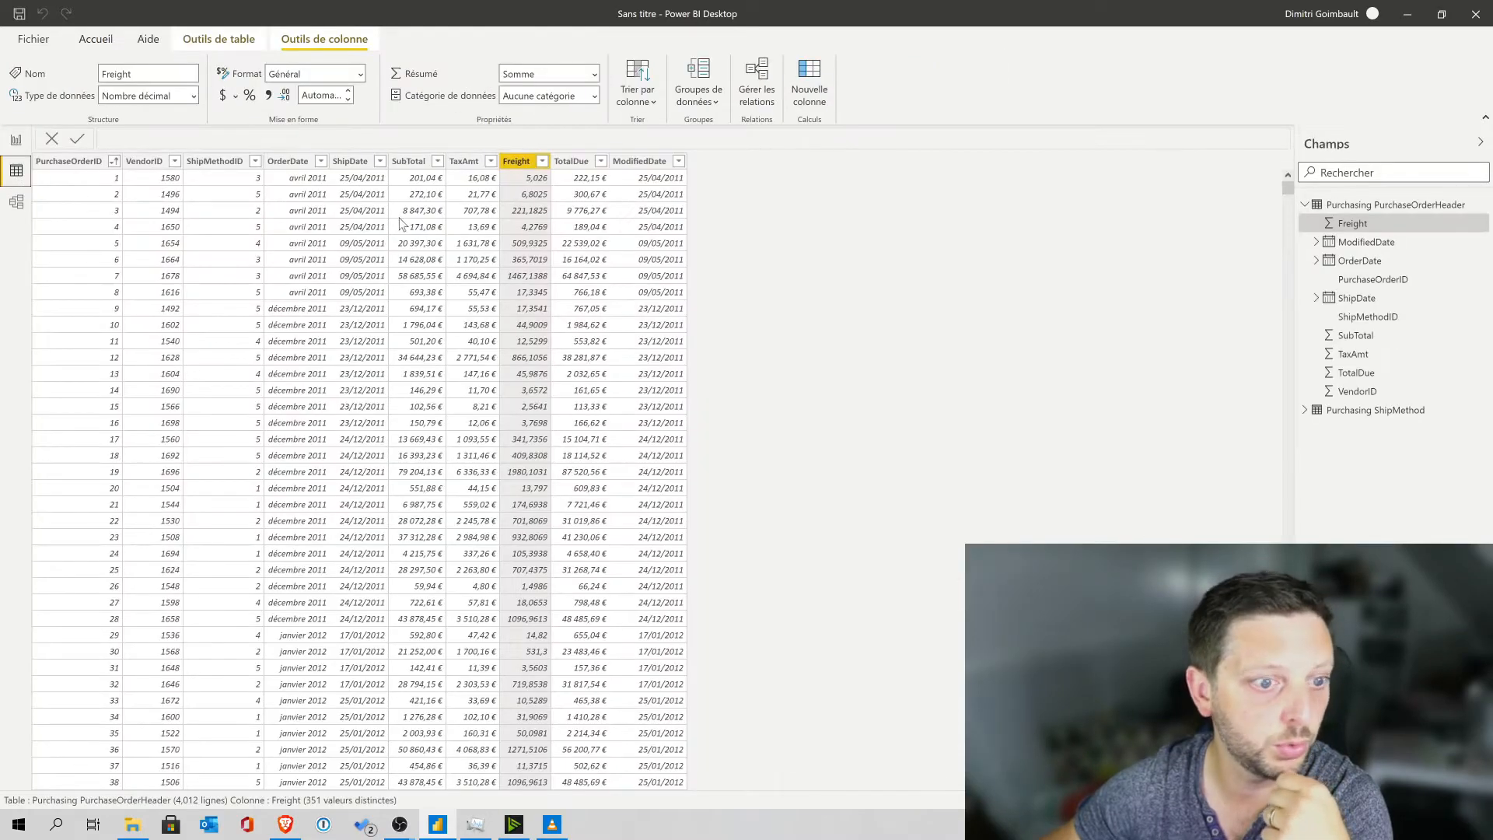
click(360, 75)
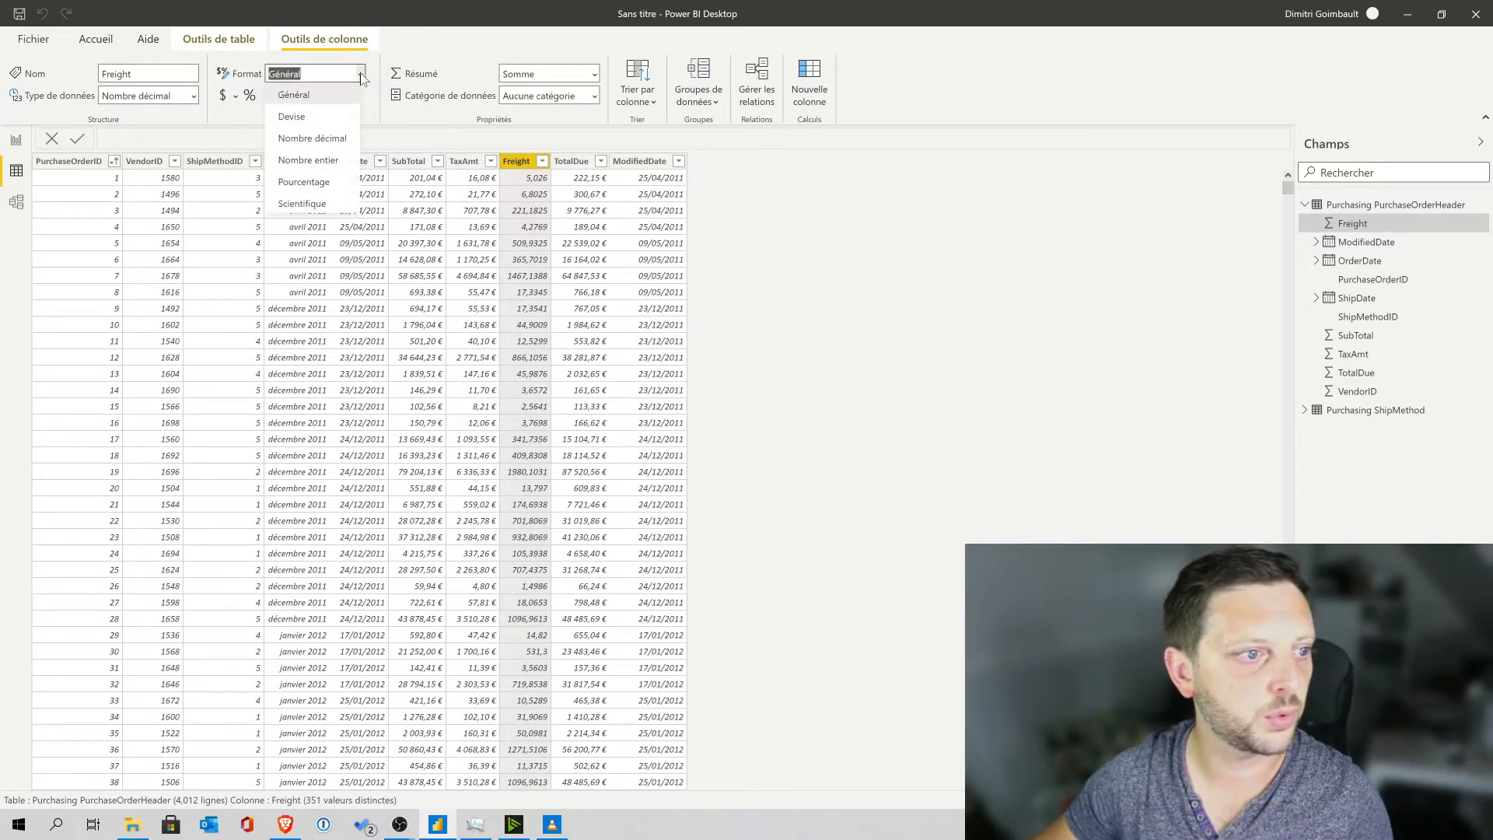
click(333, 118)
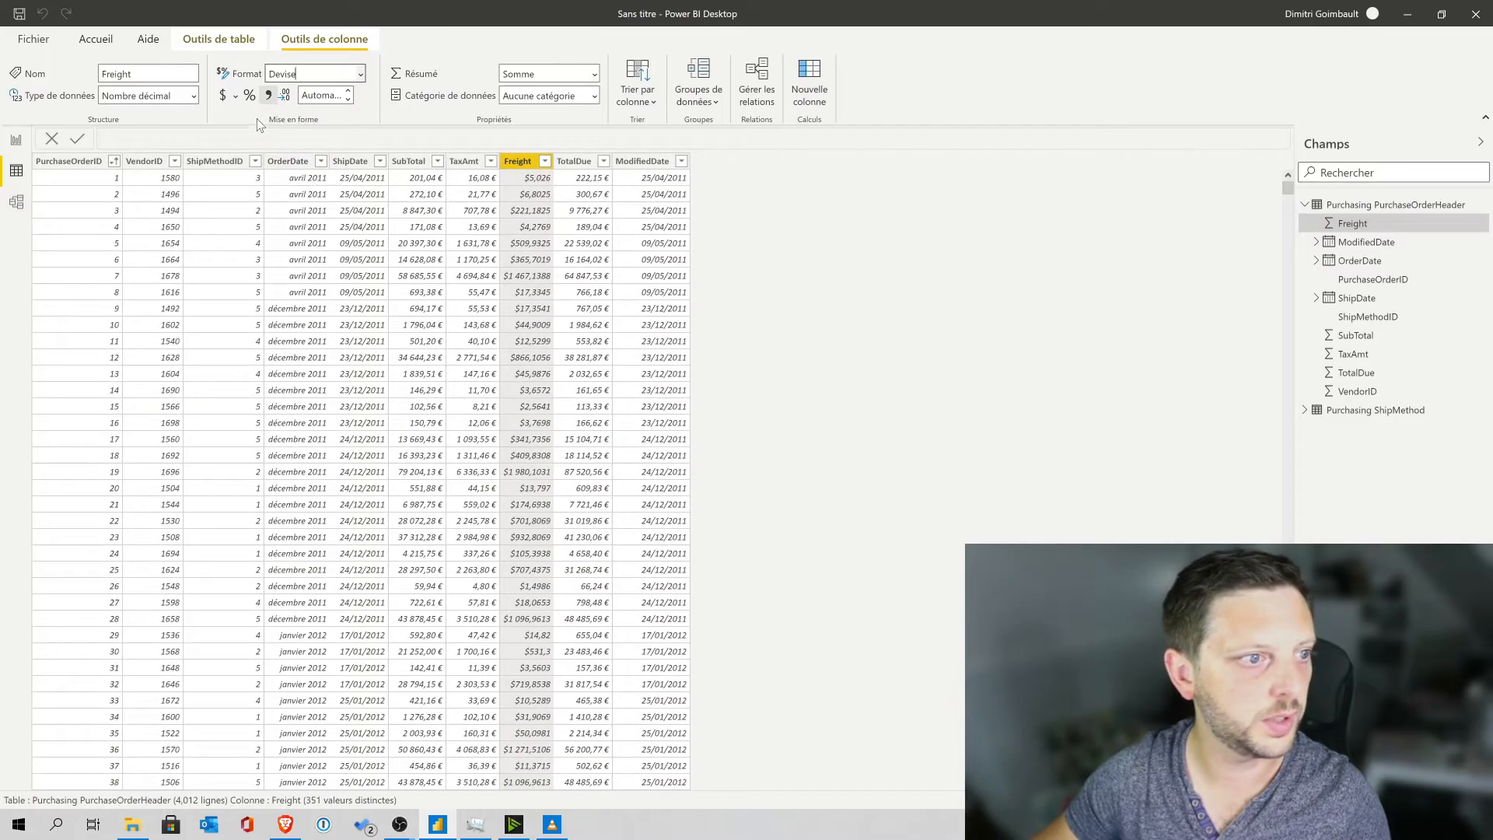
click(235, 96)
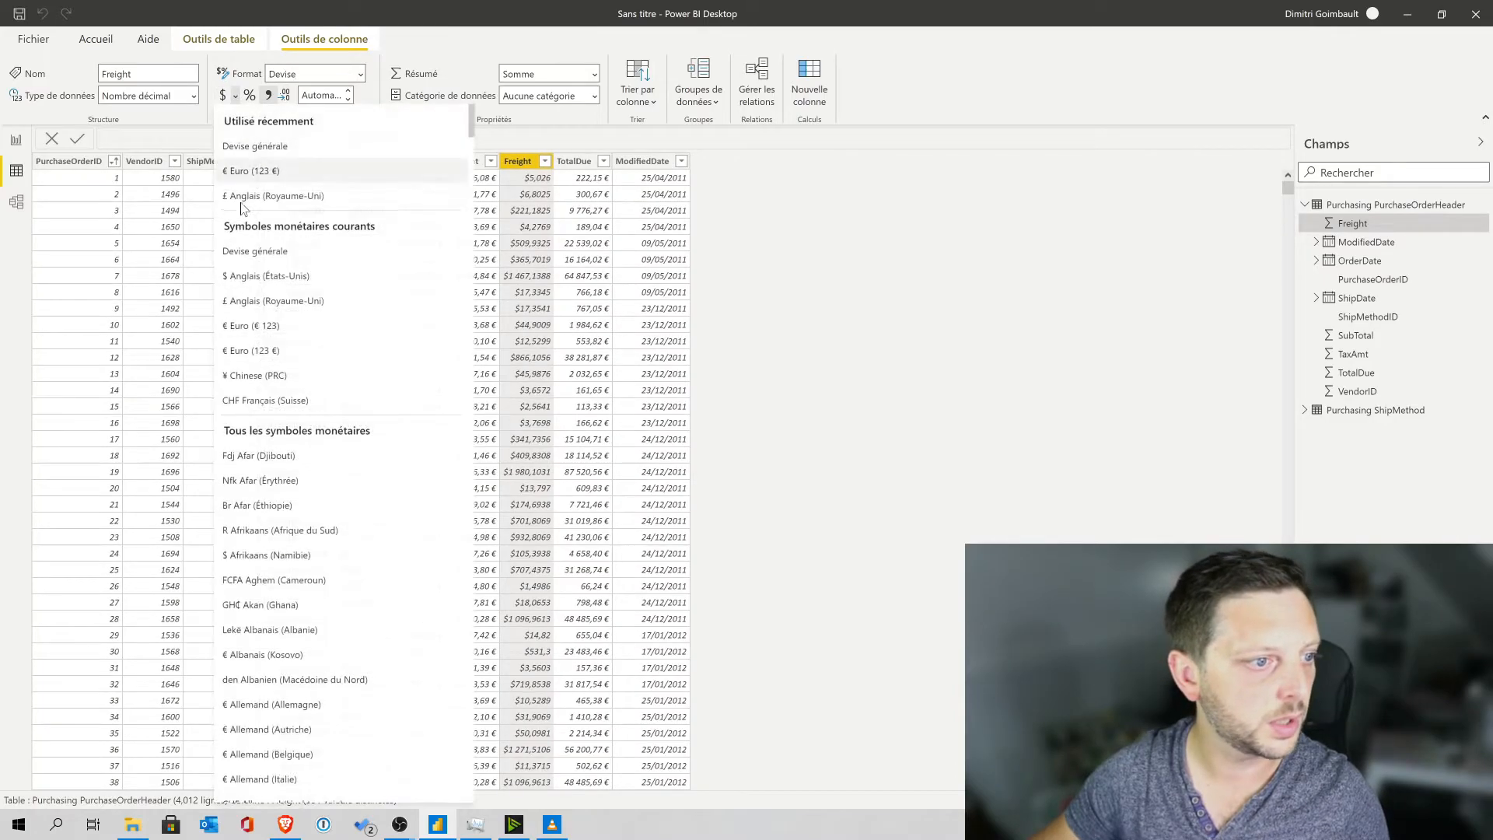
click(267, 357)
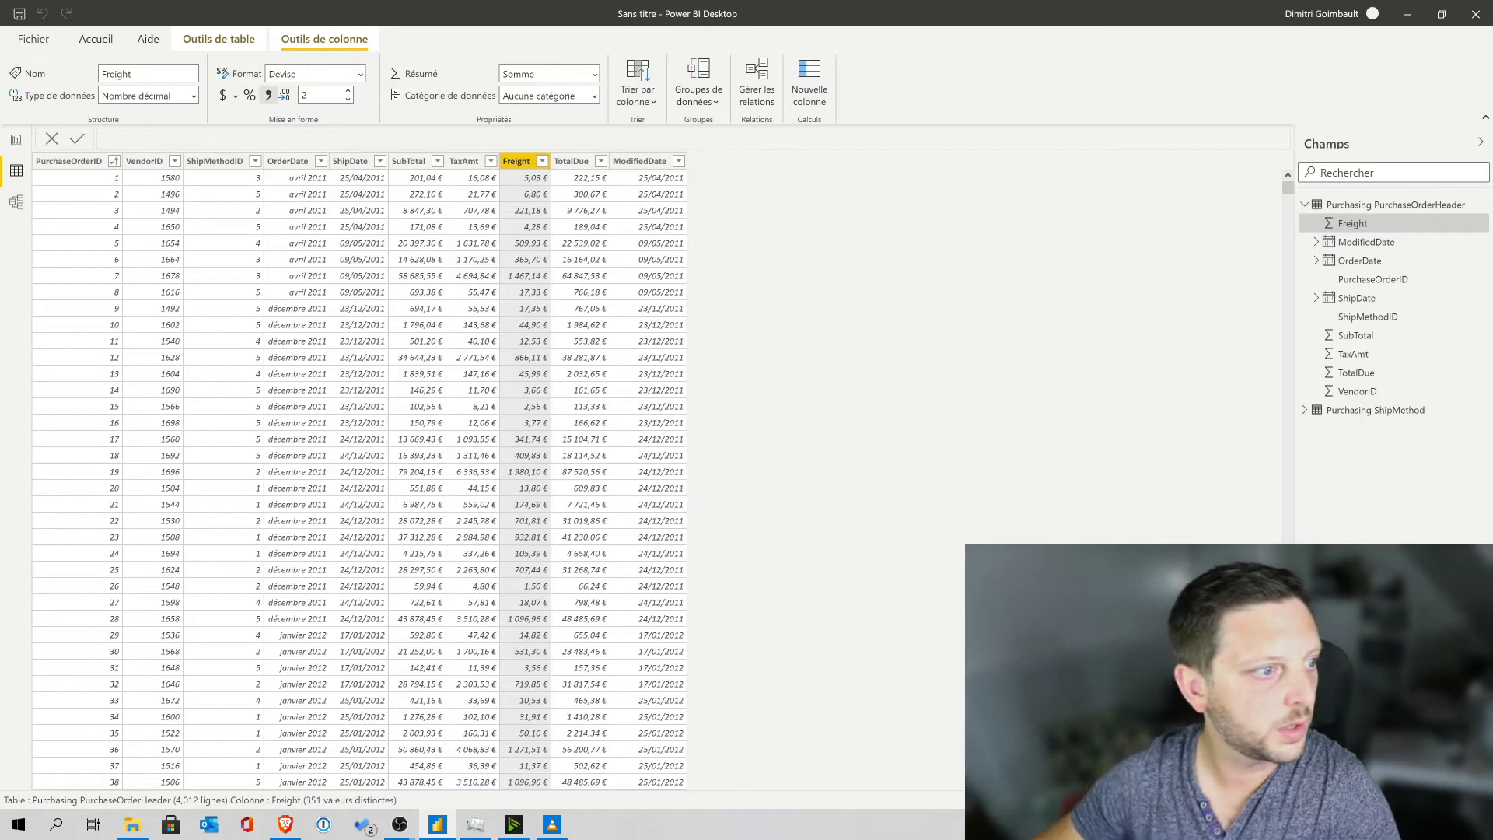
Return to the report and replace the ShipDate hierarchy in the pie chart's legend with ShipMethodID
click(16, 141)
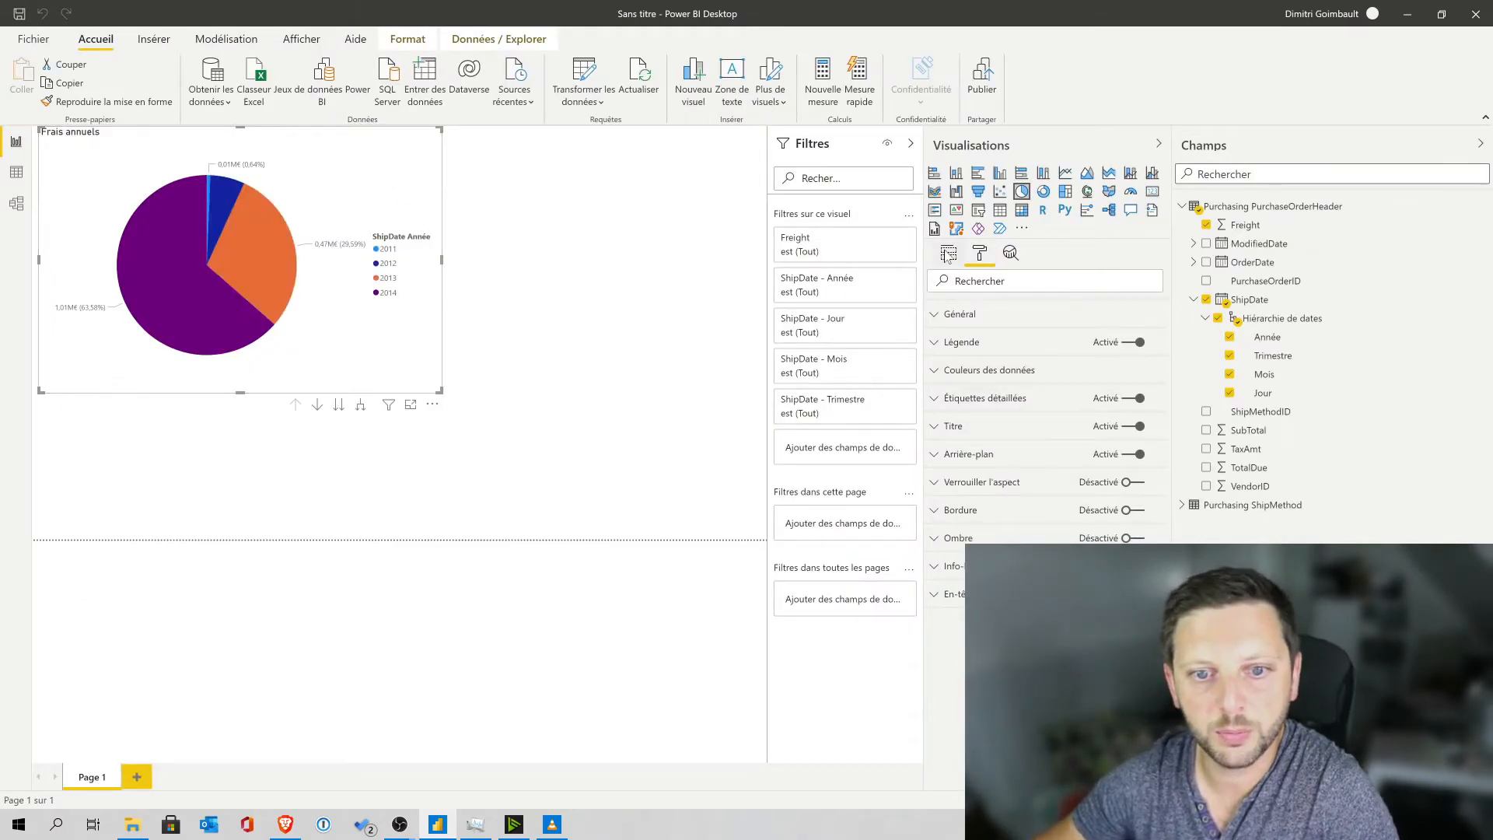
click(948, 254)
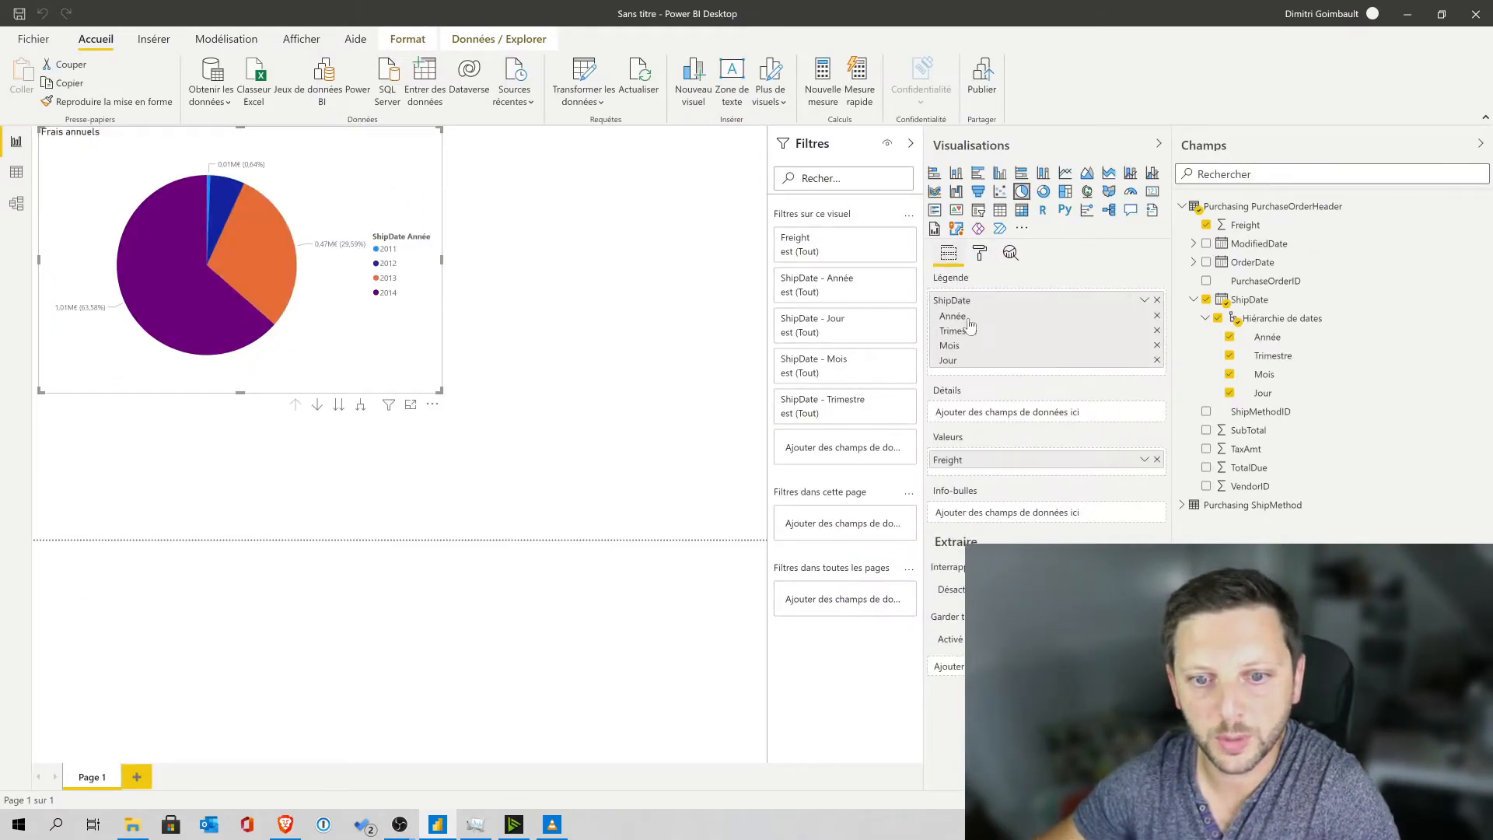
click(1157, 300)
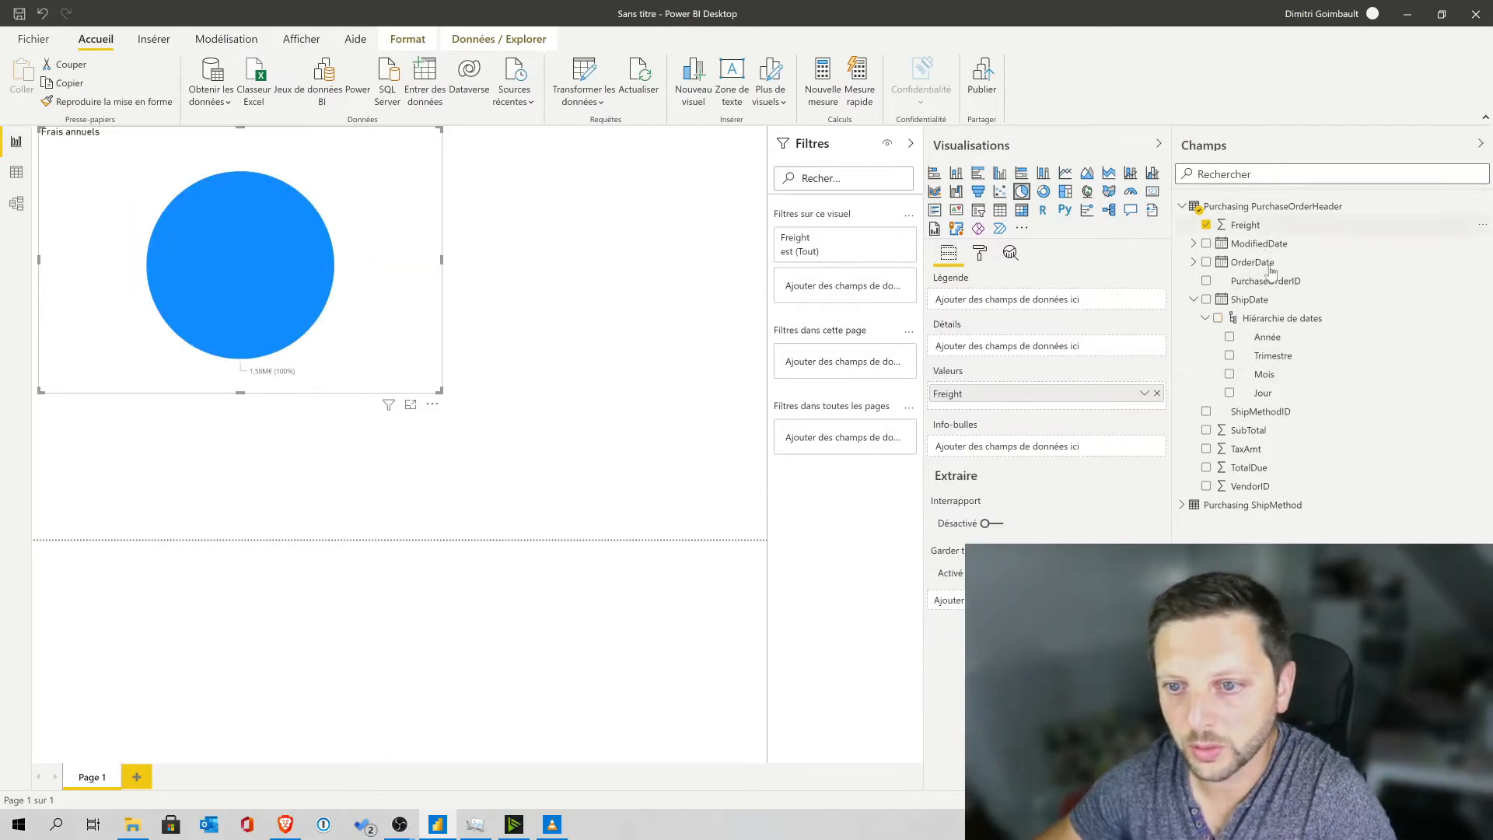
drag(1261, 413, 974, 300)
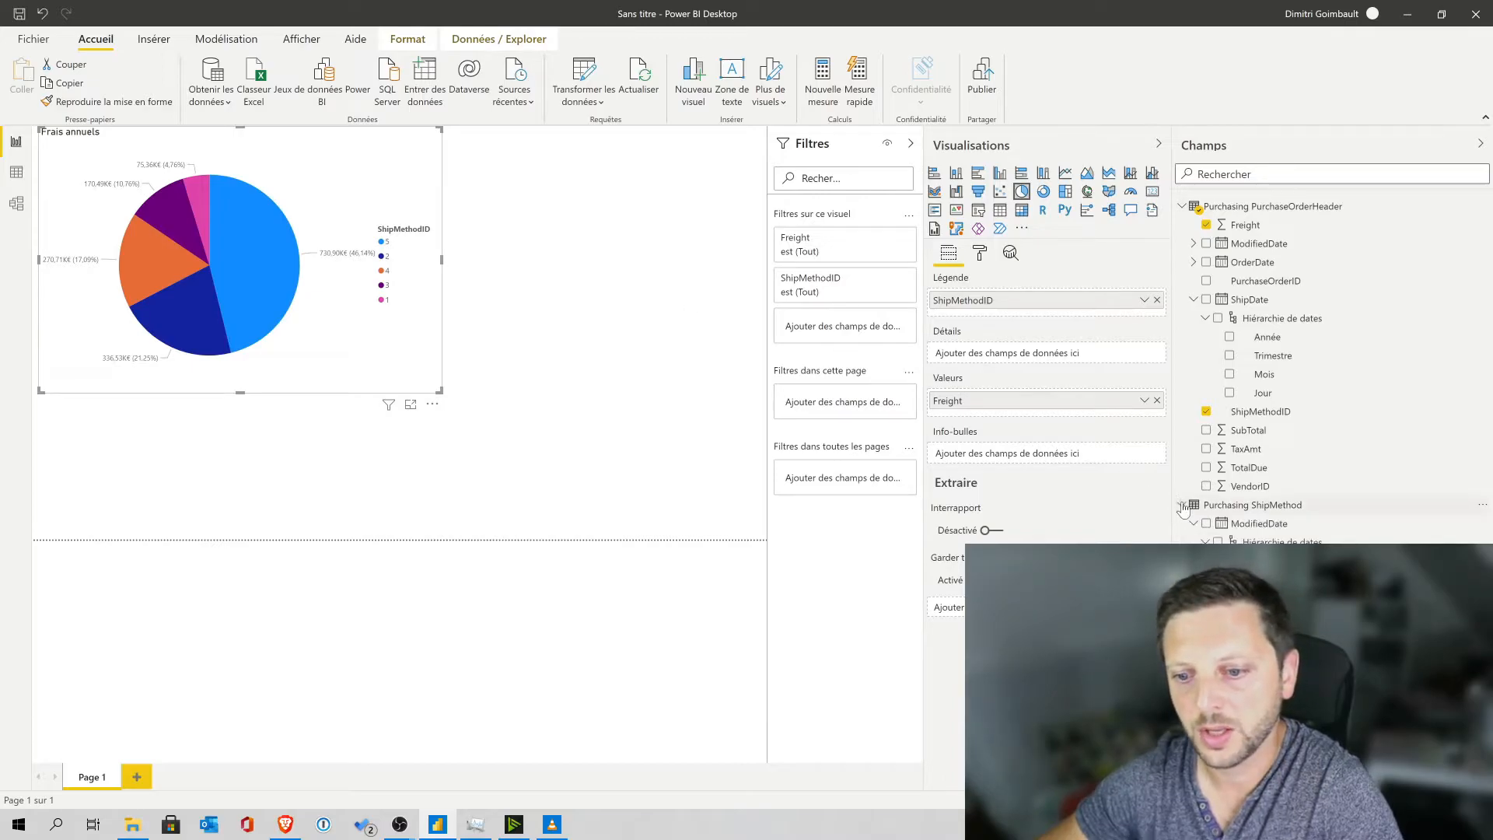
Look through the table data, examining the ShipDate column and the shipping method names in Purchasing ShipMethod
click(1240, 507)
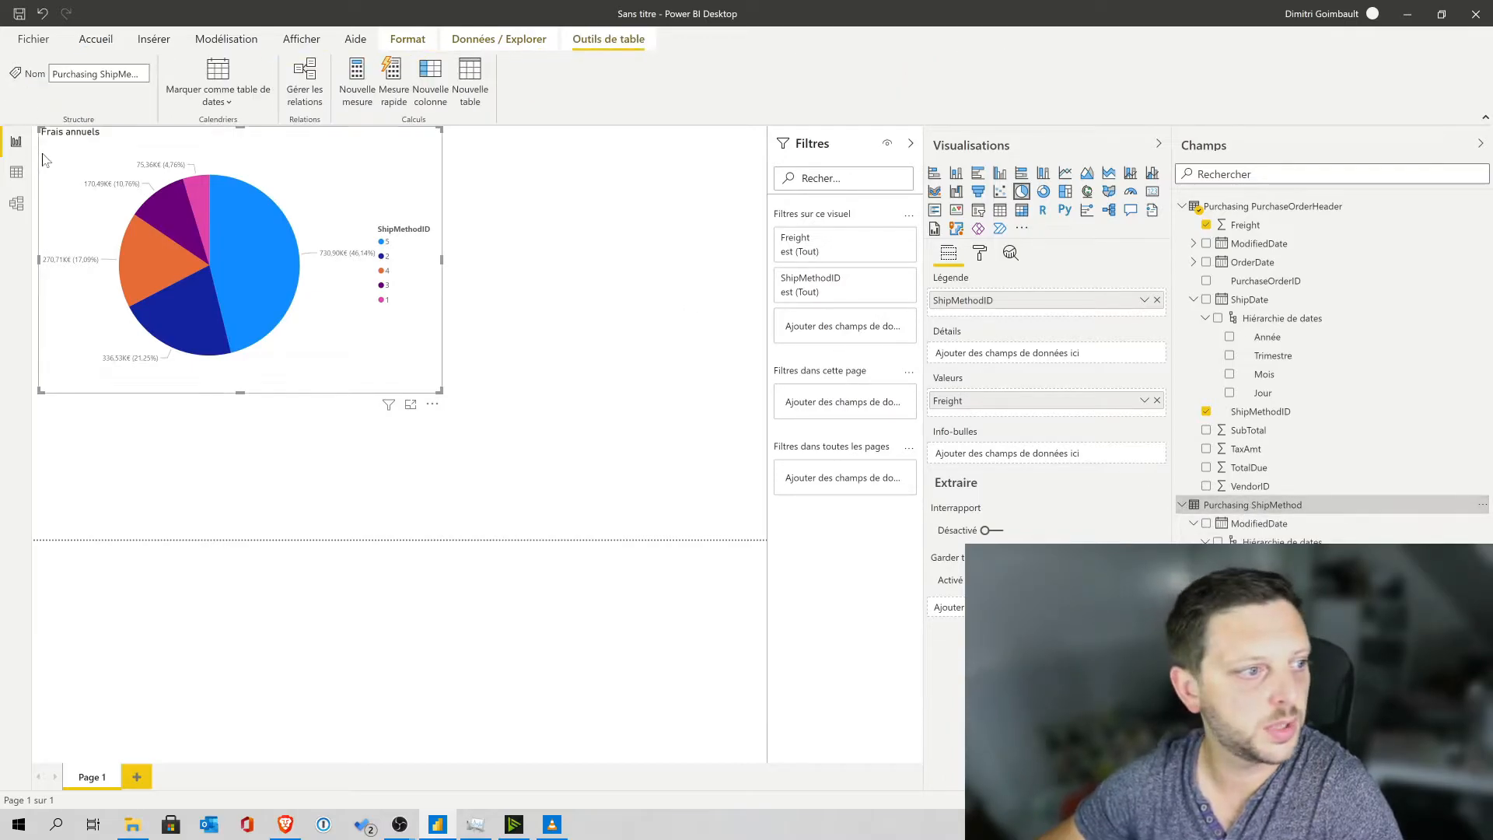
click(17, 172)
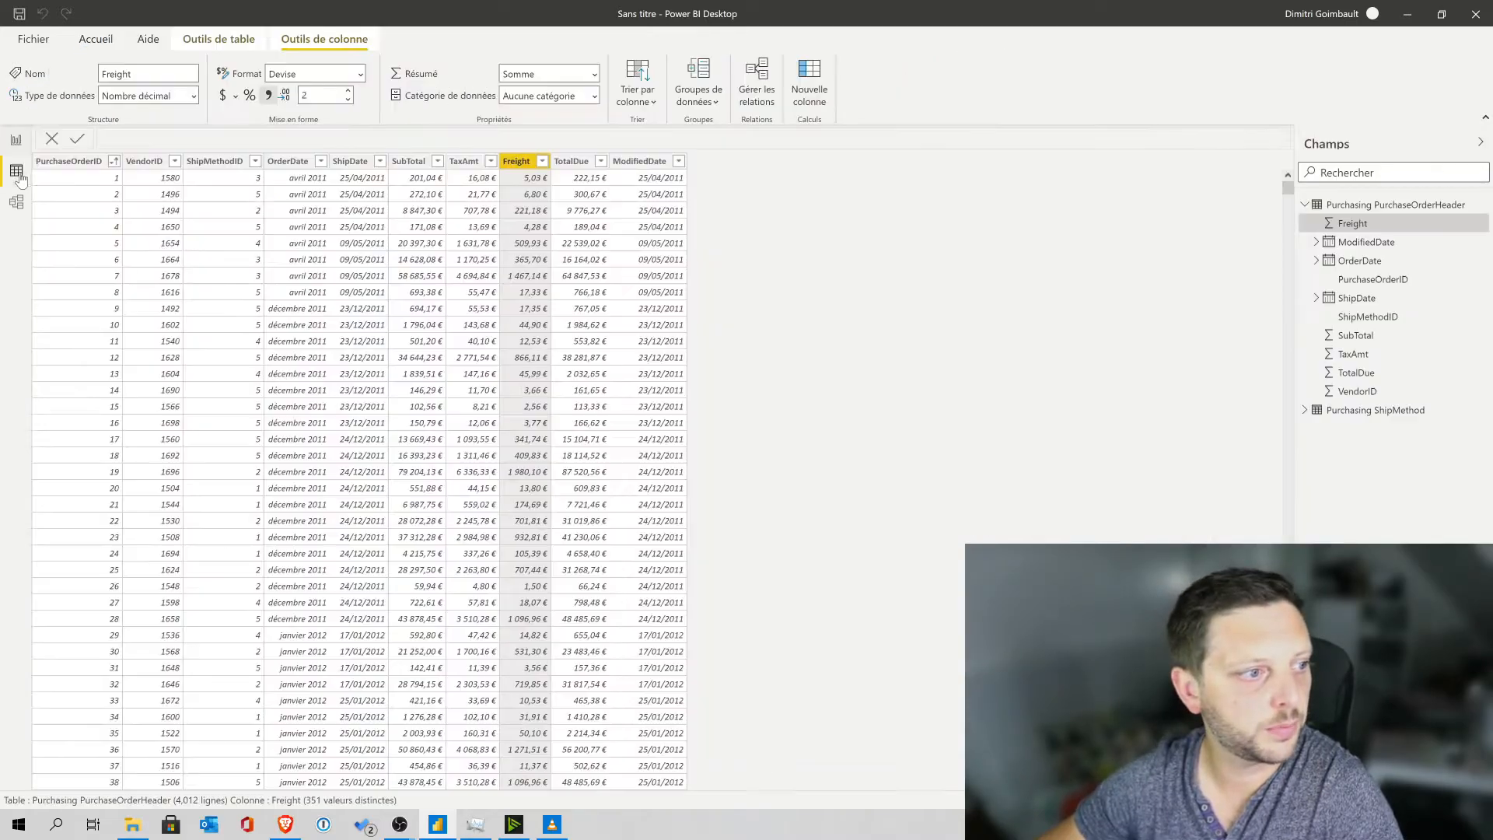
click(1378, 301)
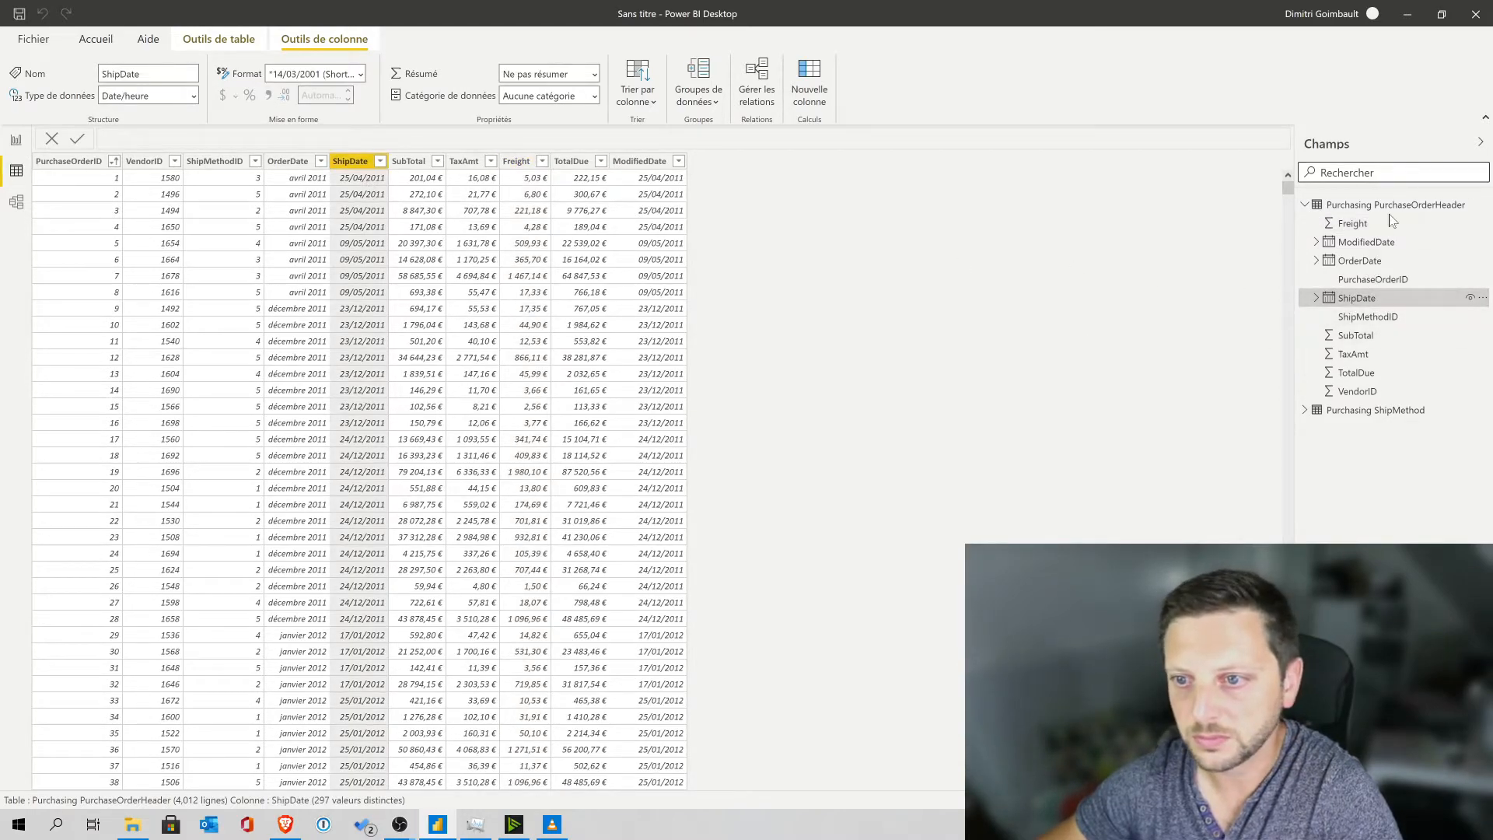
click(1374, 410)
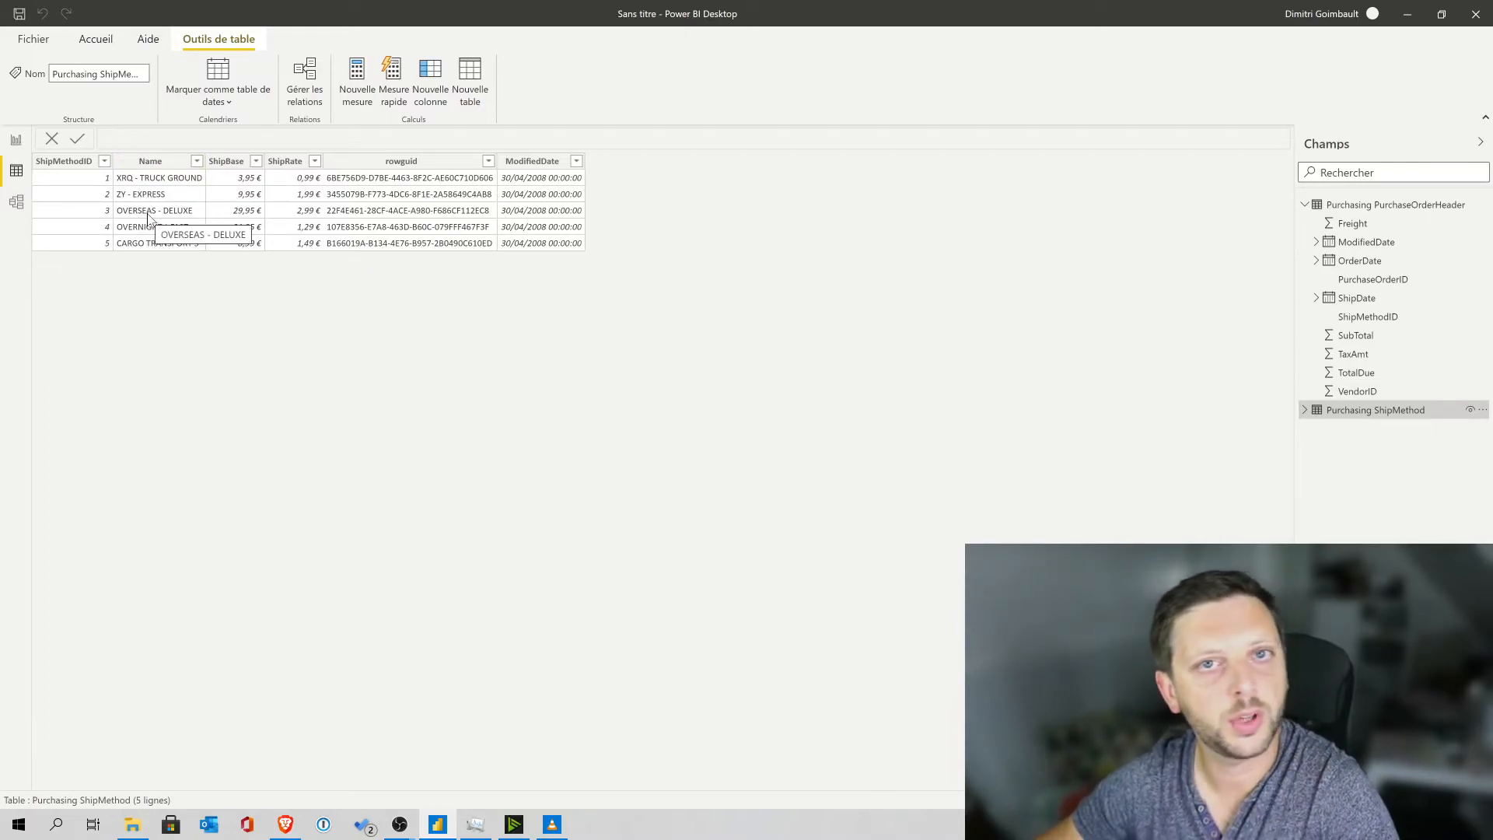
Delete the relationship between Purchasing PurchaseOrderHeader and Purchasing ShipMethod, and move the ShipMethod table up beside the order table
click(17, 203)
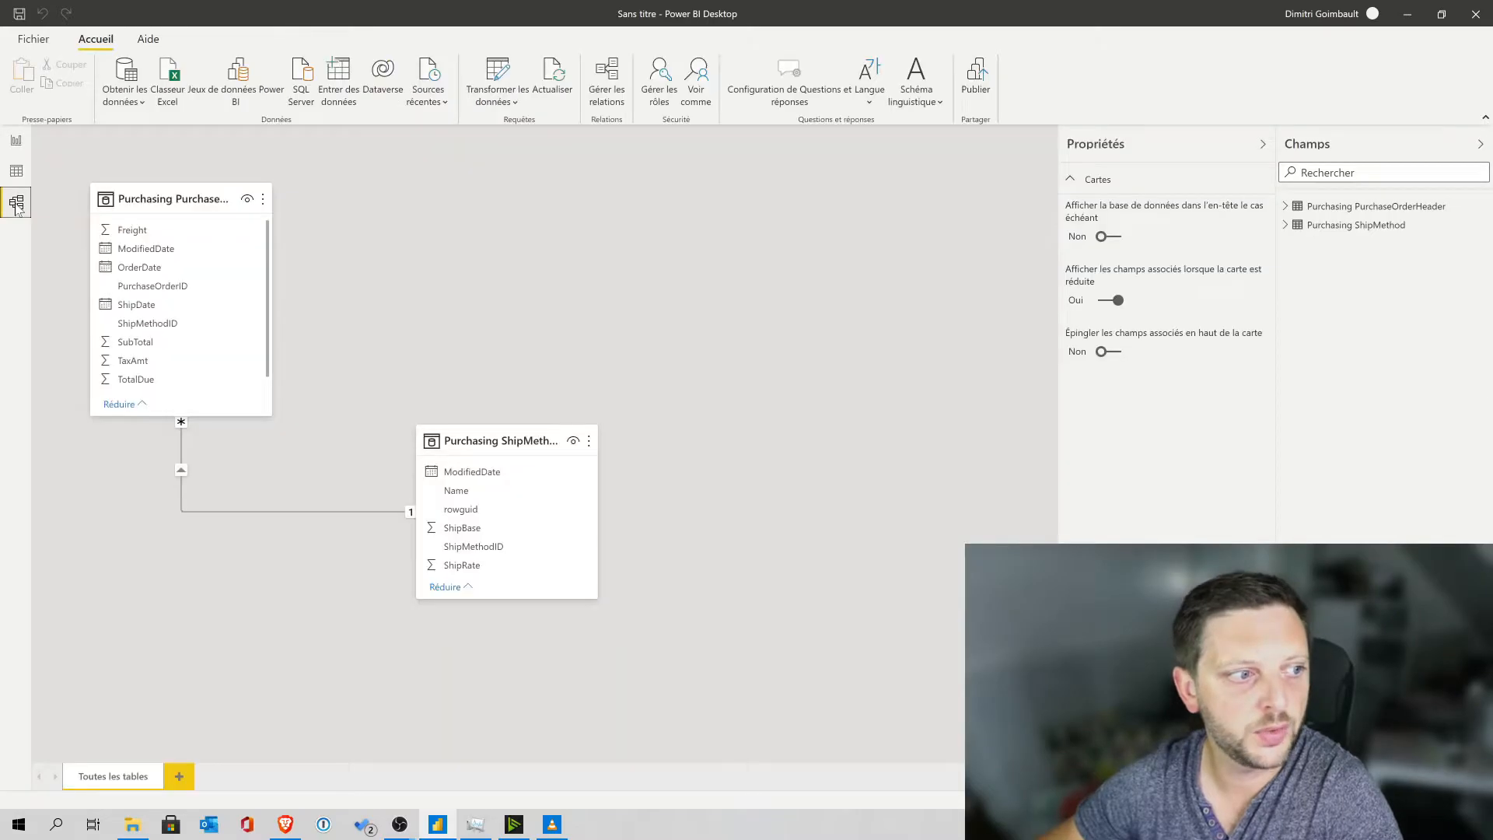
right_click(180, 470)
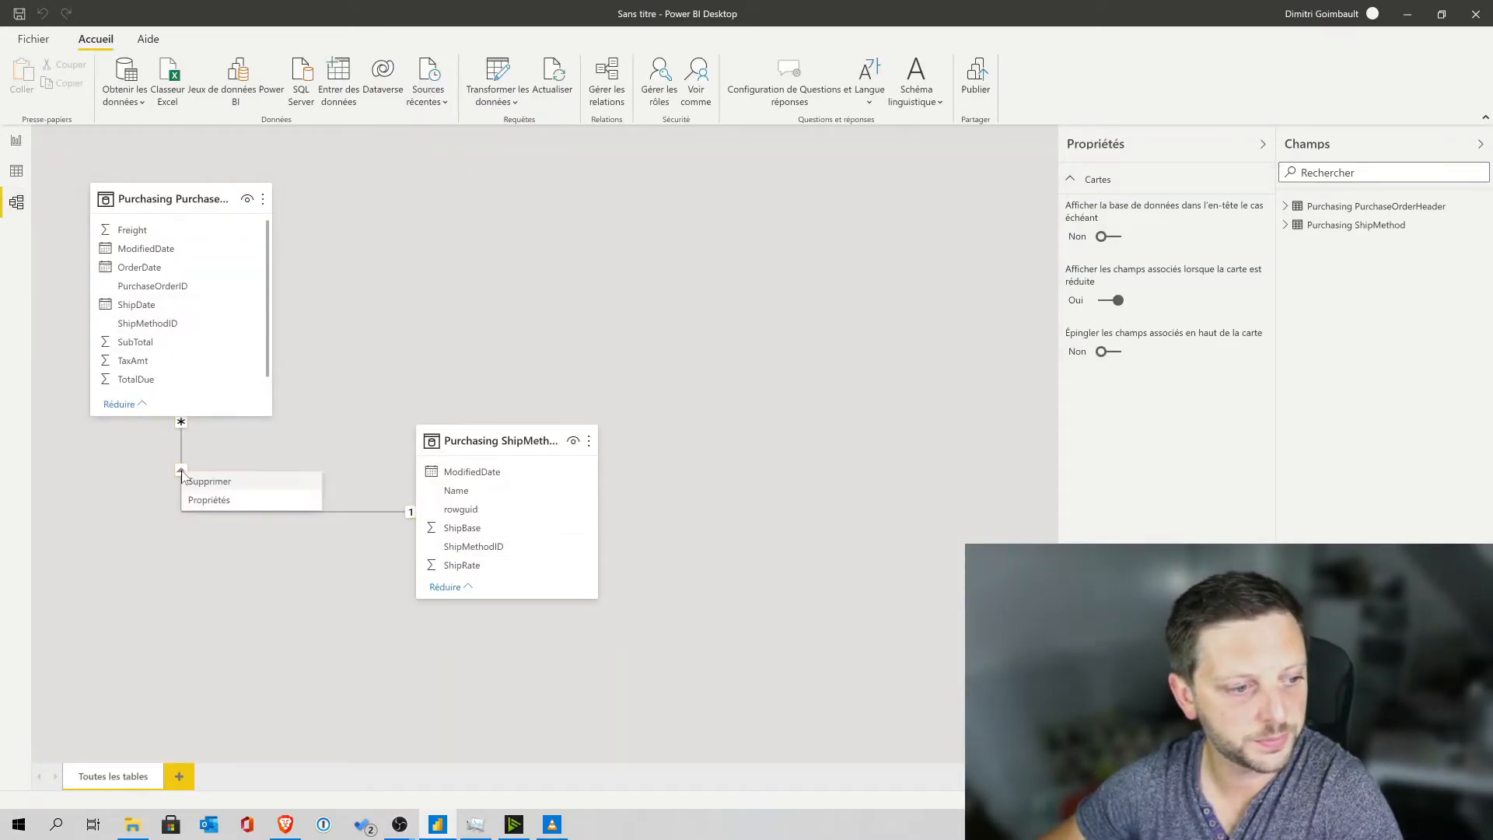
click(199, 478)
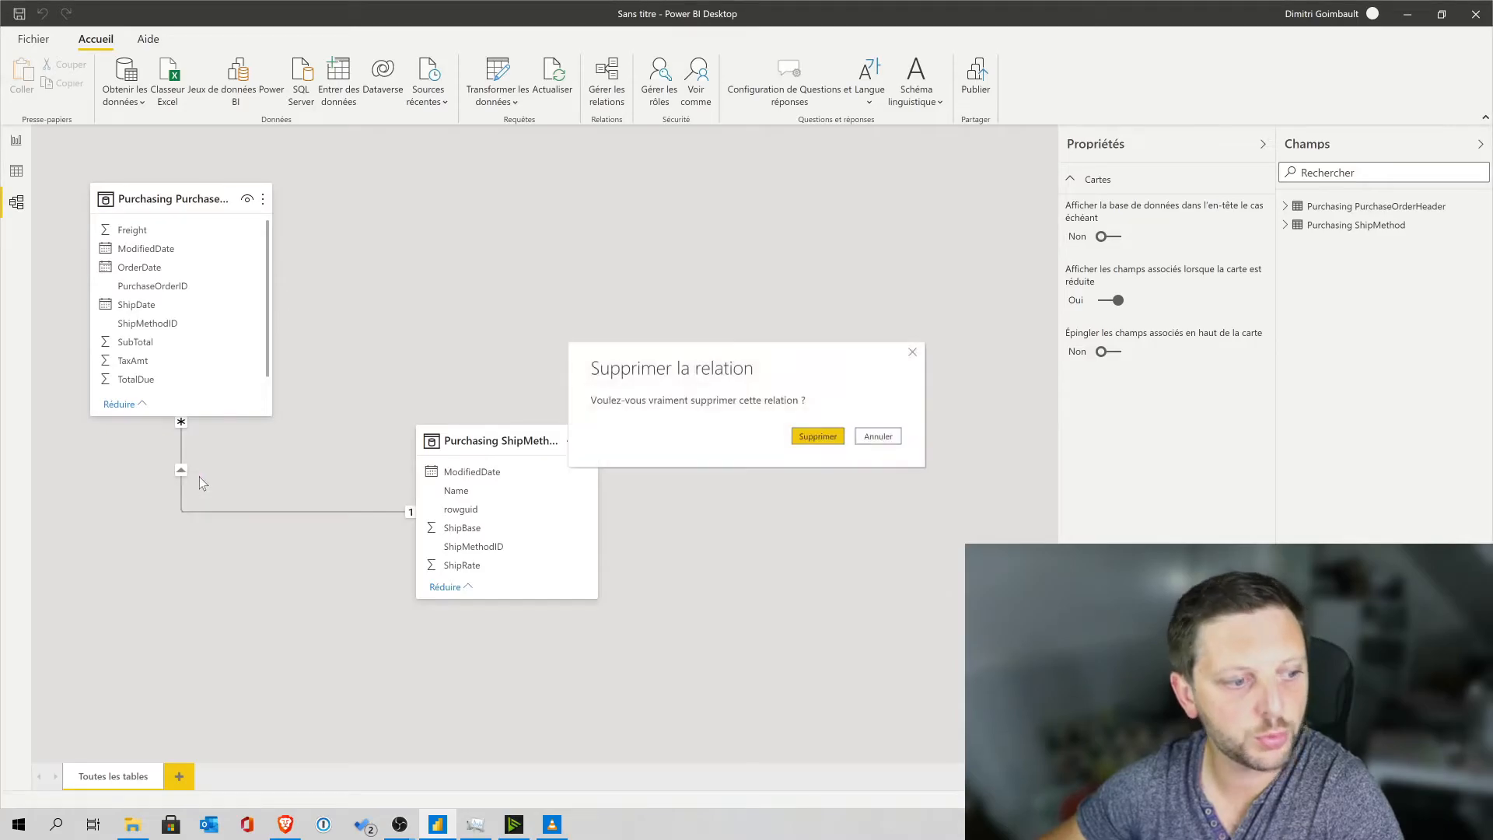
click(837, 444)
drag(481, 434, 450, 207)
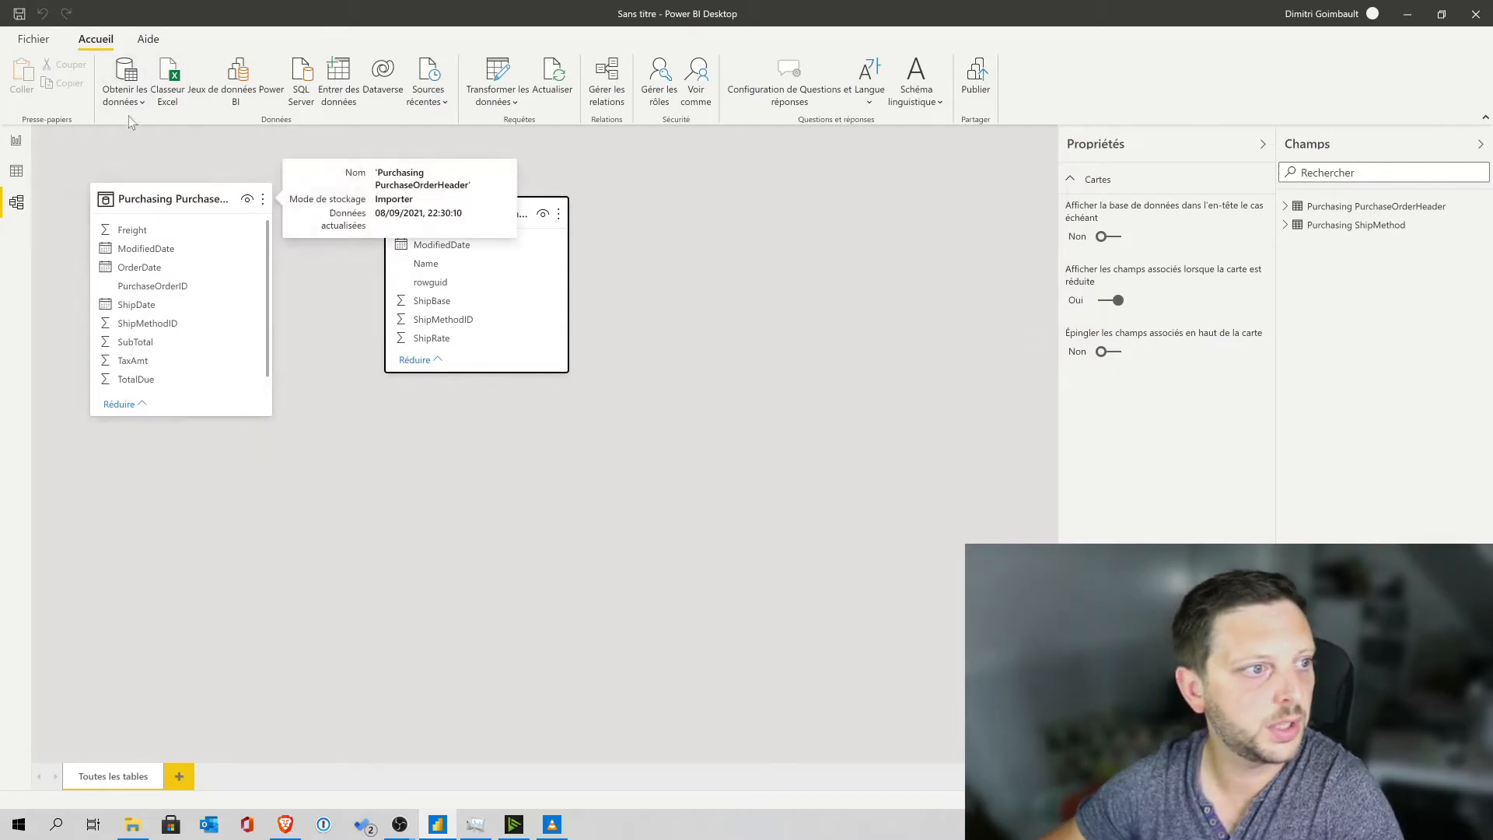
Create an active many-to-one, single-direction relationship from Purchasing PurchaseOrderHeader to Purchasing ShipMethod on ShipMethodID
click(17, 141)
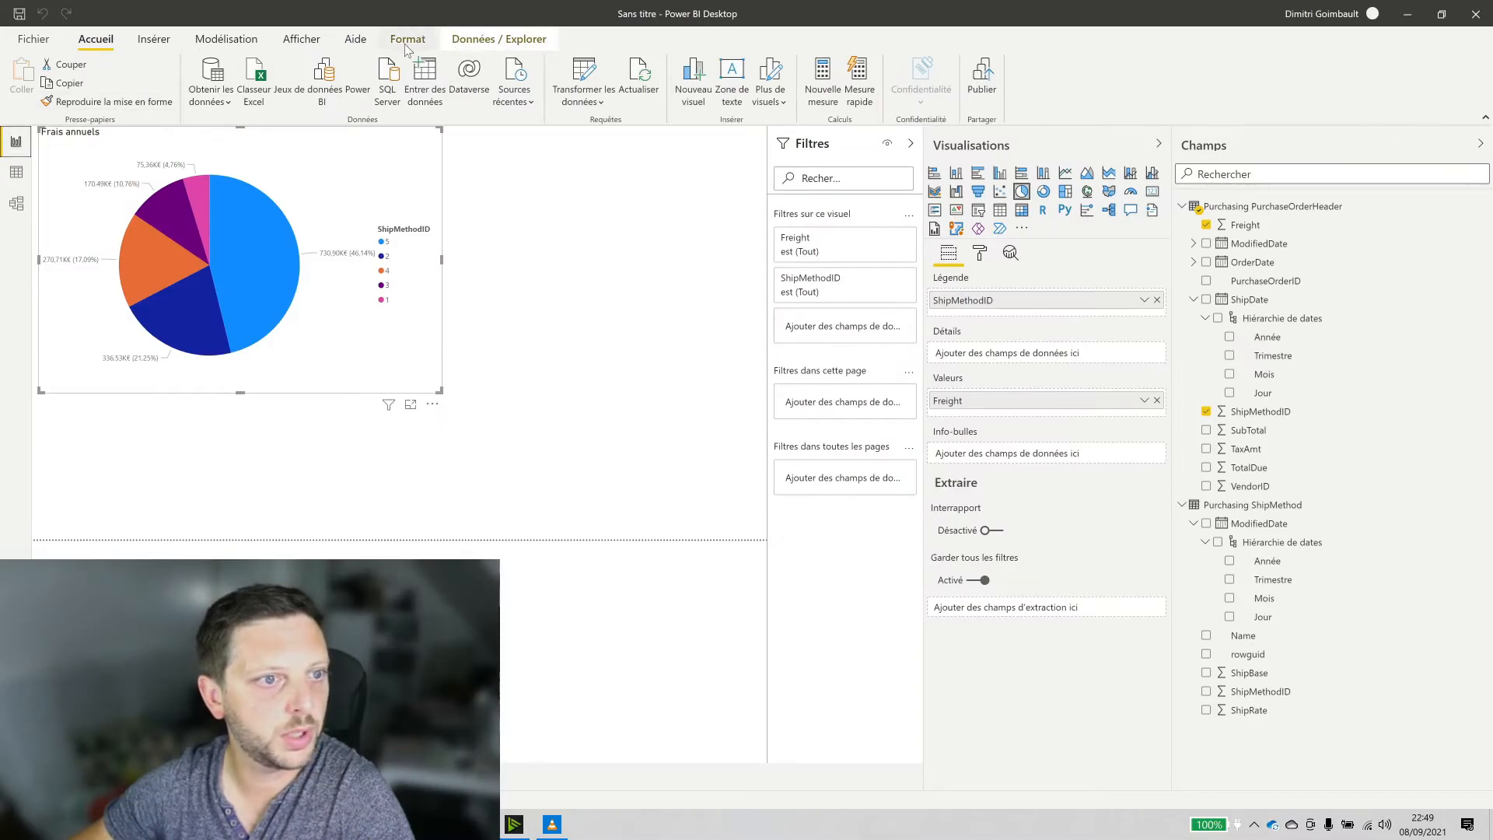
click(154, 43)
click(196, 41)
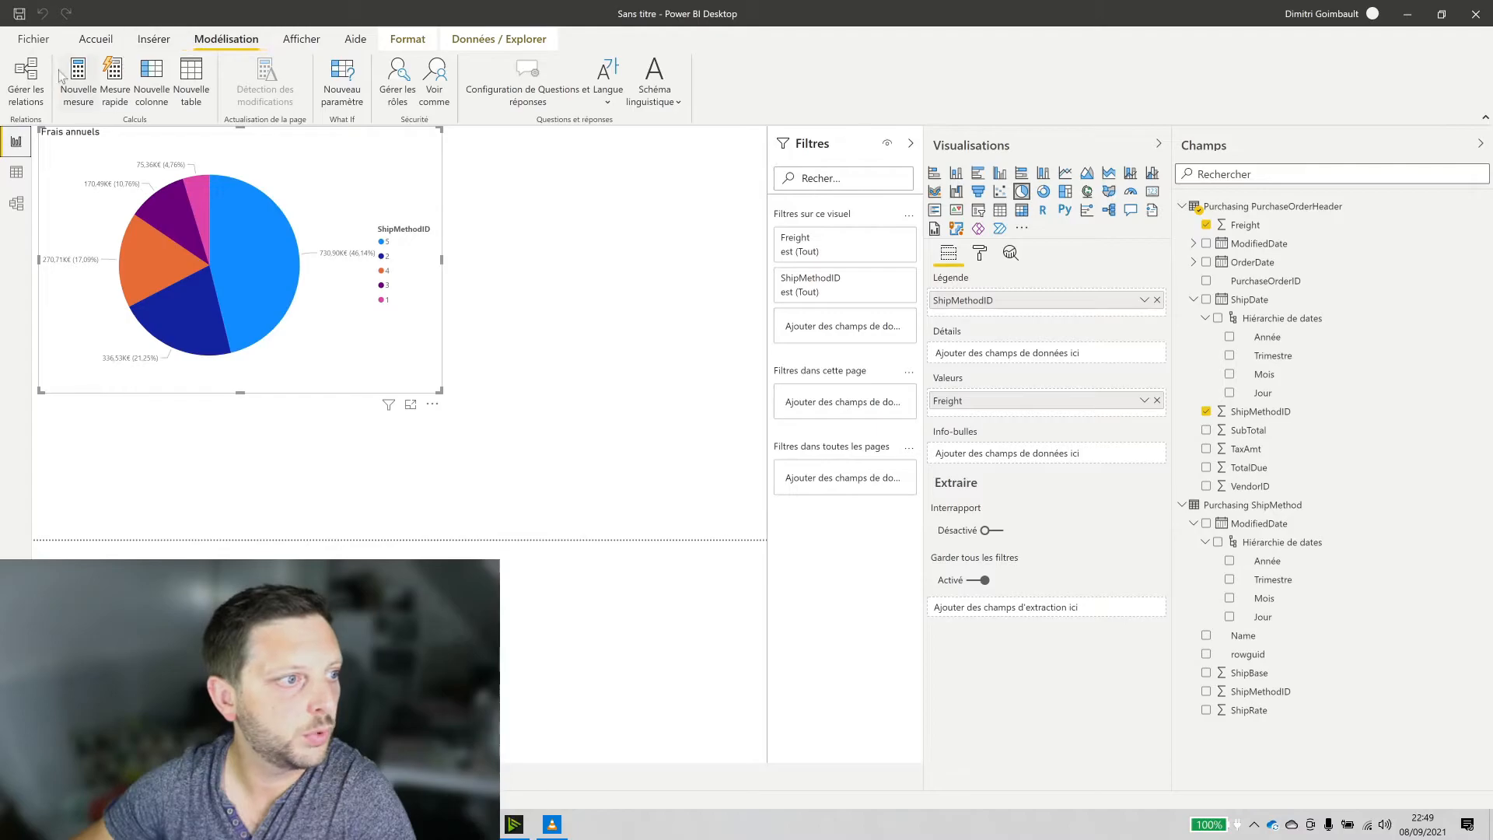
click(23, 82)
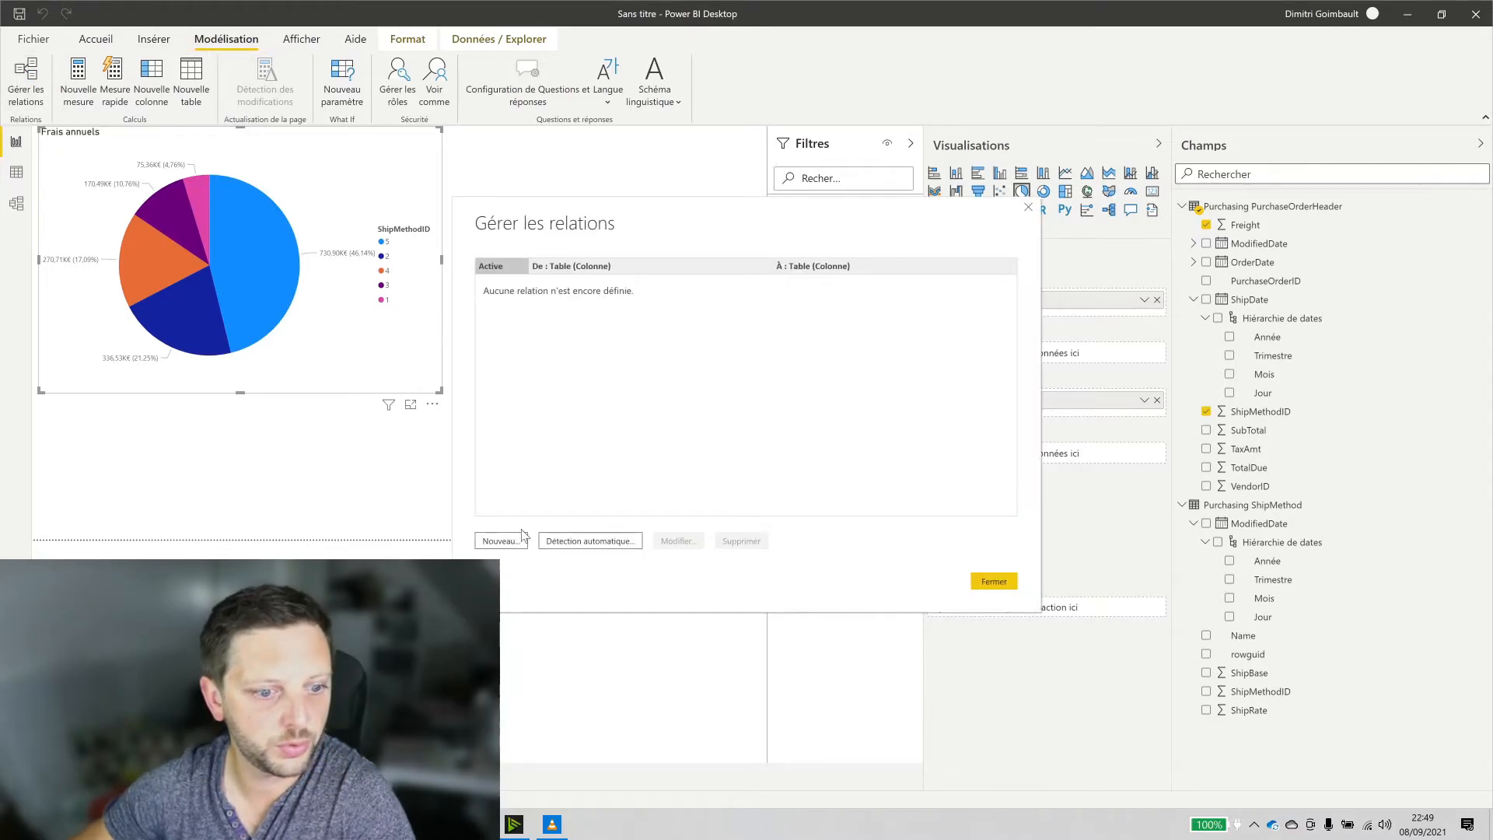
click(498, 542)
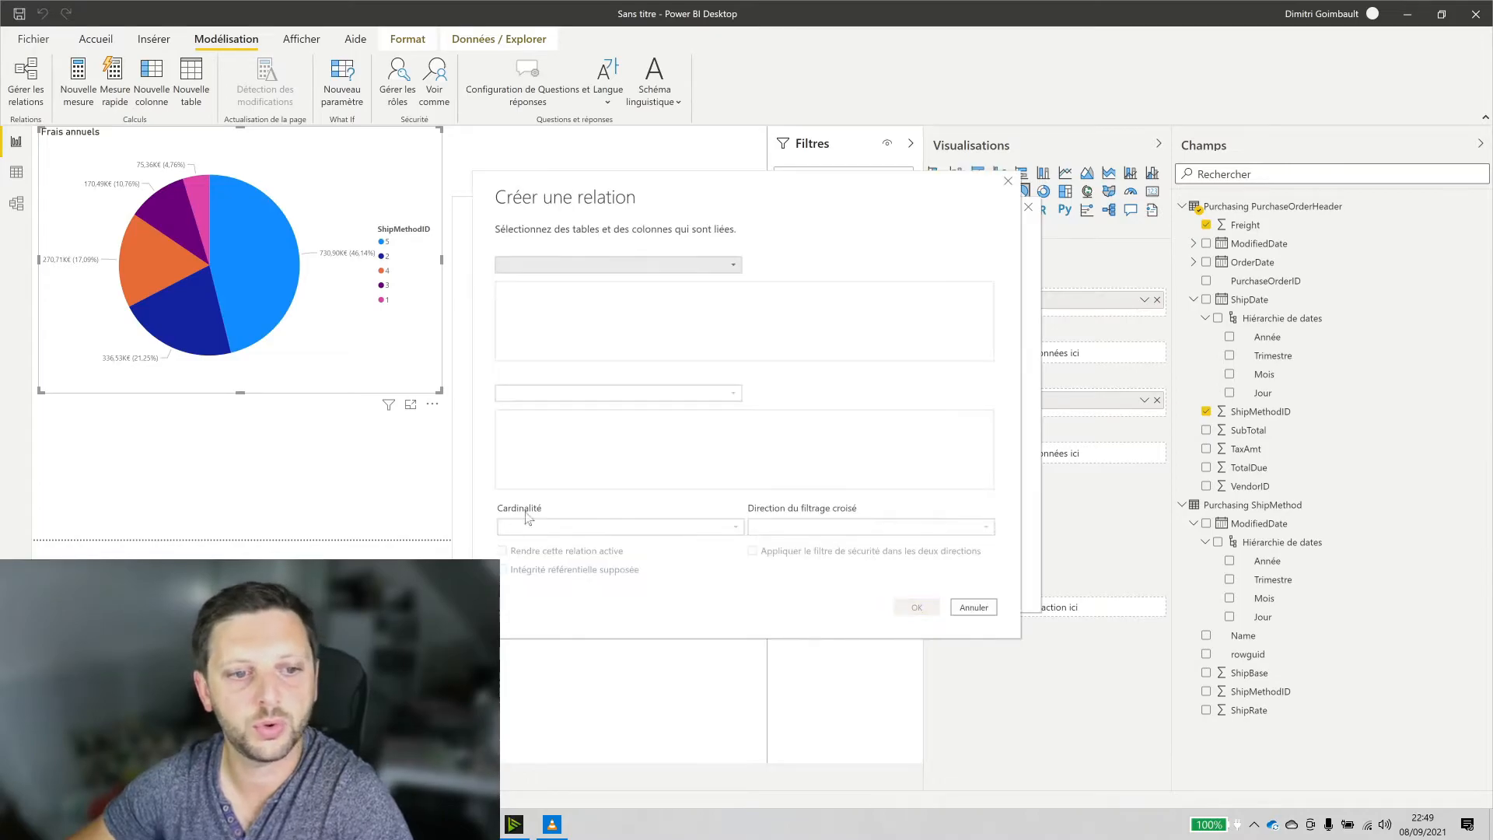
click(736, 266)
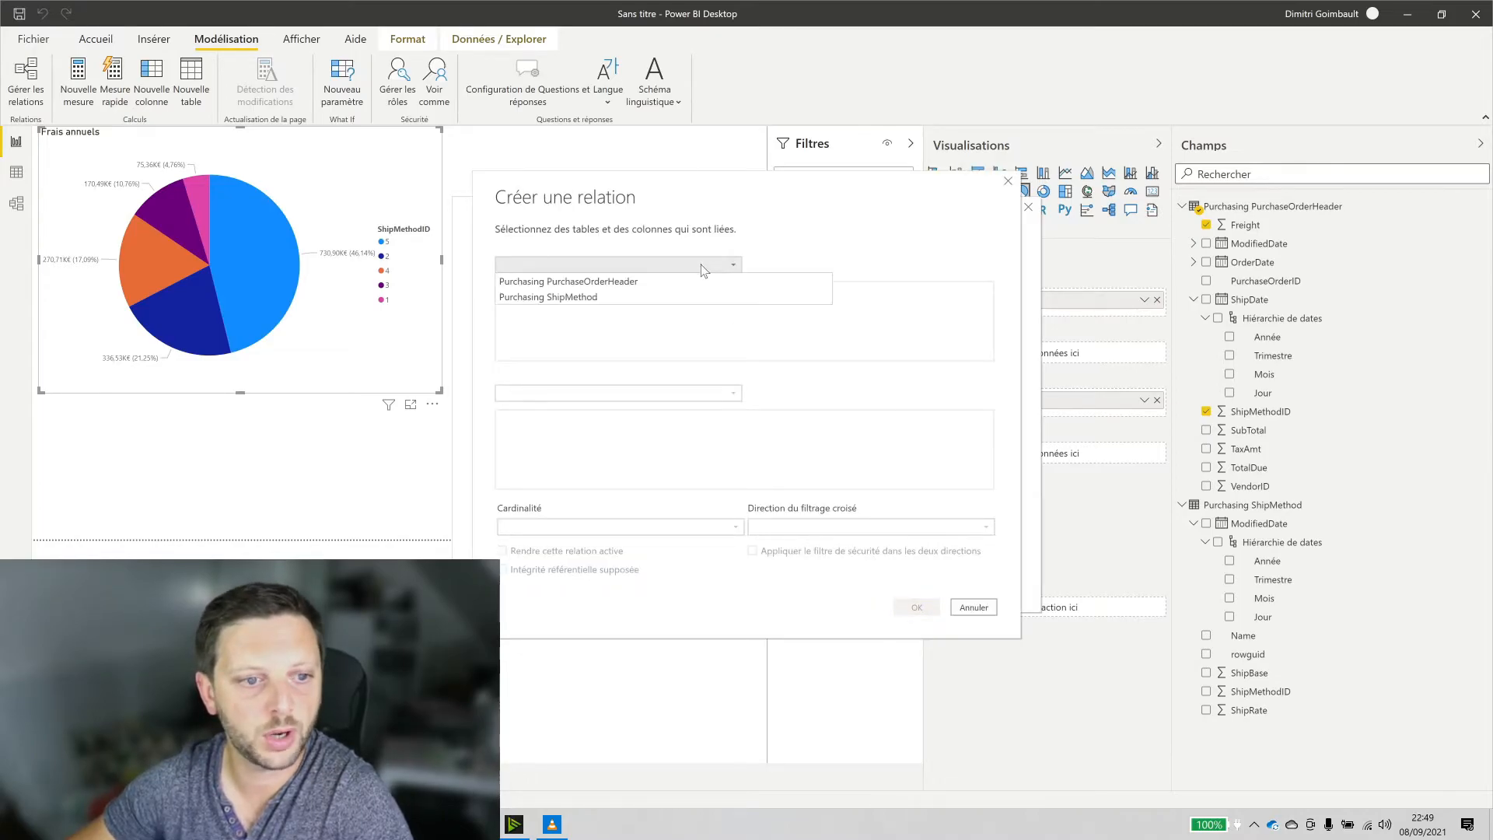
click(625, 283)
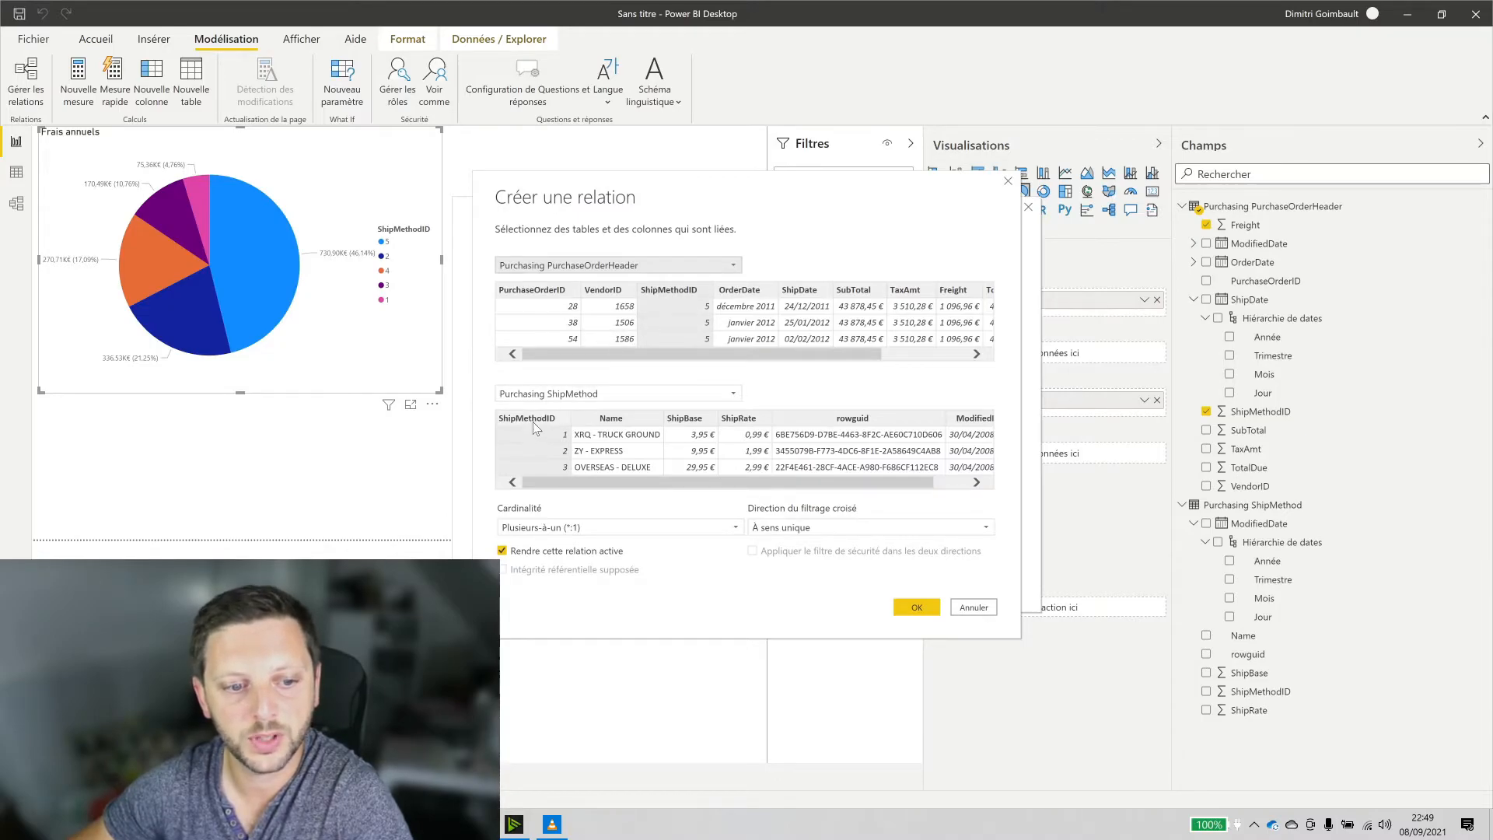
click(917, 610)
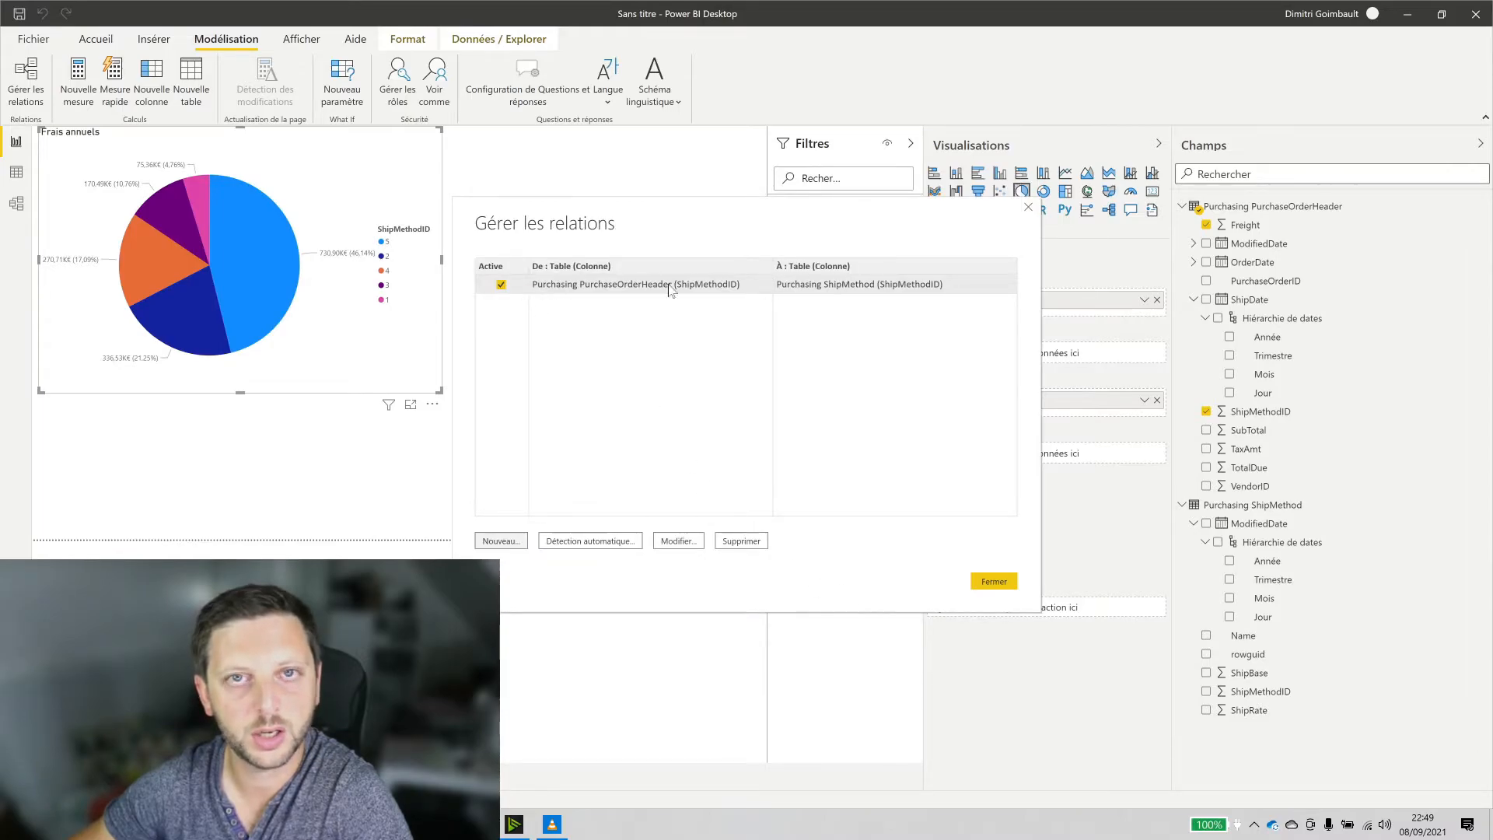
click(987, 584)
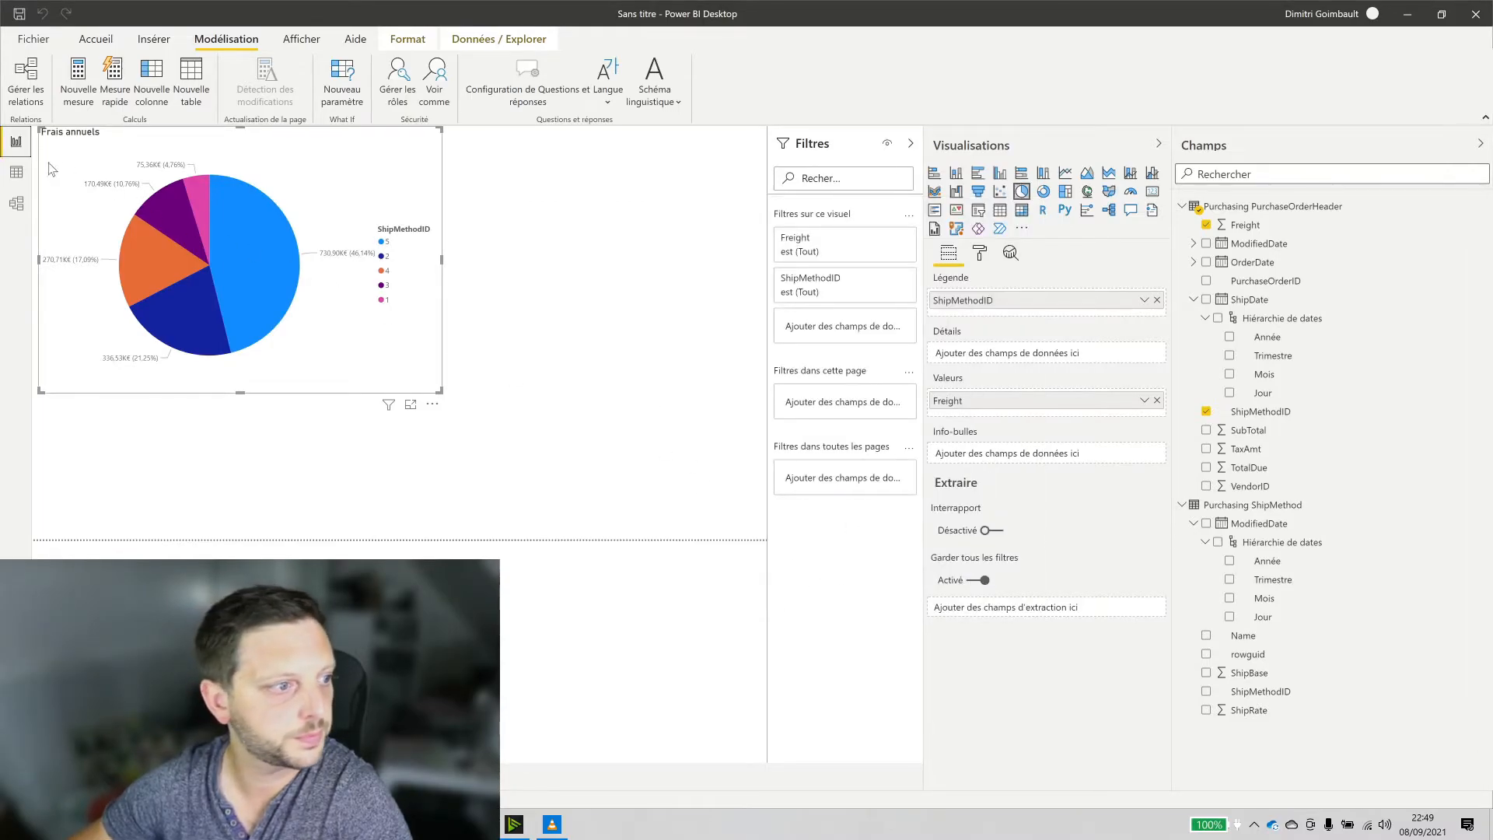
Try adding the ShipMethod table's Name field to the pie chart's legend below ShipMethodID
click(16, 175)
click(16, 140)
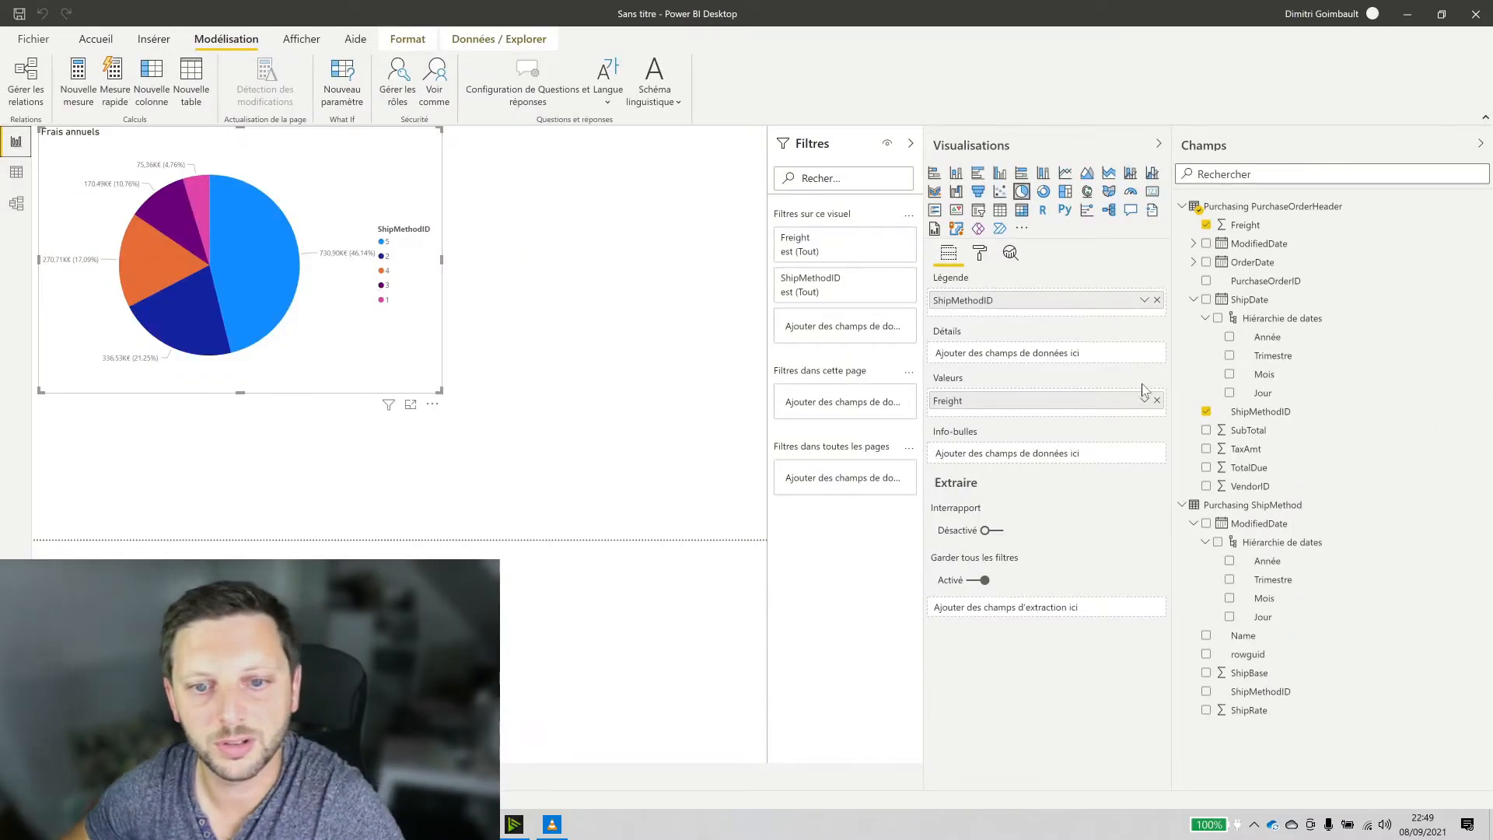
click(1194, 299)
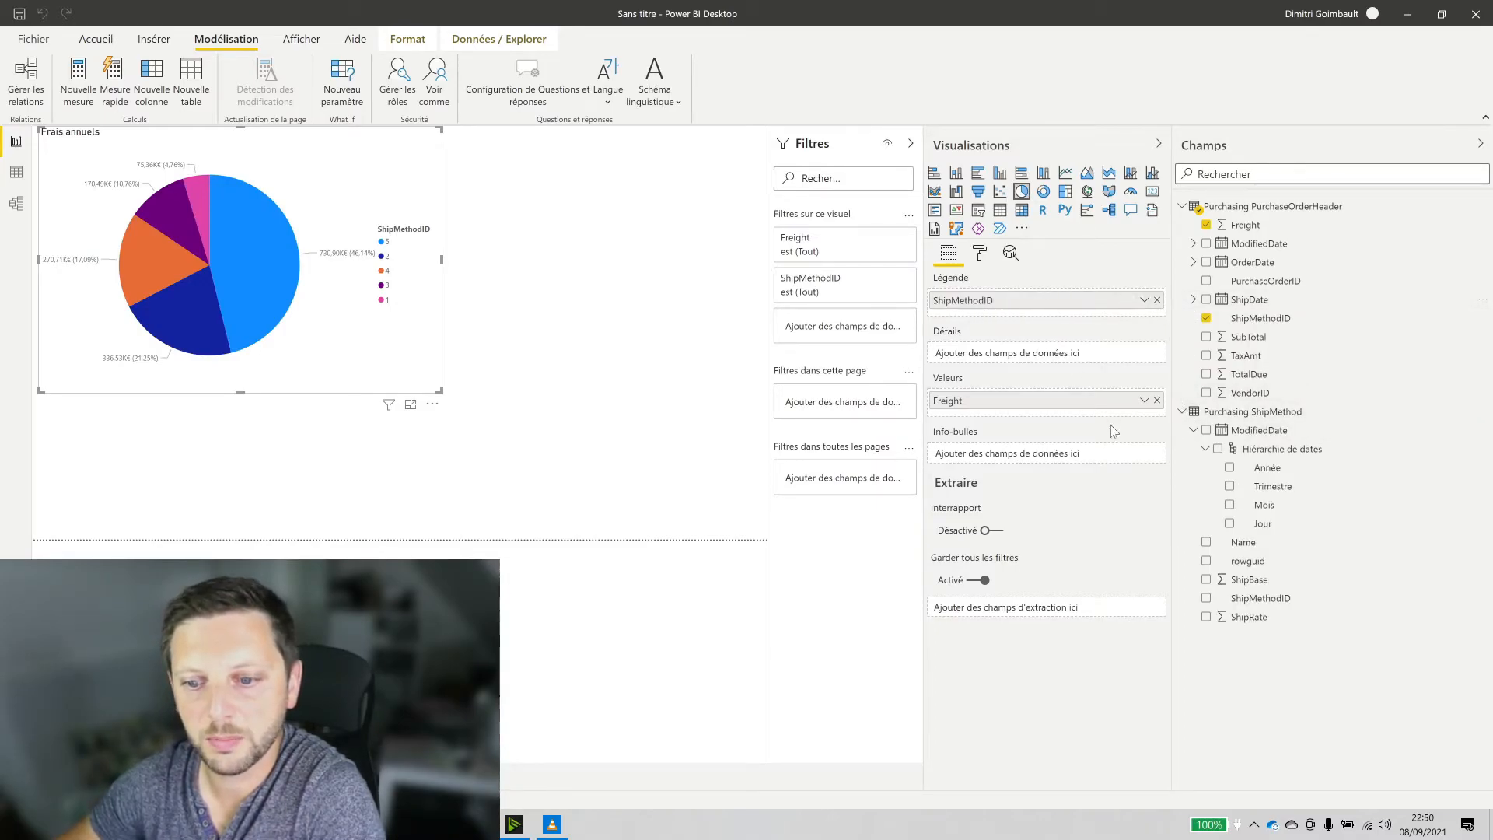
drag(1243, 542, 1019, 312)
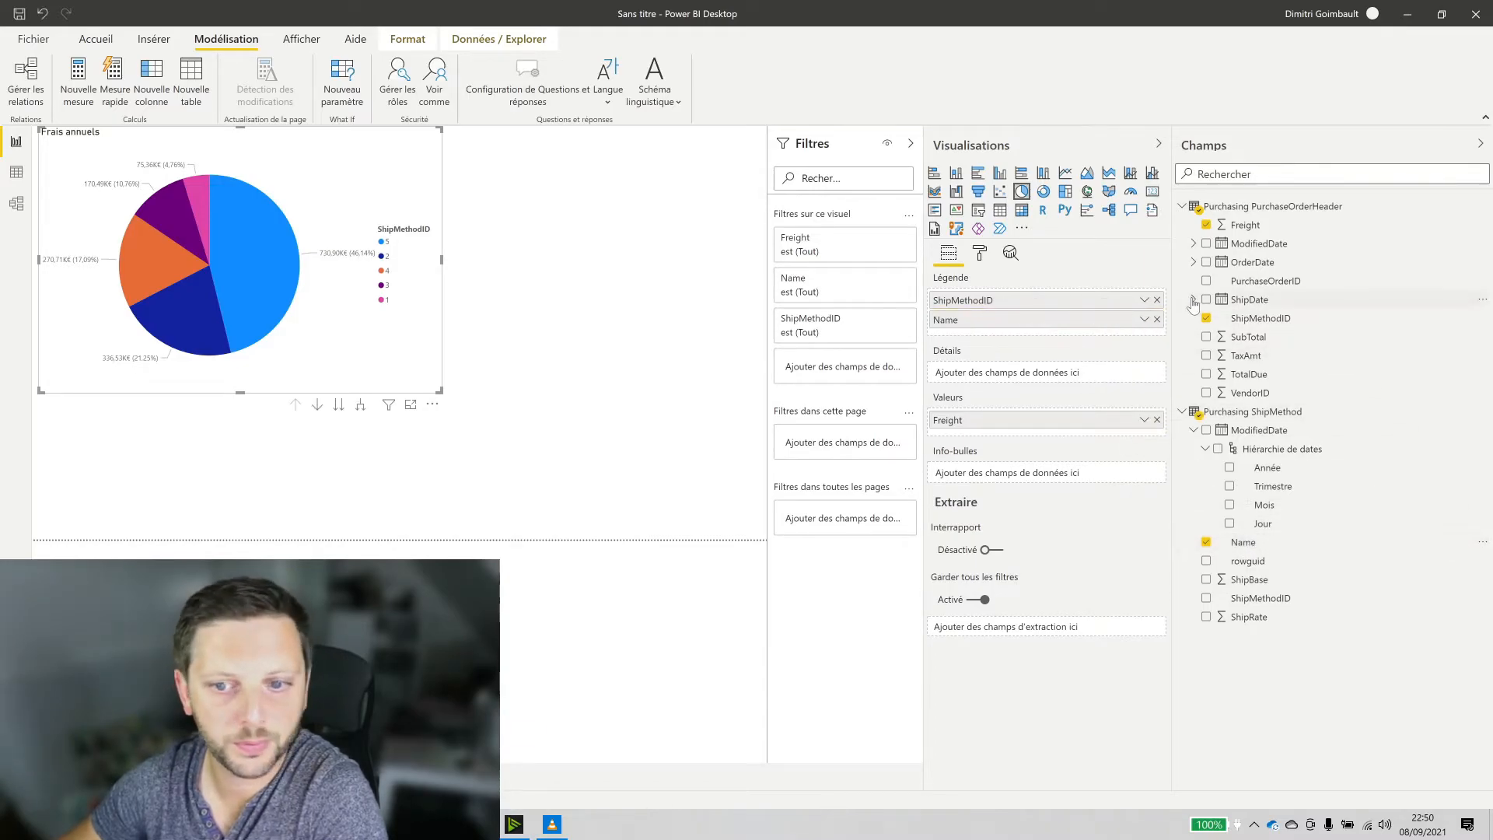
Clear the pie chart's legend, try ShipMethodID alone, and replace it with the ShipMethod table's Name field
click(1157, 300)
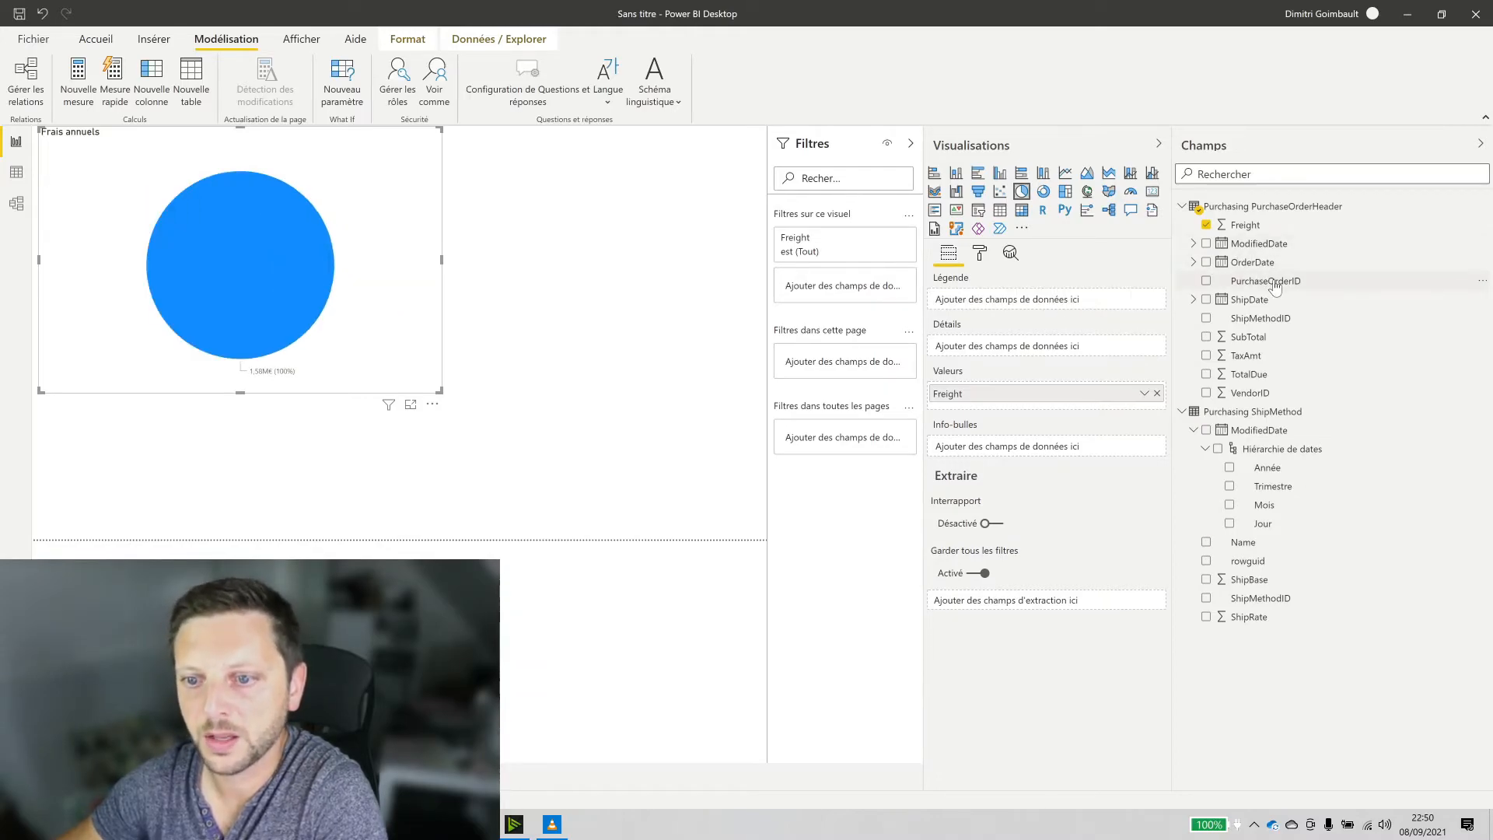
drag(1248, 319, 982, 300)
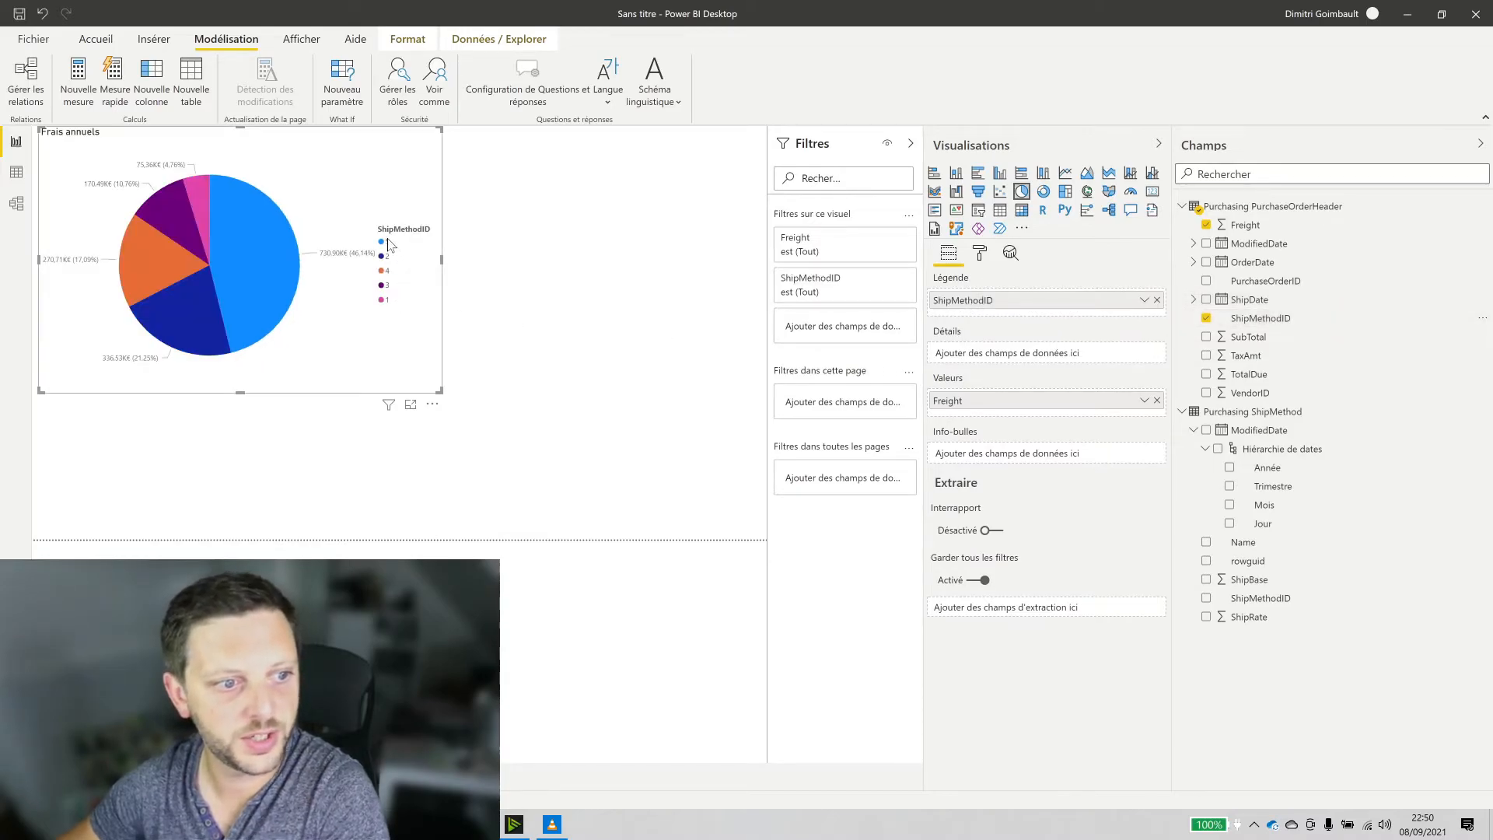
click(1157, 300)
drag(1240, 546, 989, 303)
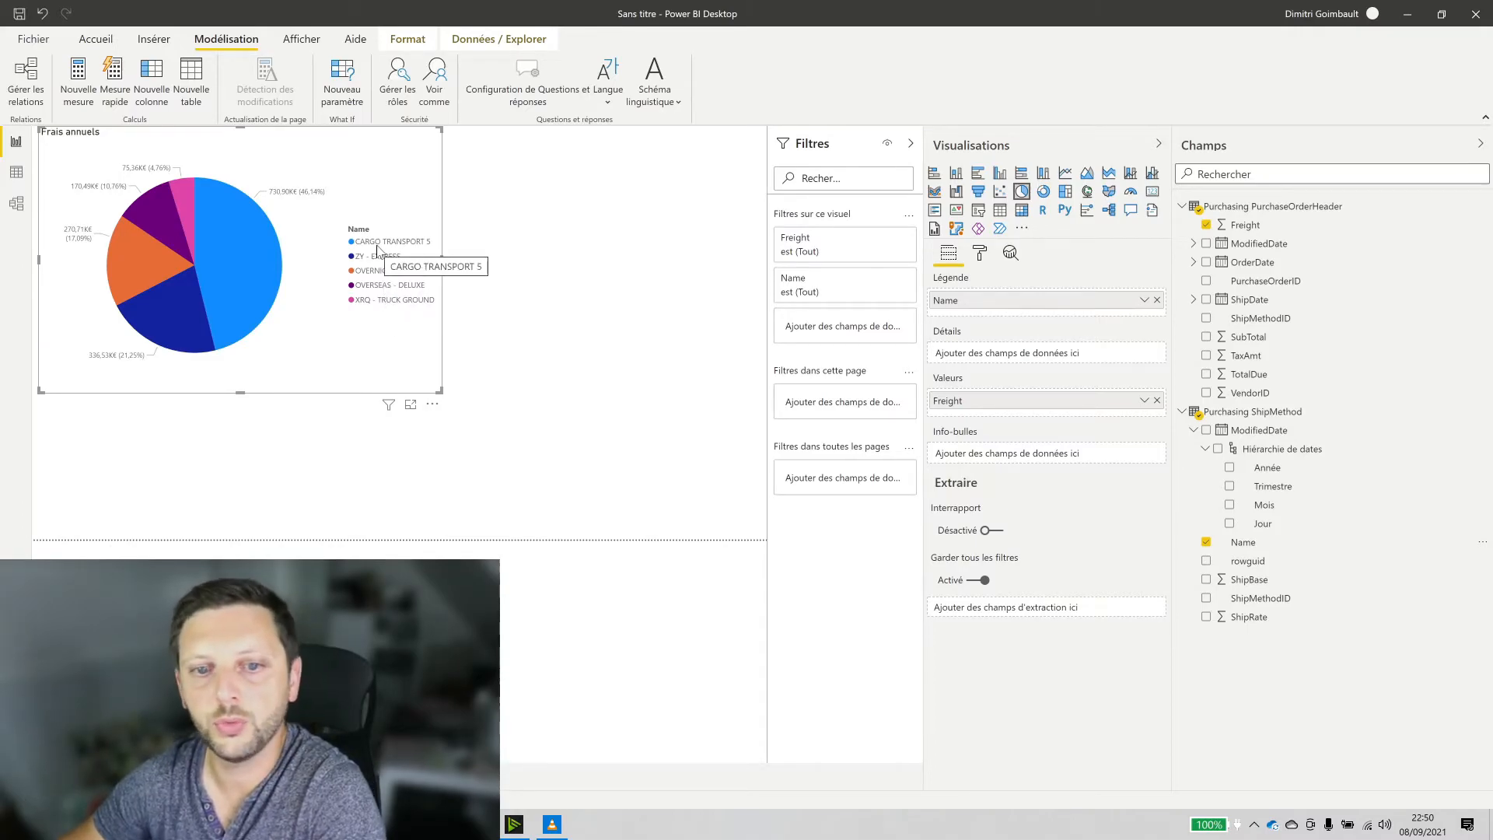
Review the relationship between the two tables in the model, and compare the pie chart's legend with the ShipMethod table data
click(17, 203)
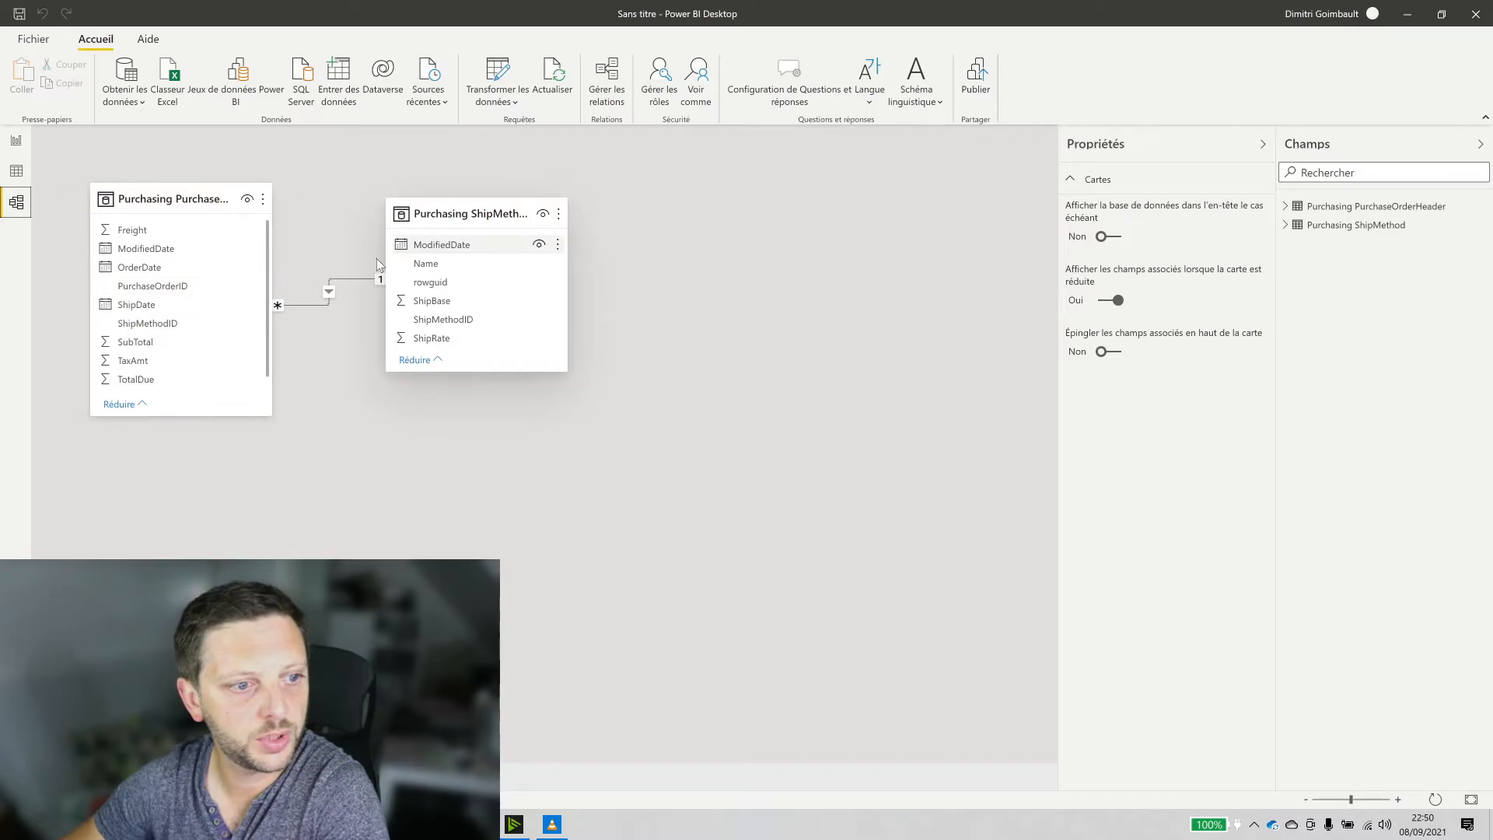
click(16, 144)
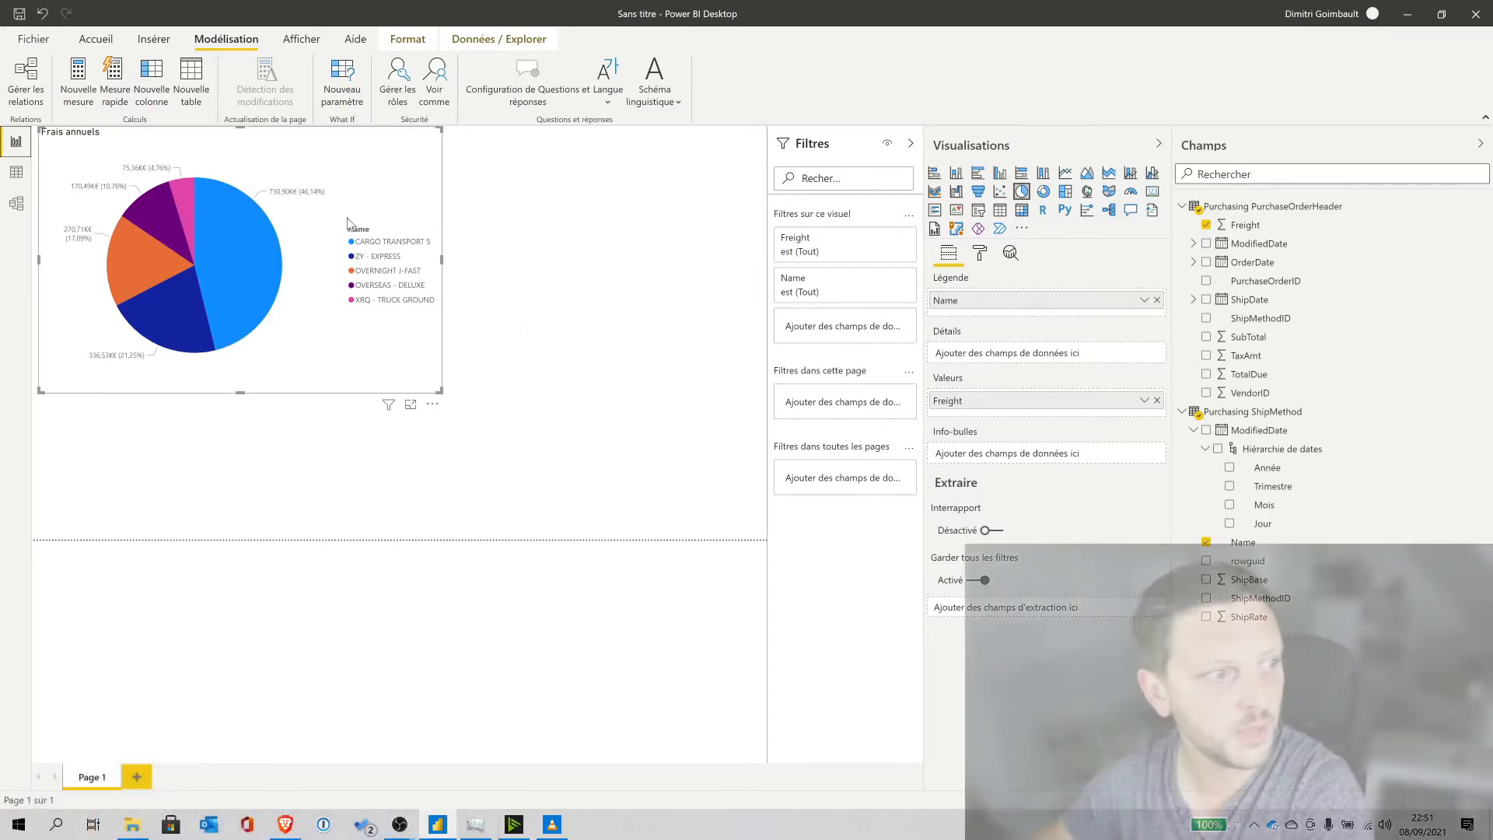
click(16, 171)
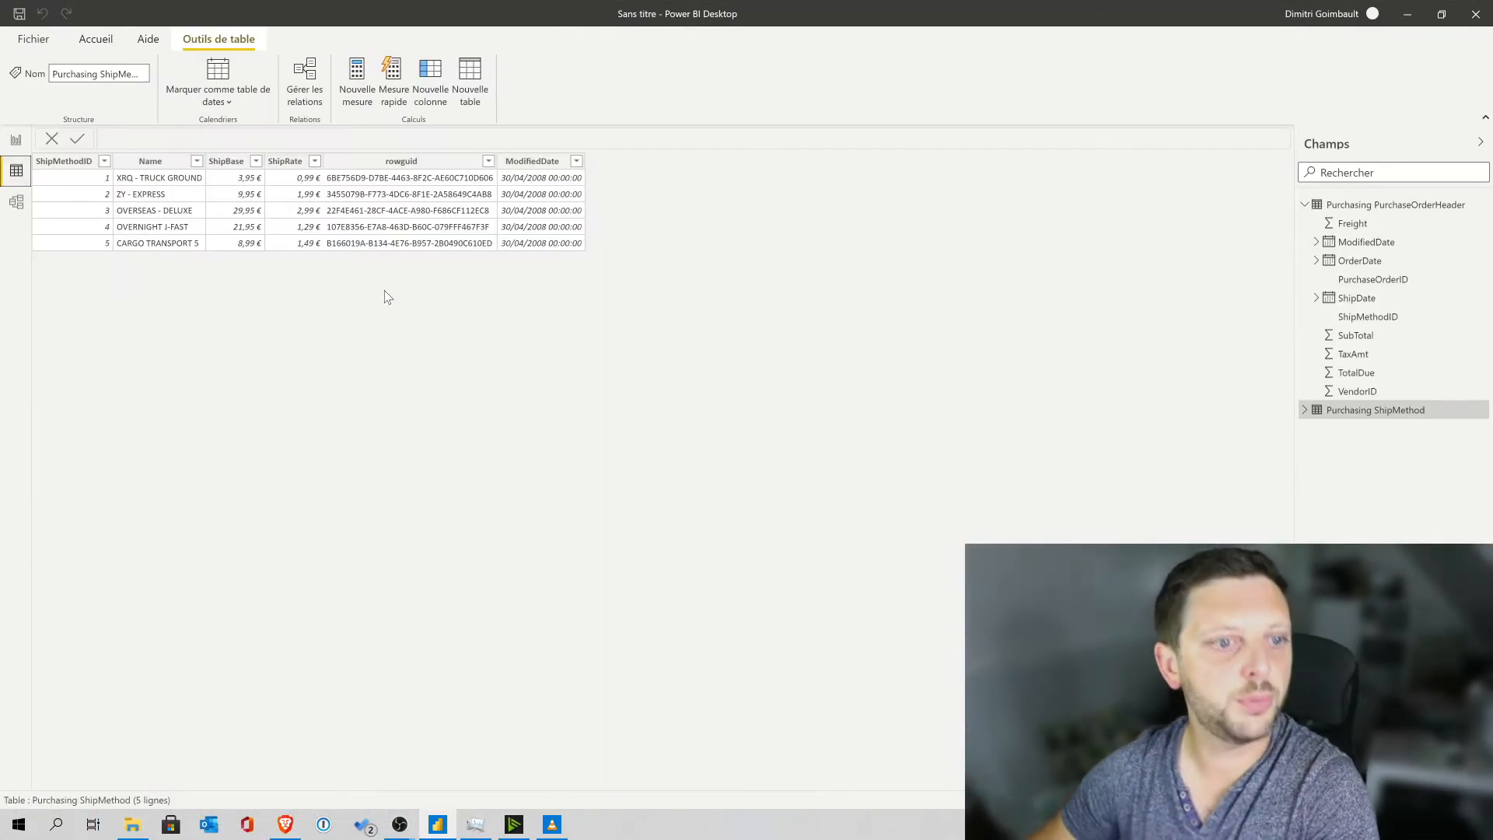
Add a calculated column named Calcul tuto to the Purchasing PurchaseOrderHeader table
click(1384, 207)
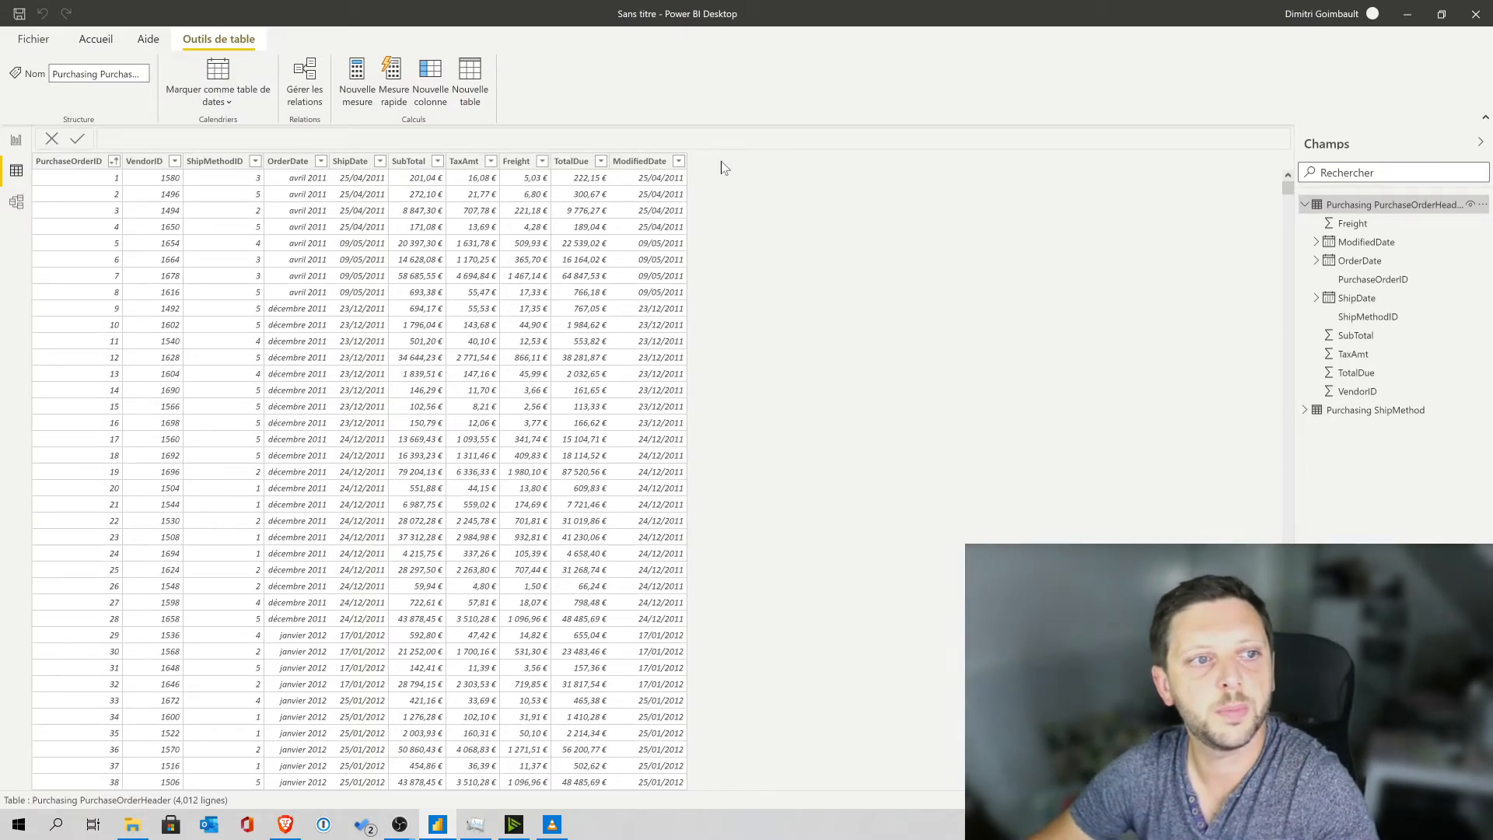
click(433, 92)
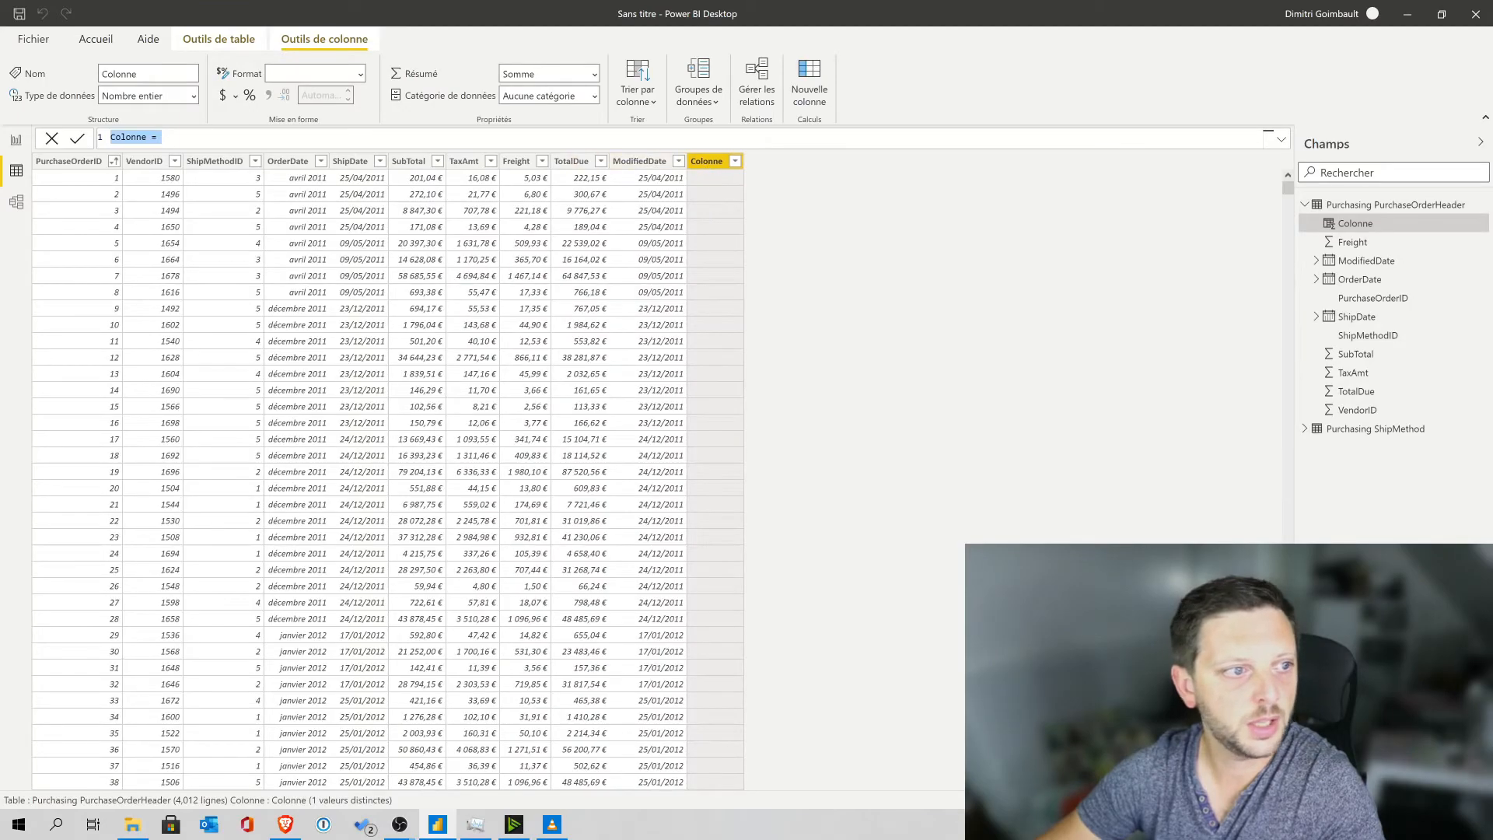
click(146, 138)
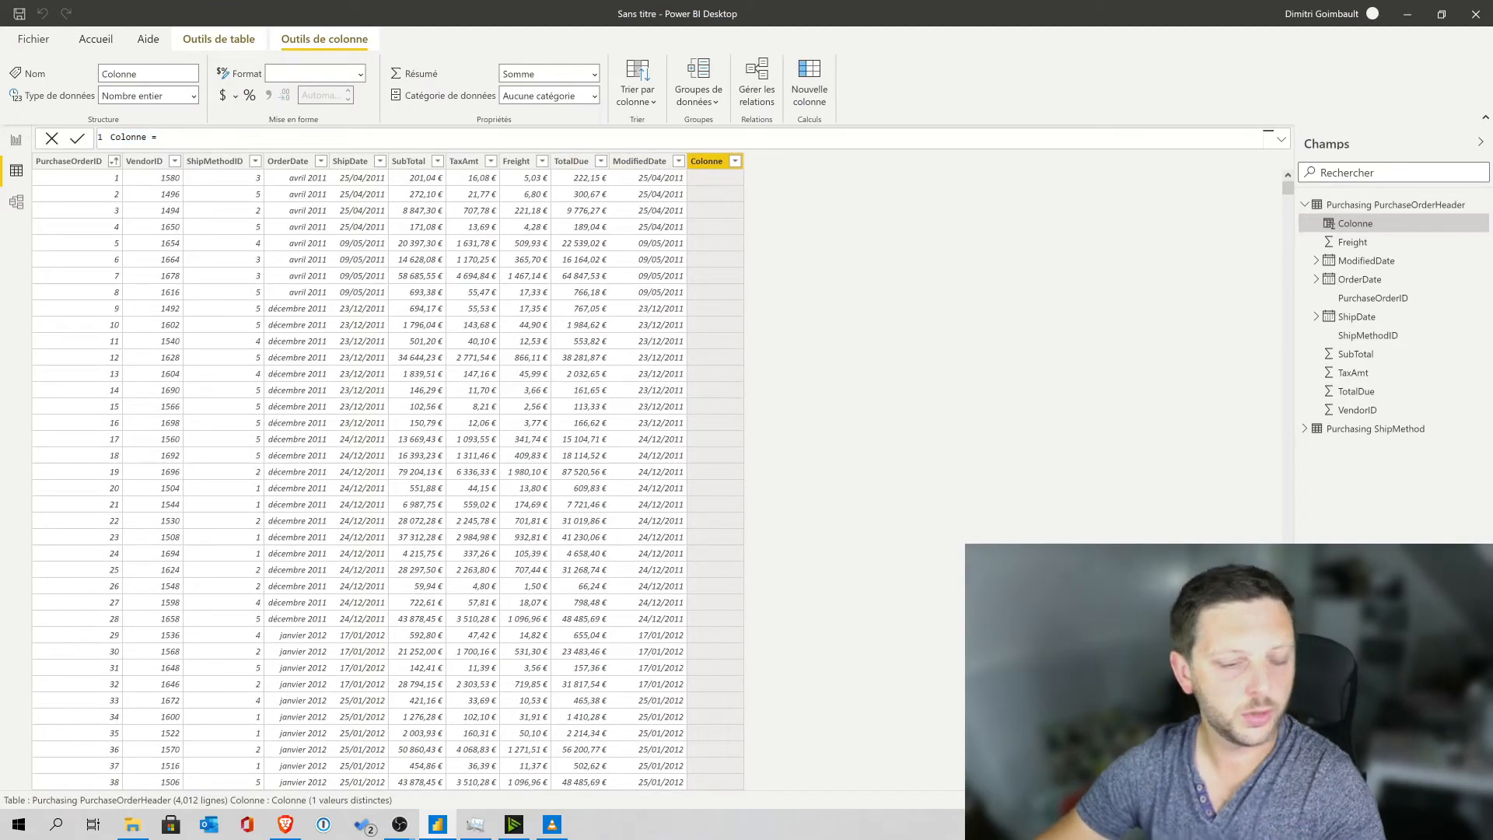
key(BackSpace)
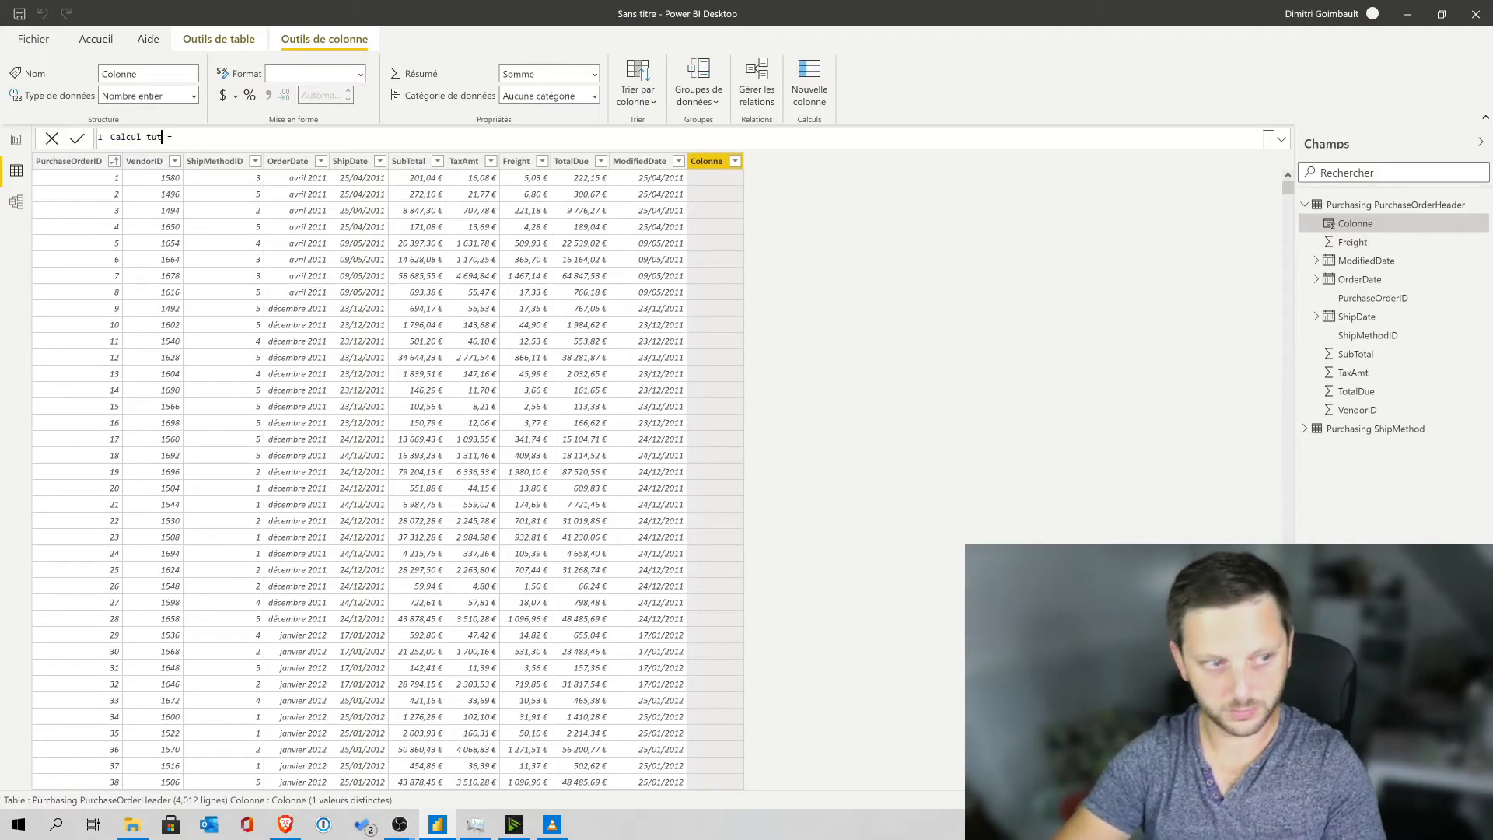
click(192, 138)
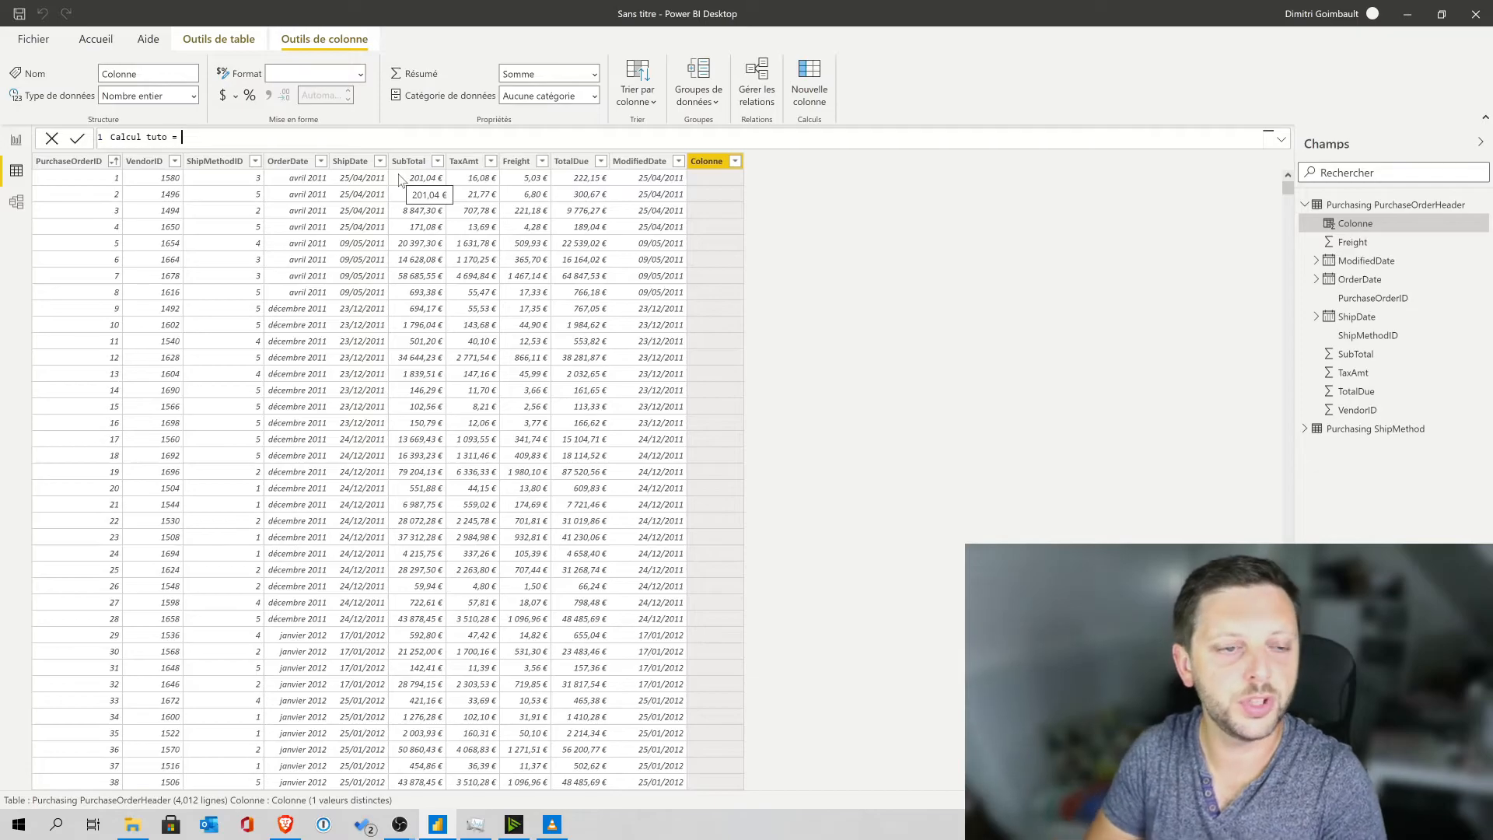
Define the Calcul tuto column as the table's Freight divided by its TotalDue
text(fre)
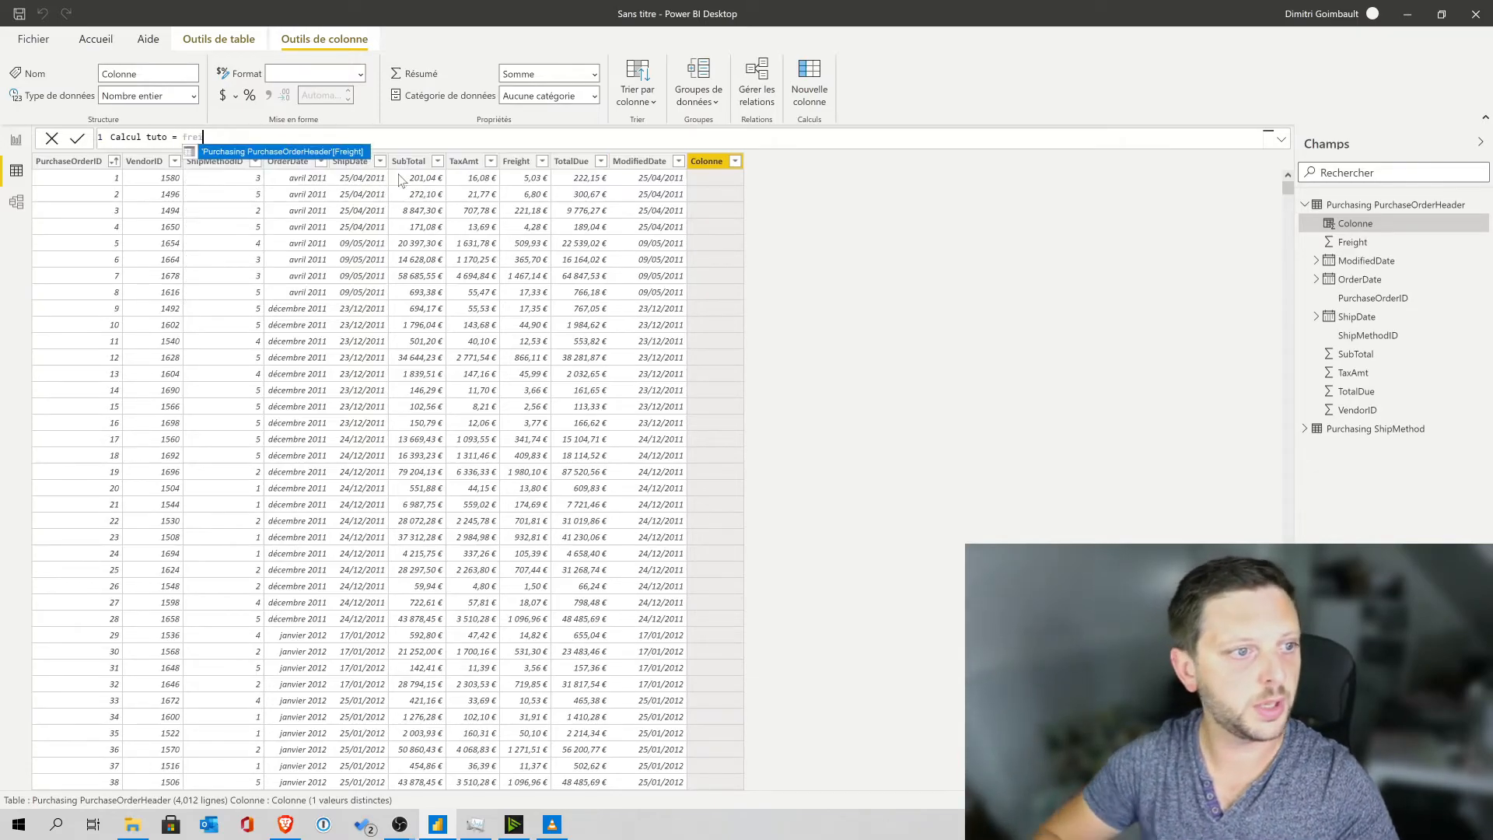
text(i)
key(Tab)
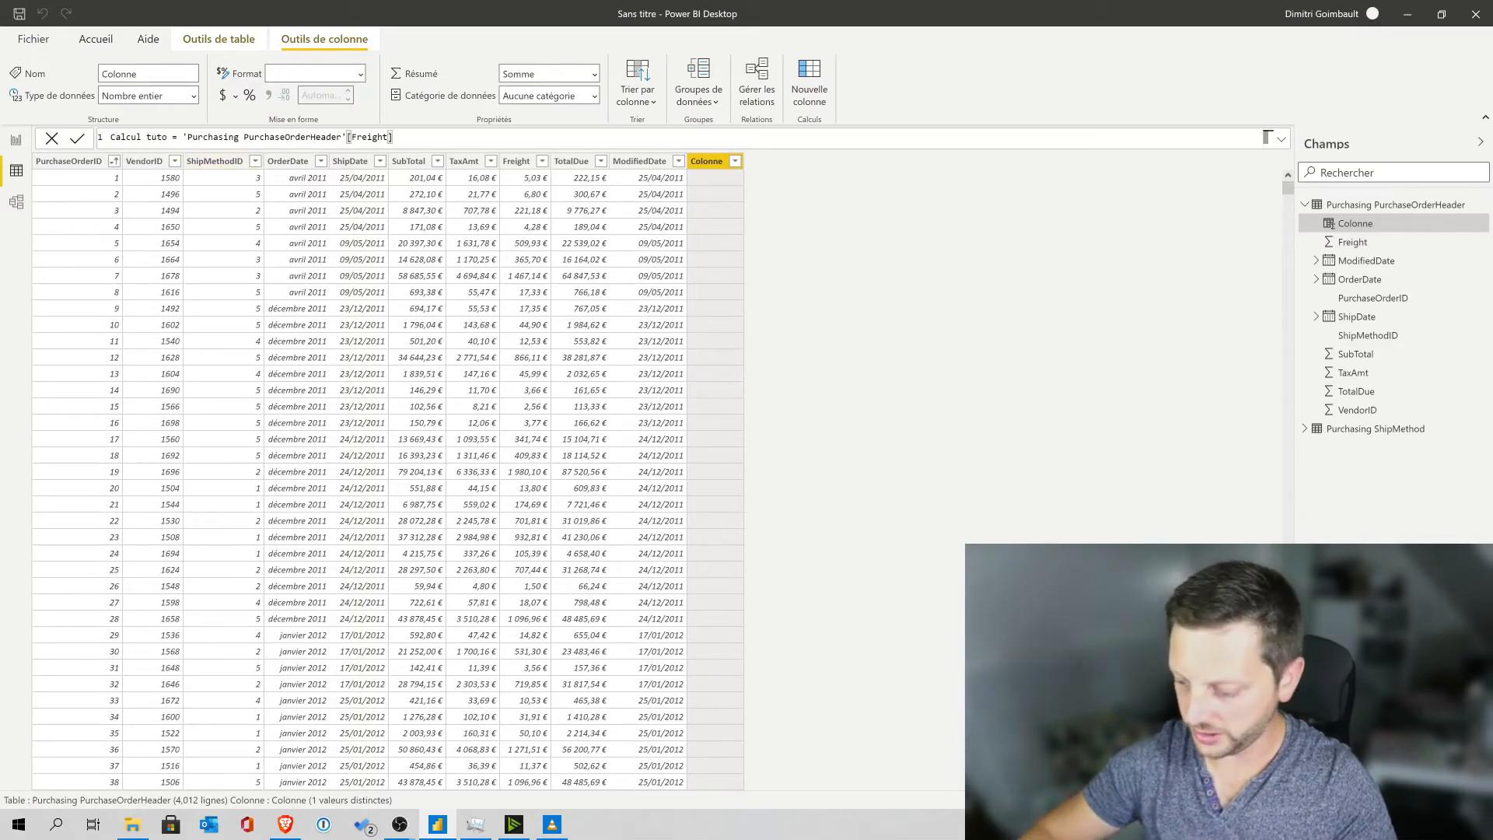
text(/toitot)
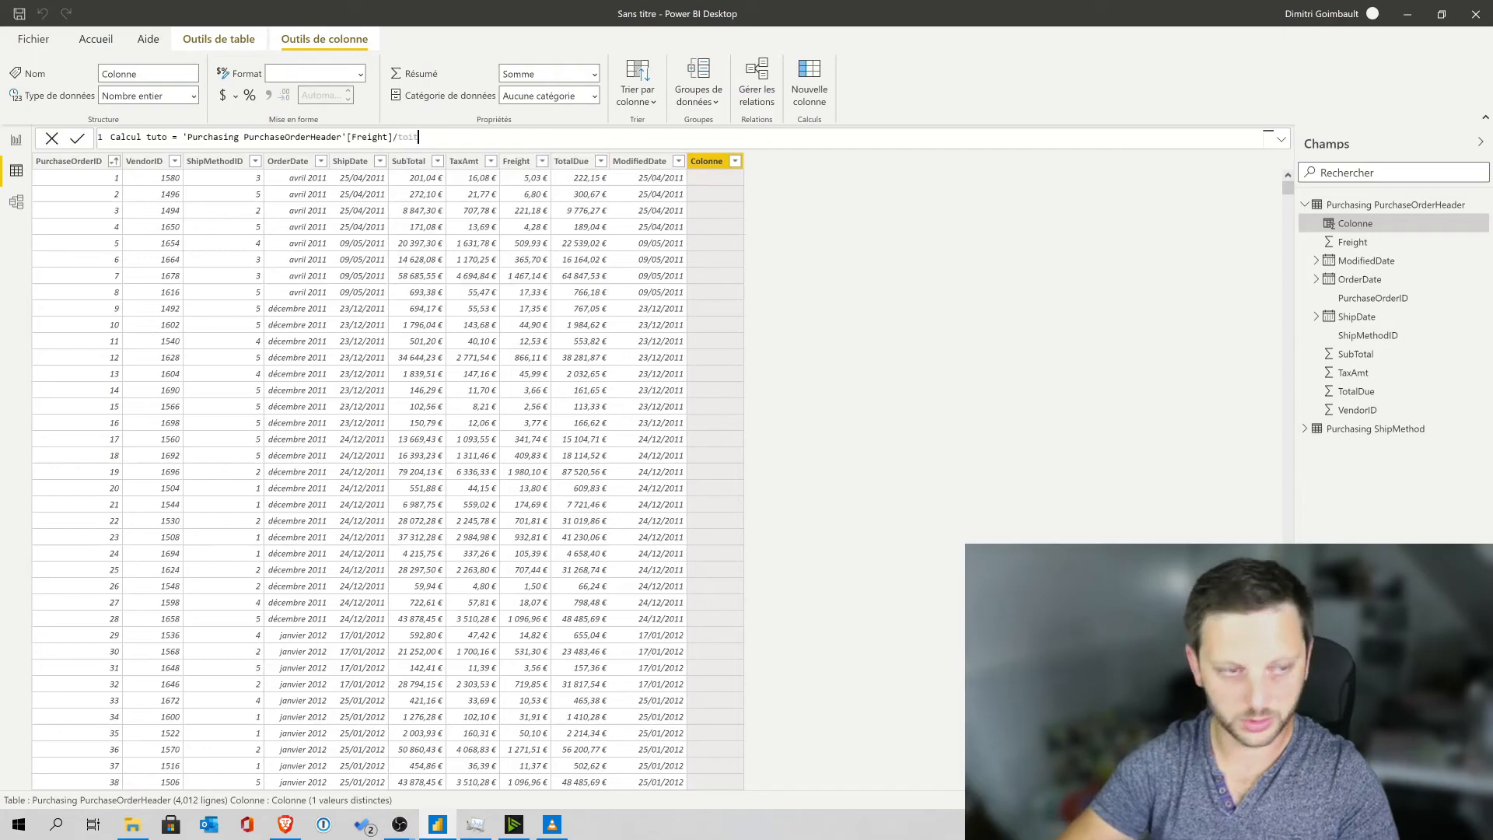
key(BackSpace)
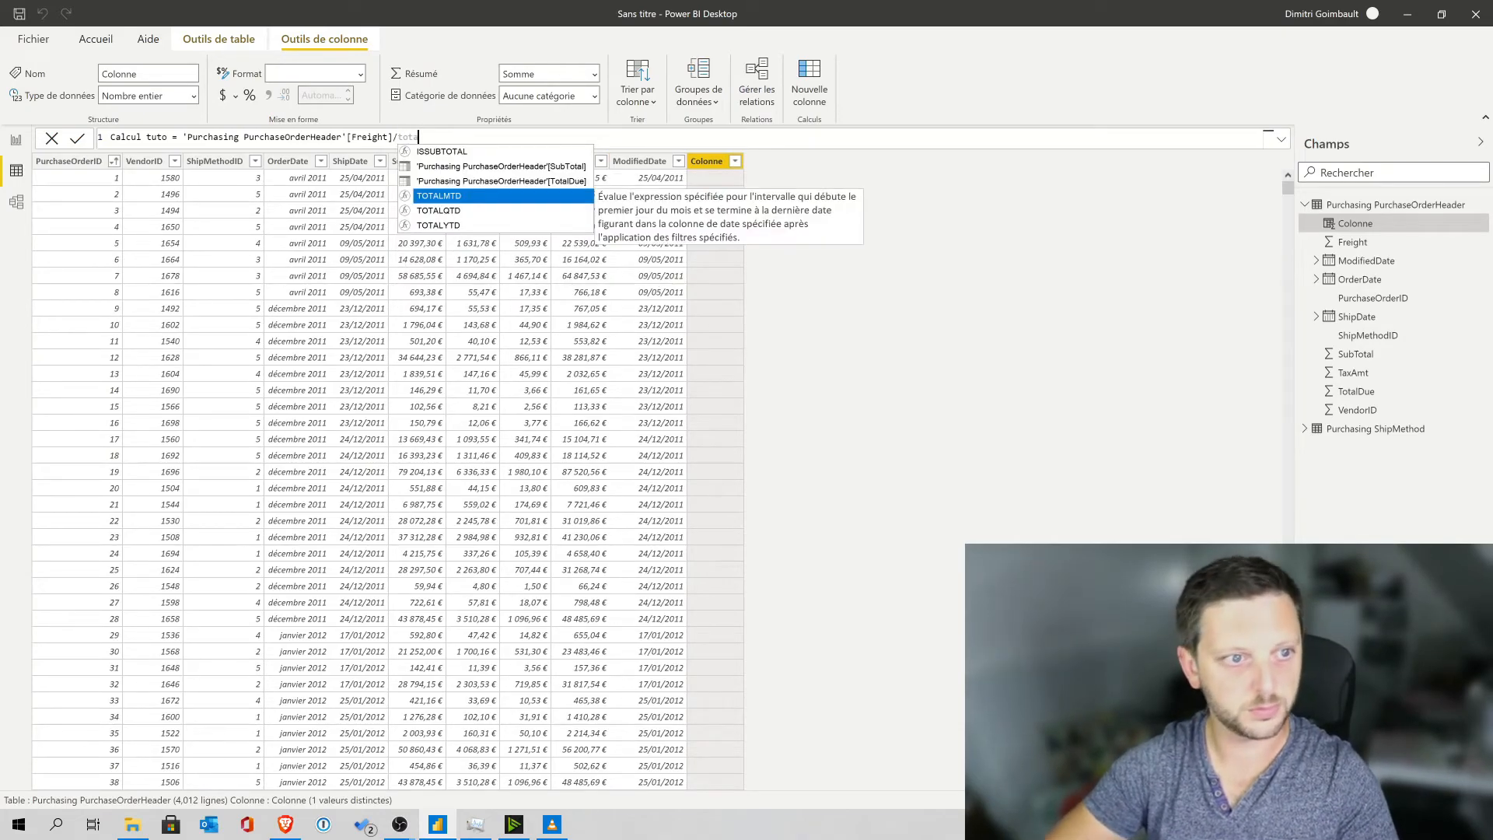
text(al d)
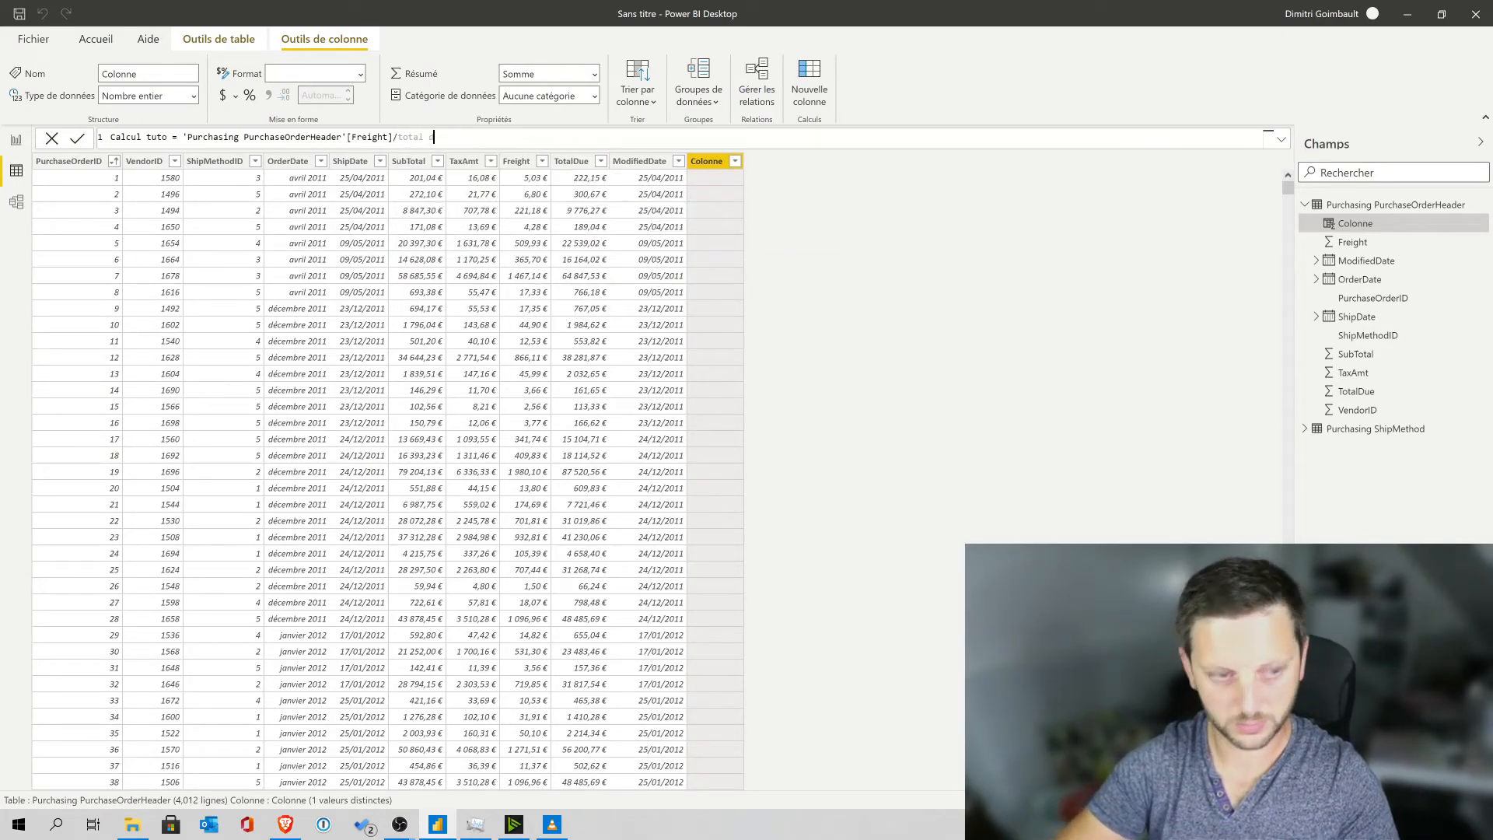
key(BackSpace)
key(BackSpace)
key(BackSpace)
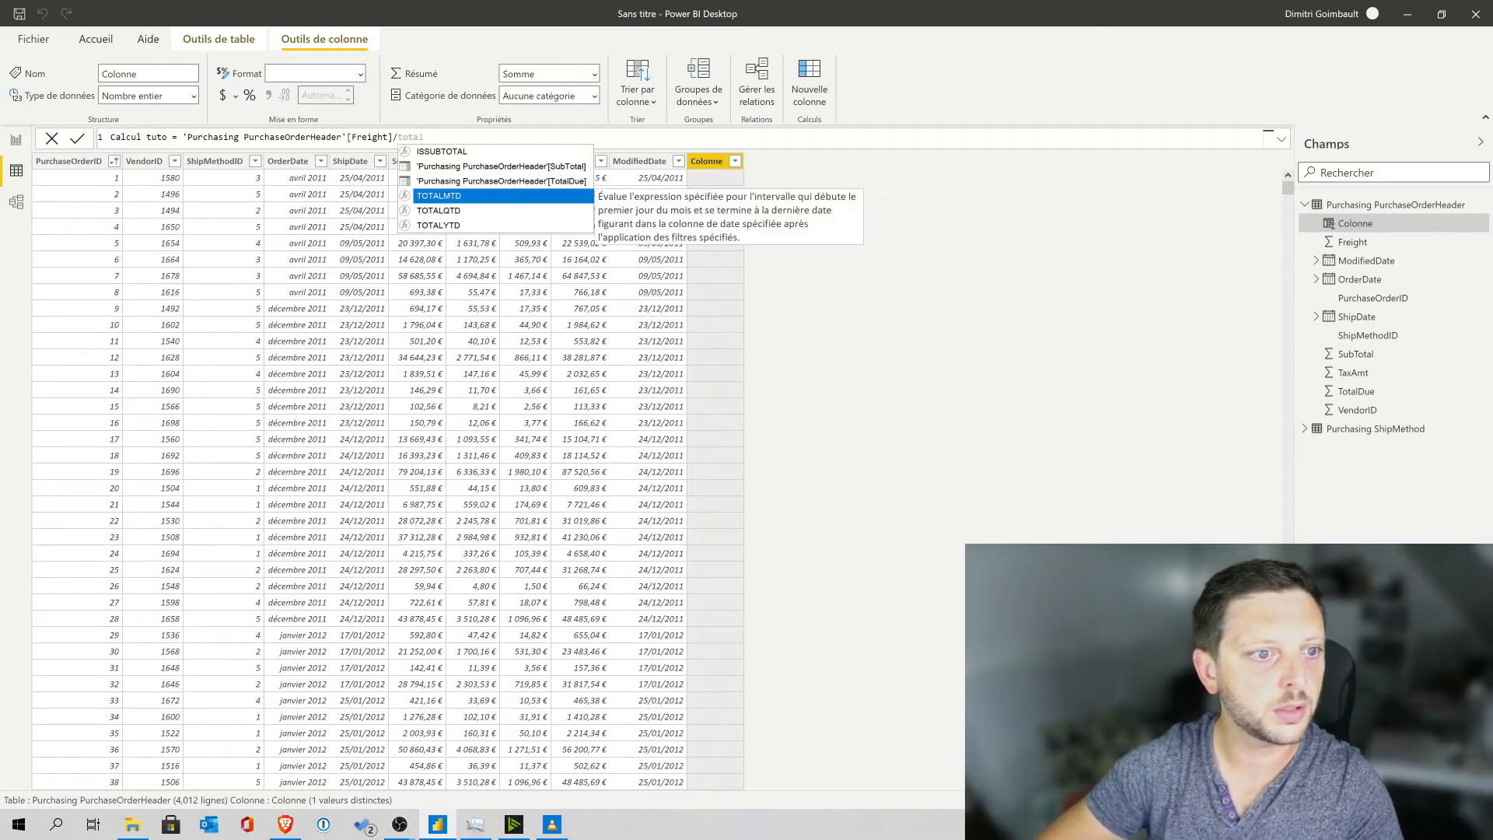
text(d)
key(Tab)
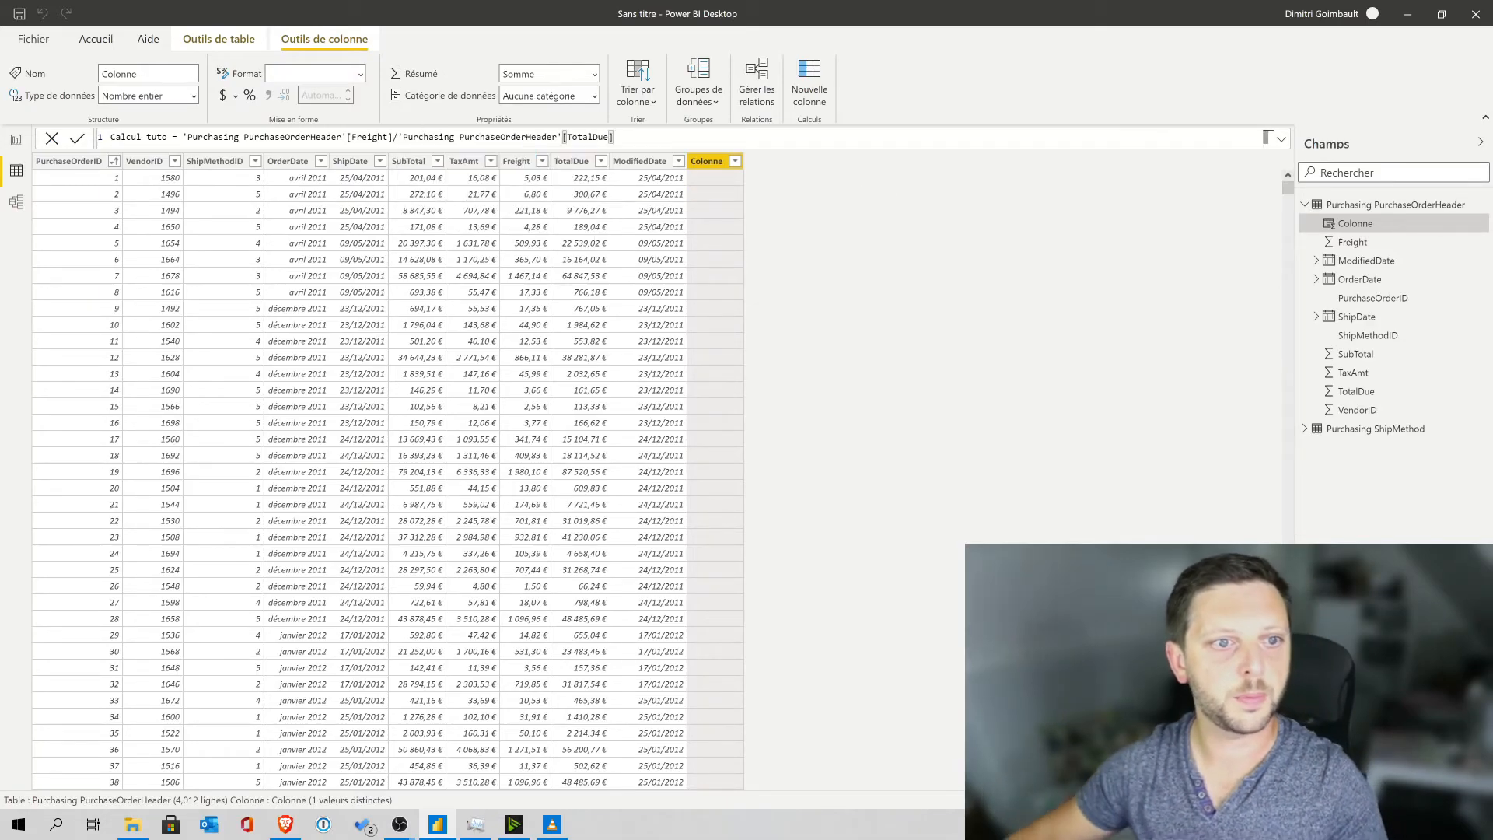
key(Return)
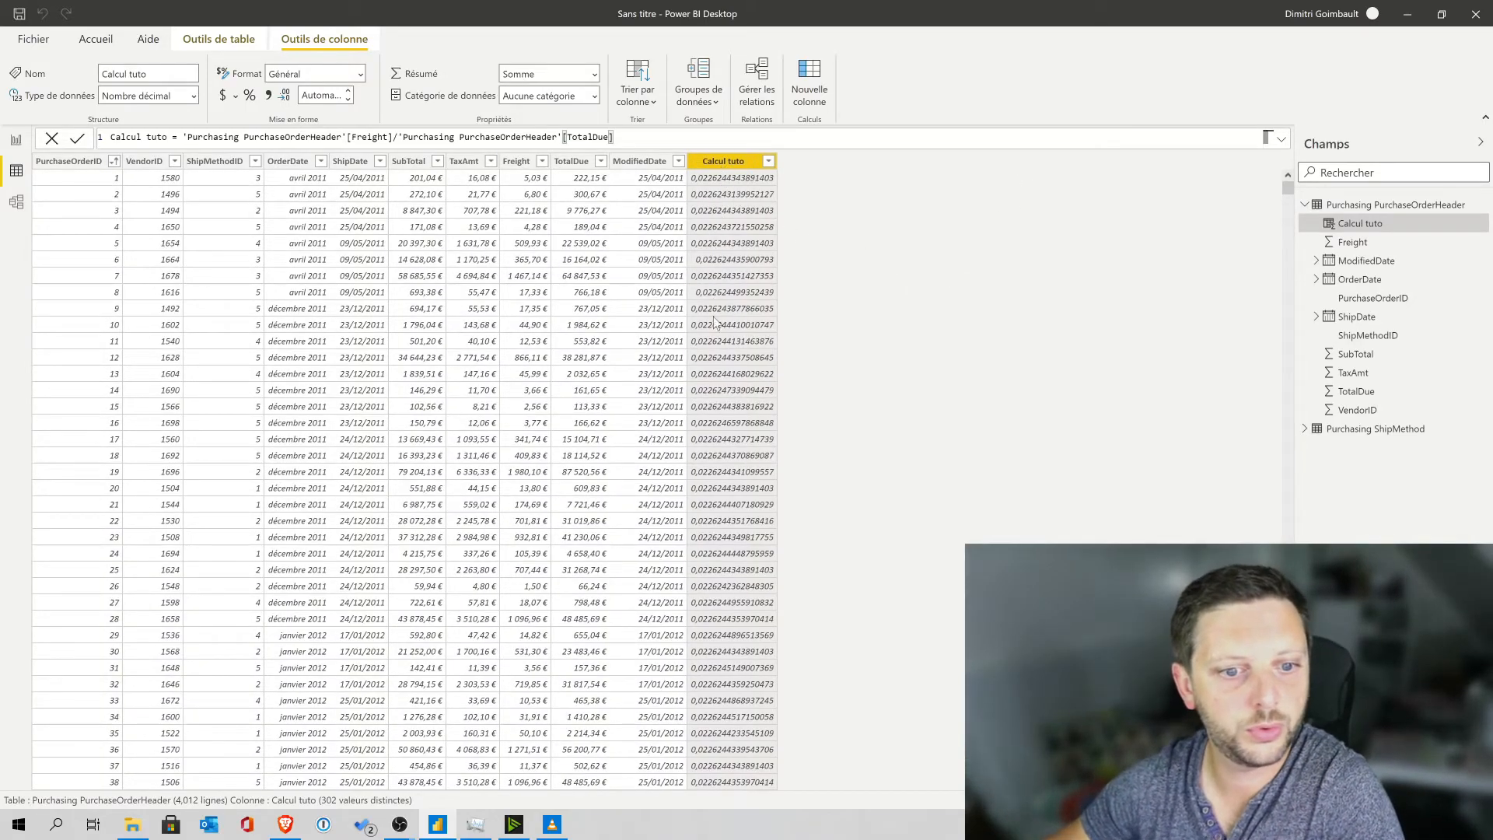
Format the Calcul tuto column as a percentage and look through its rows
scroll(737, 305, down, 8)
scroll(745, 400, up, 8)
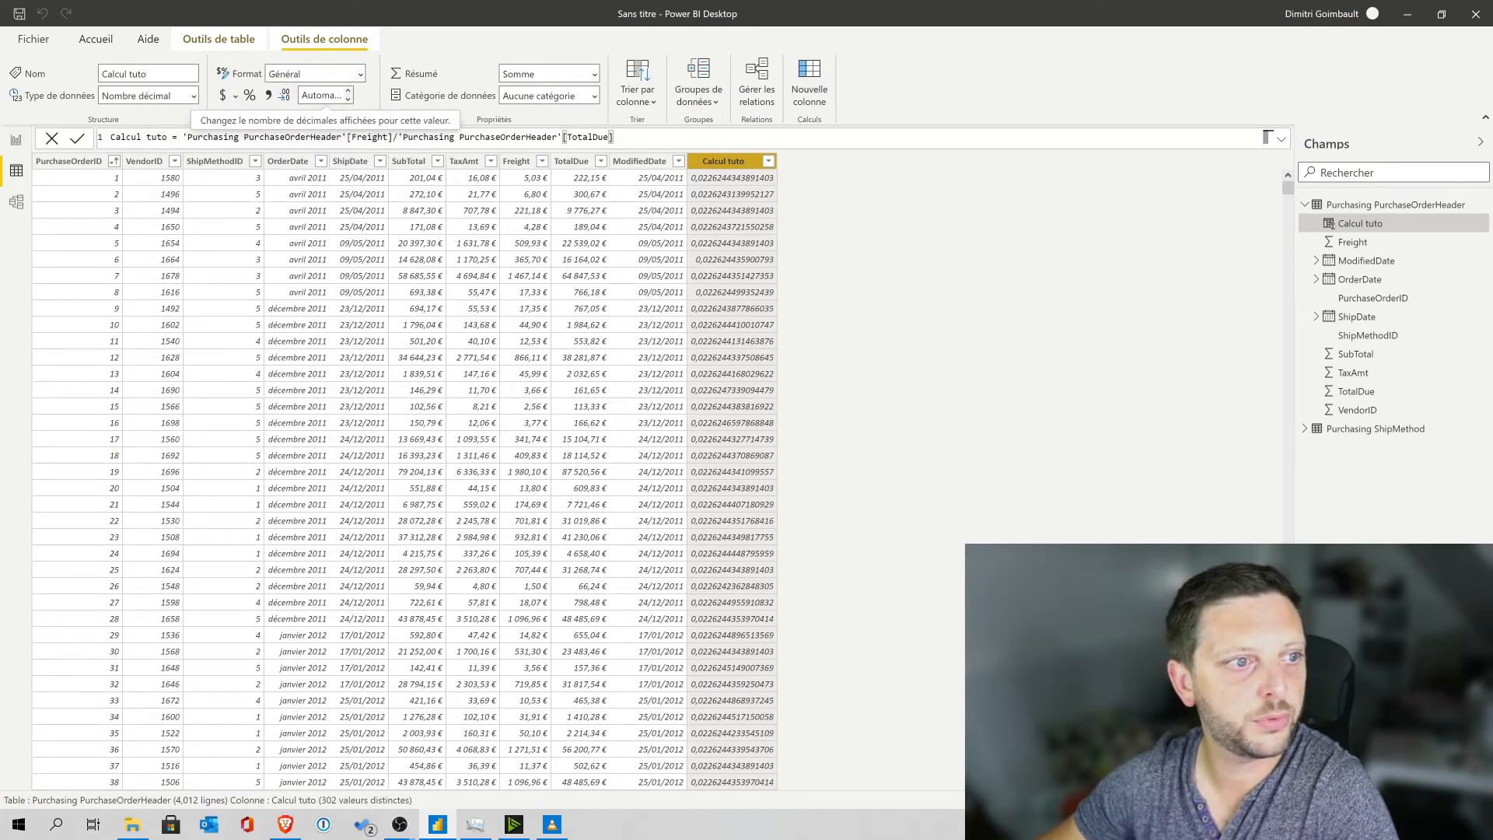
click(251, 98)
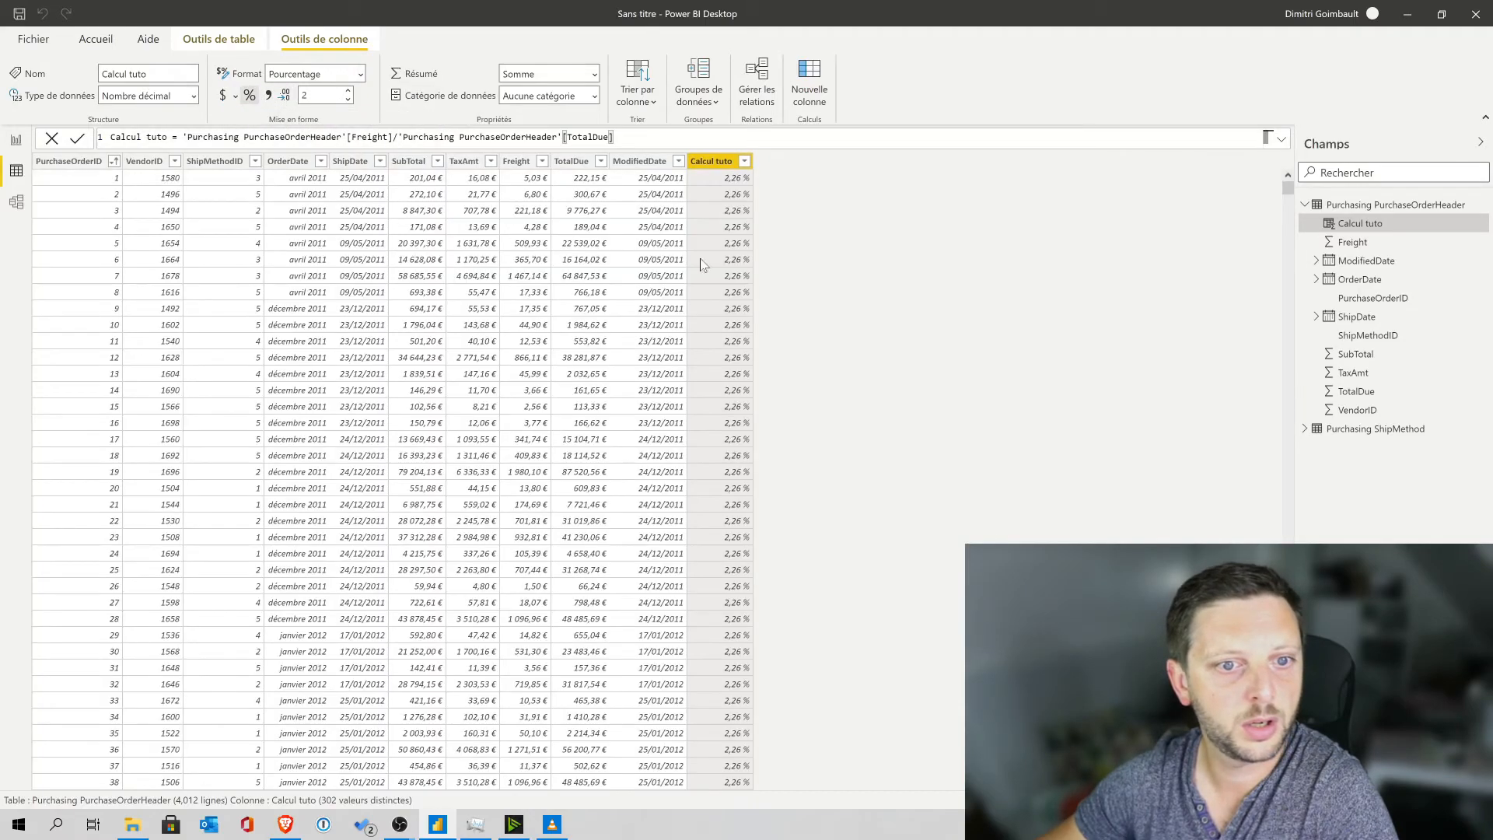
scroll(715, 288, down, 10)
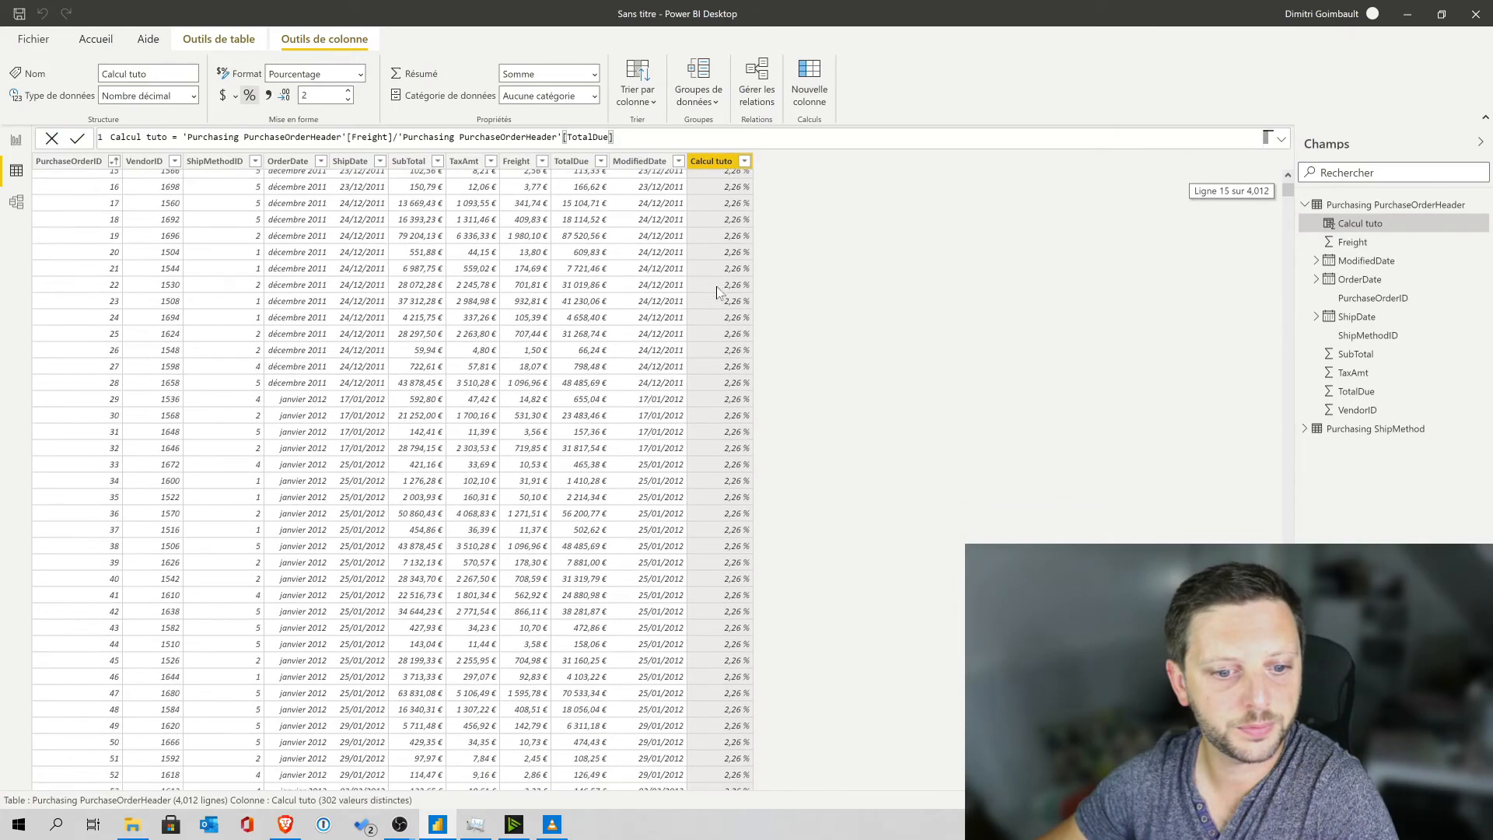
scroll(713, 287, up, 10)
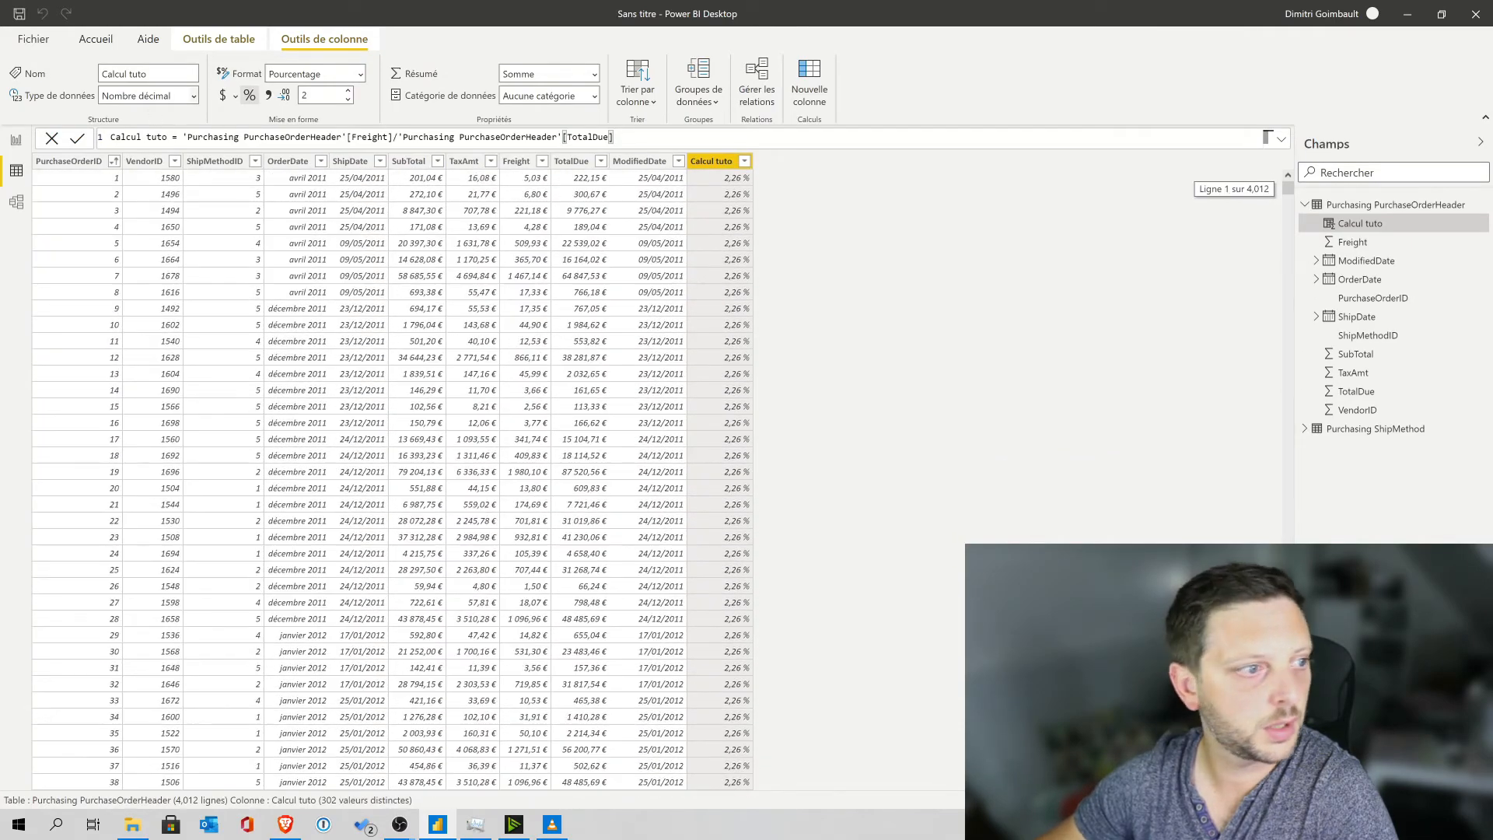
Replace Freight with the Calcul tuto column as the value of the report's pie chart
click(17, 143)
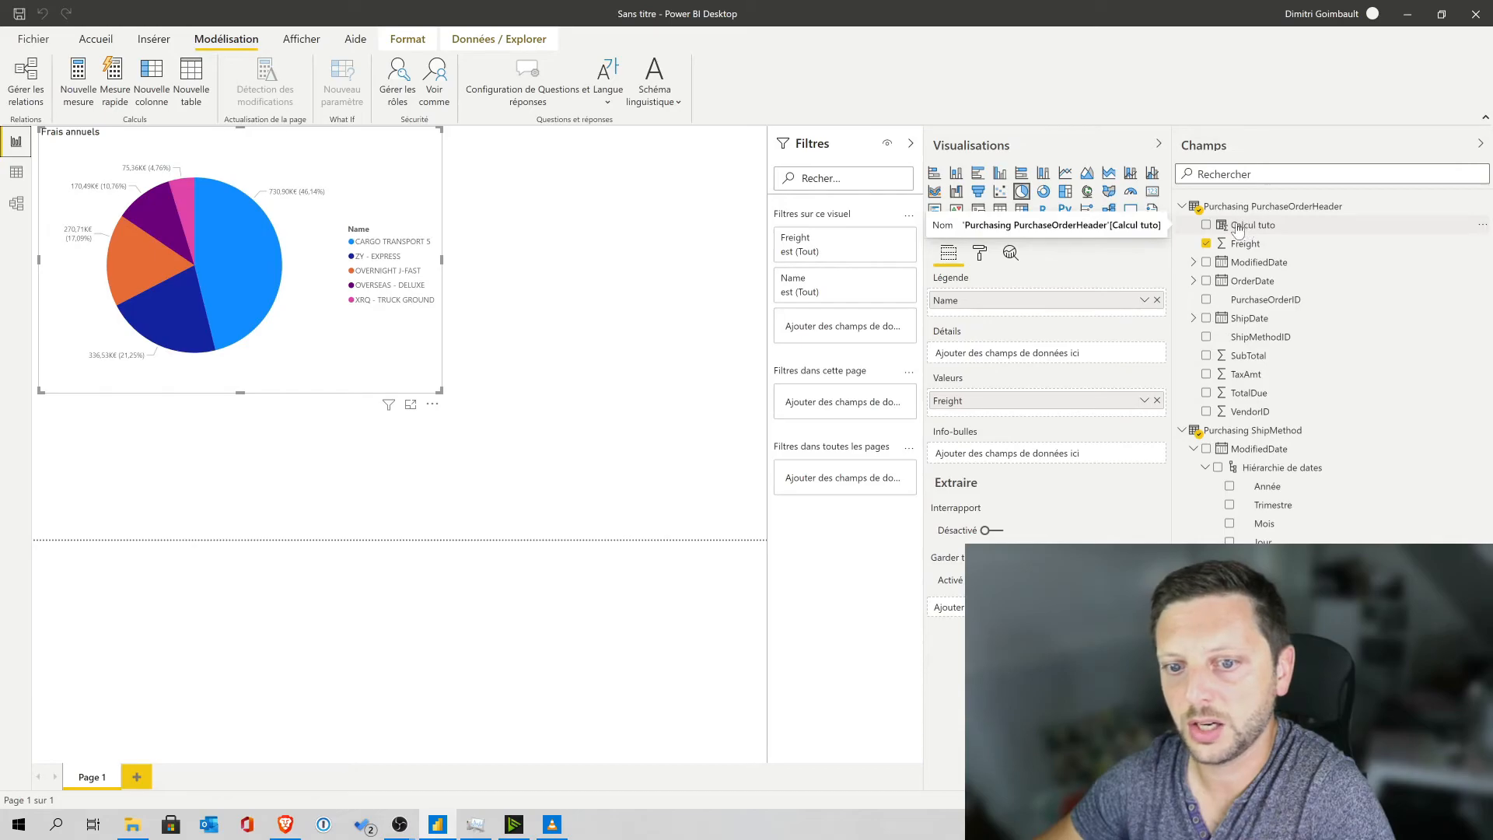
click(1157, 401)
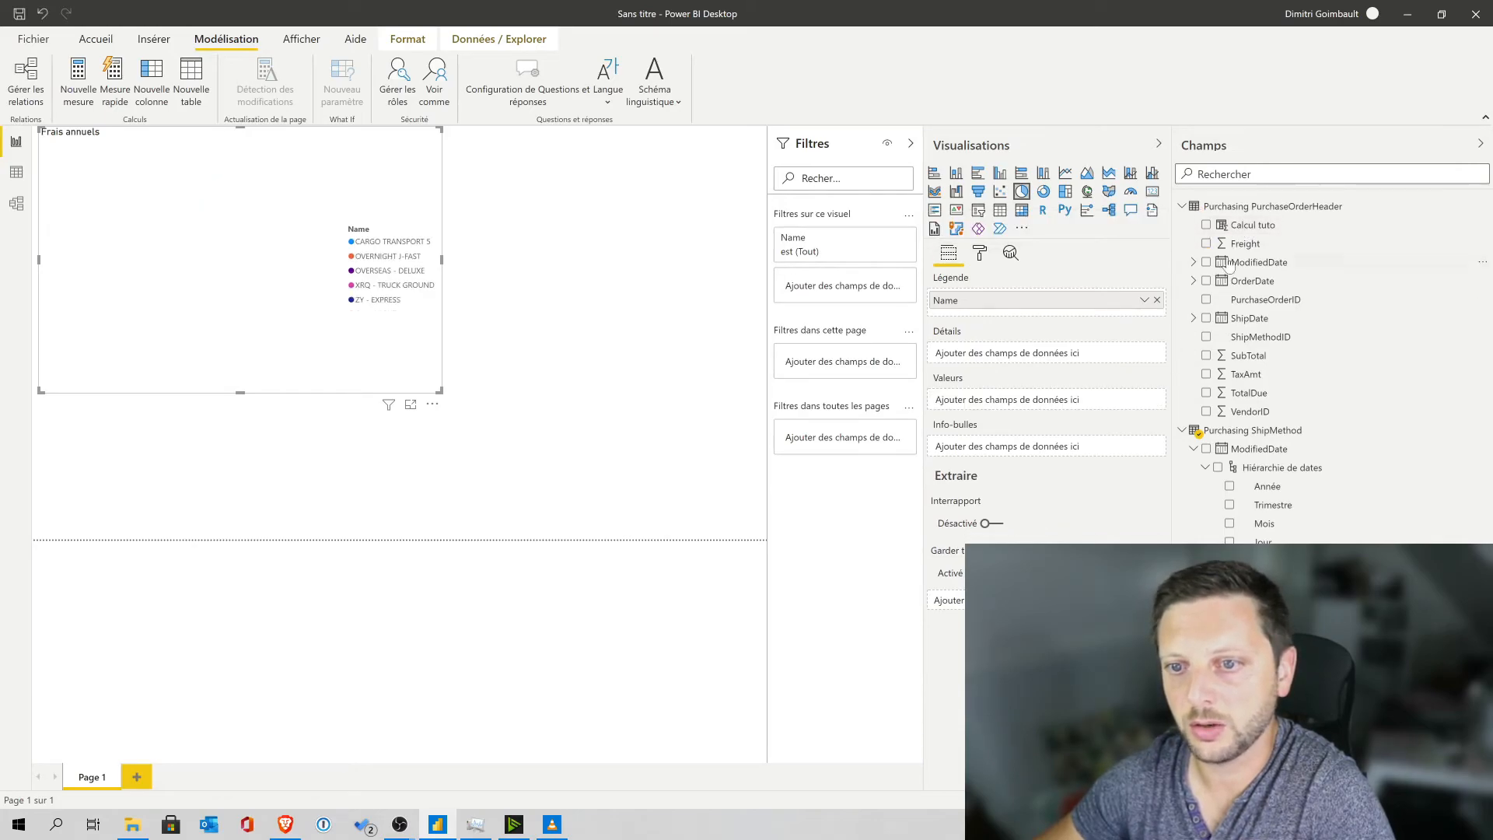
drag(1244, 243, 964, 402)
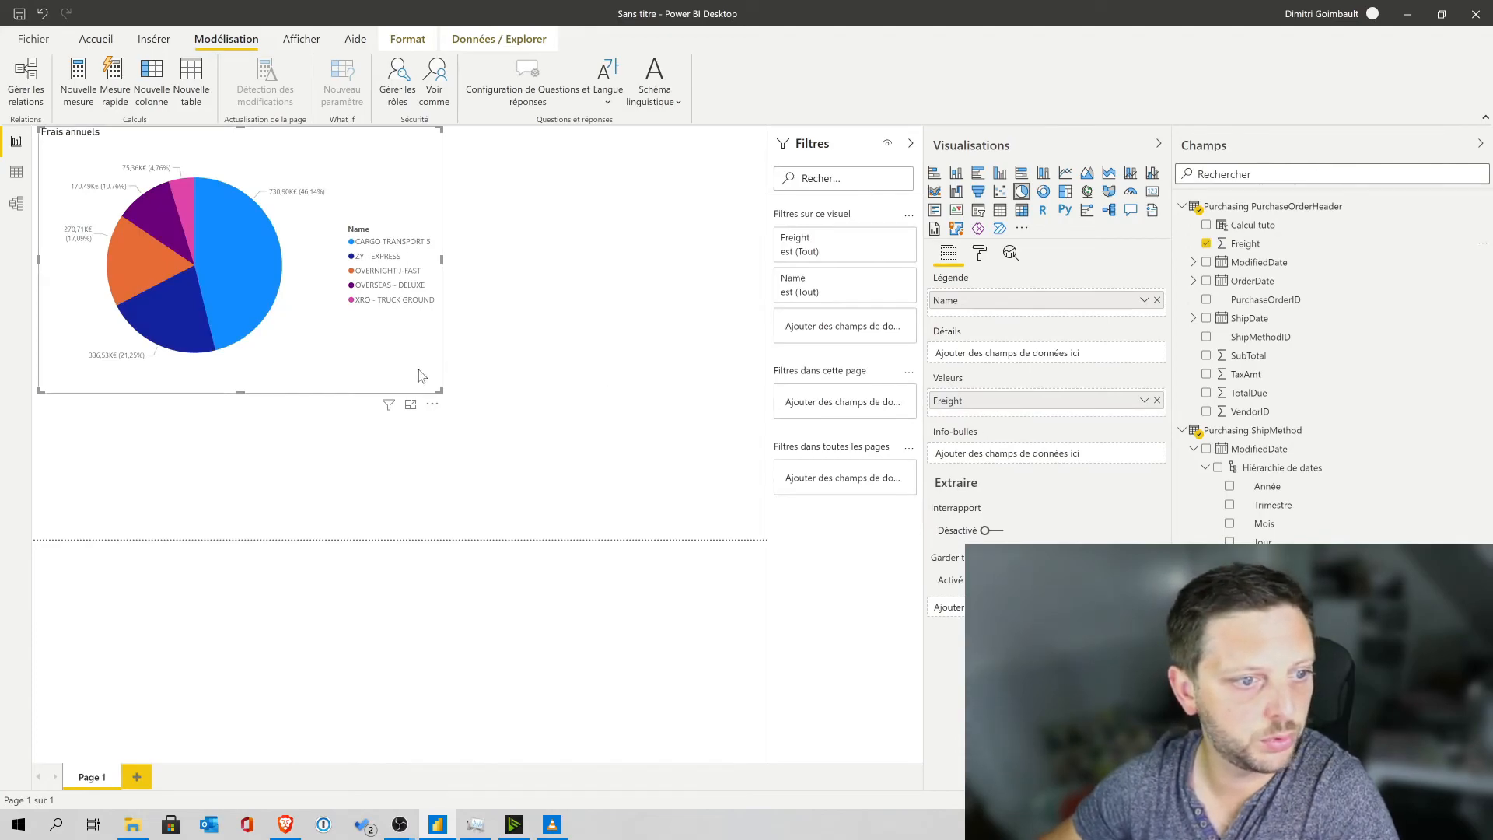
click(1158, 401)
drag(1252, 225, 981, 402)
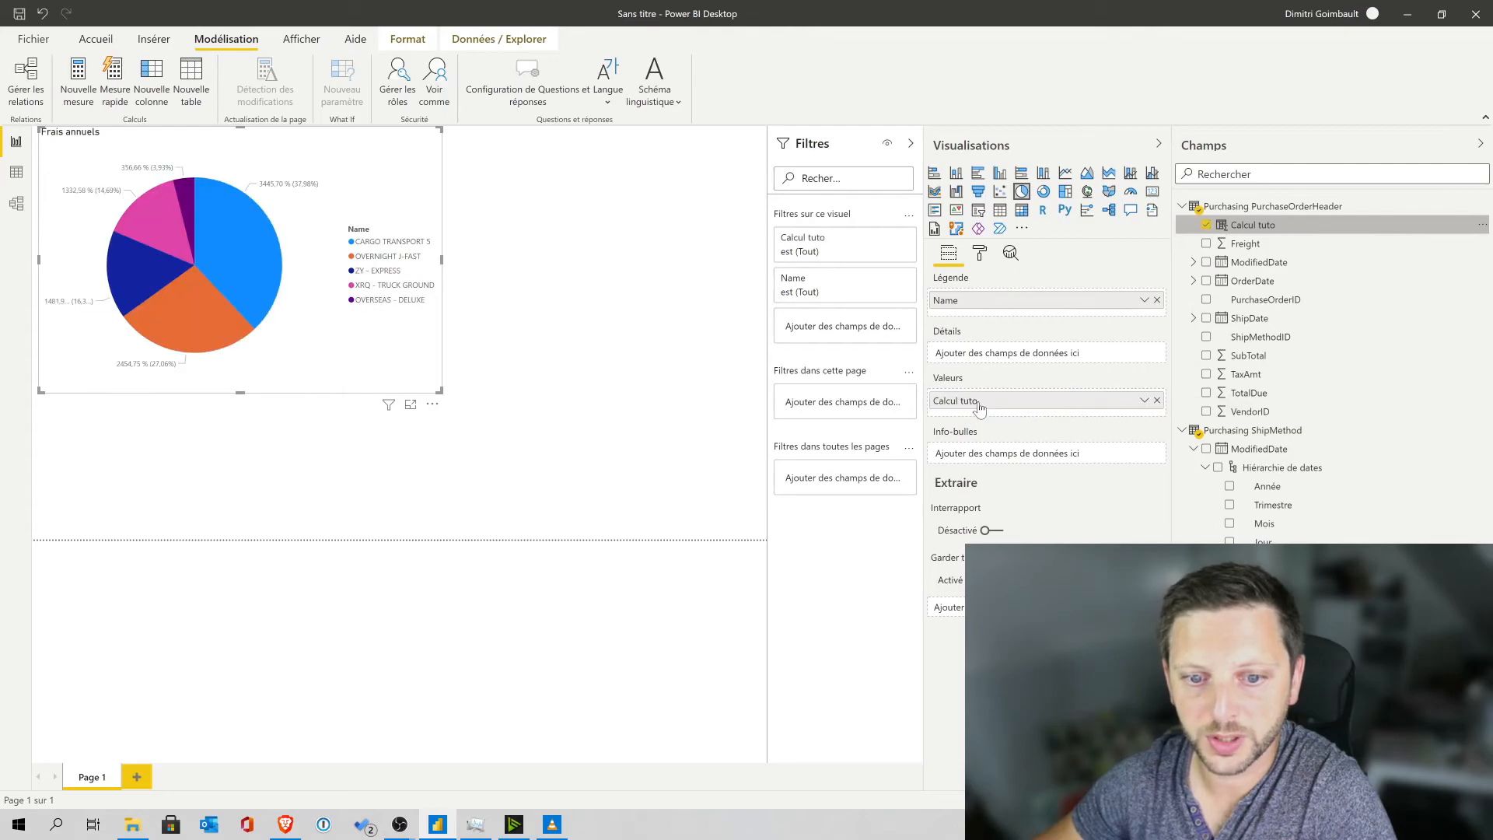